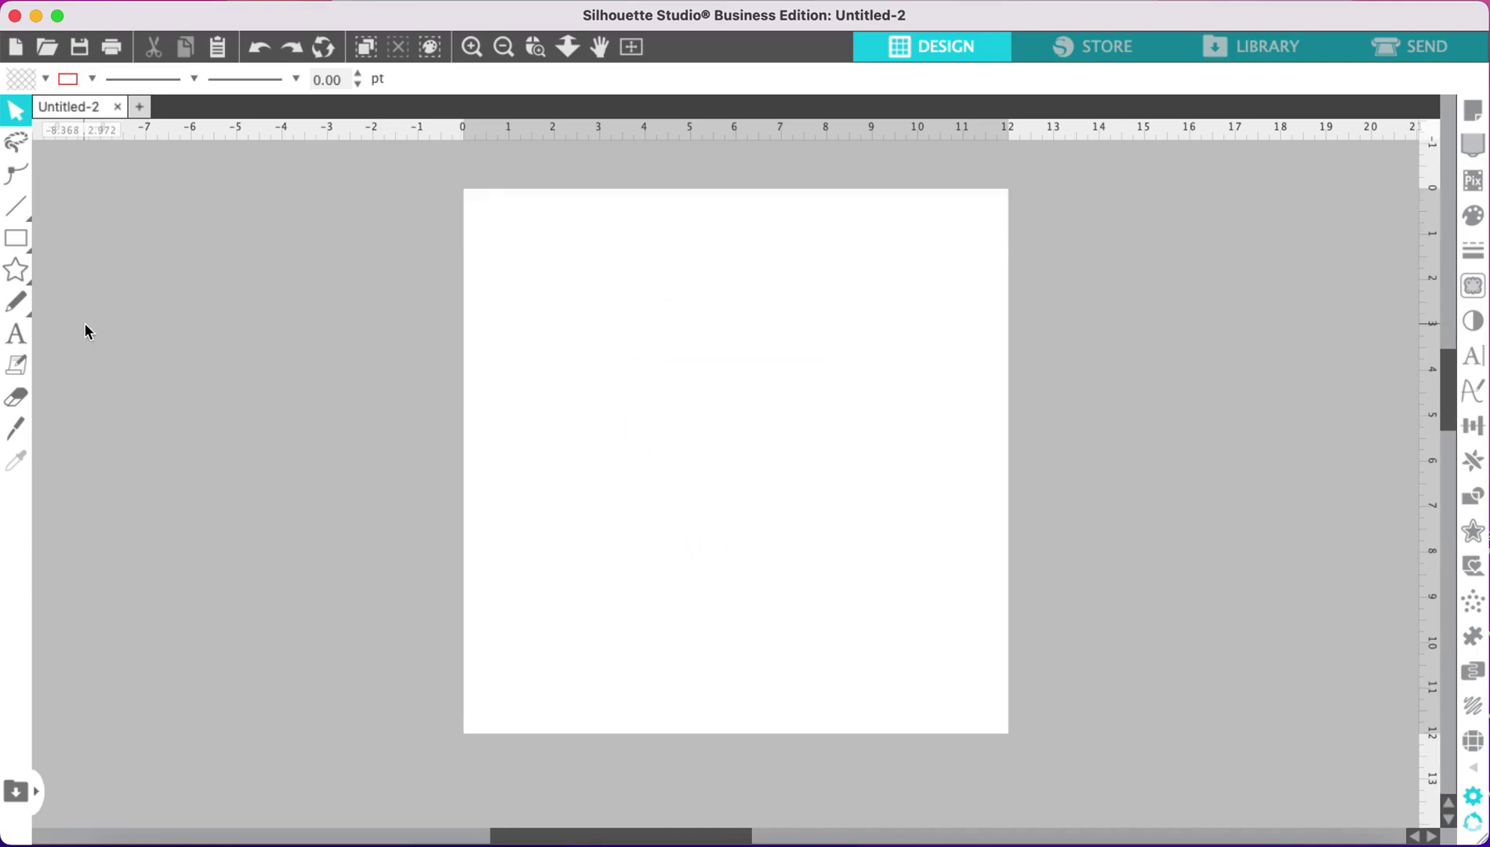
Step: Add an Arial letter S, enlarge it to about 6.44 × 10.79 in and centre it on the page
left_click(19, 340)
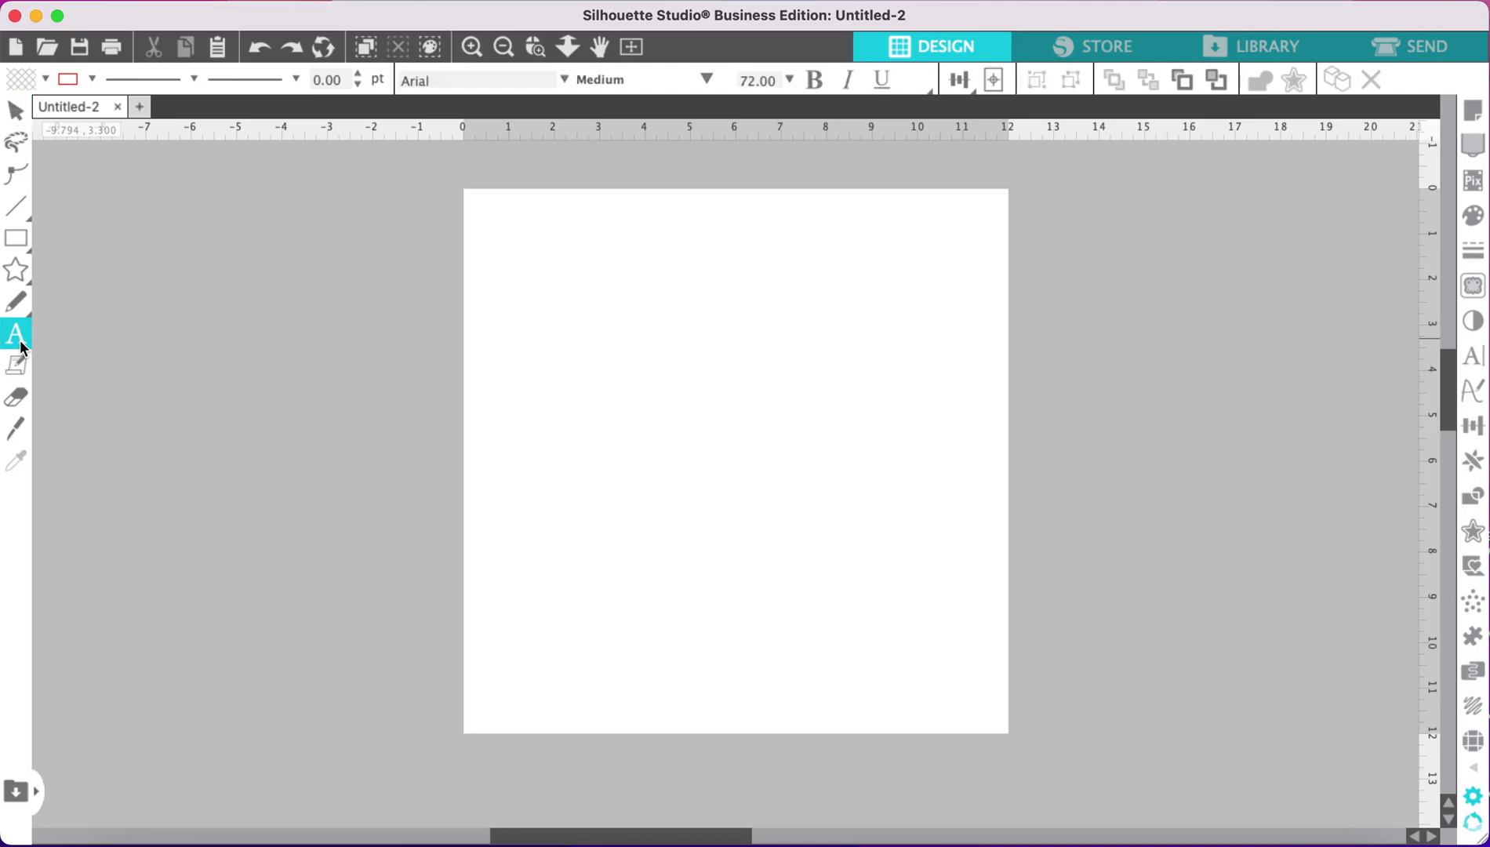
left_click(624, 279)
type("S")
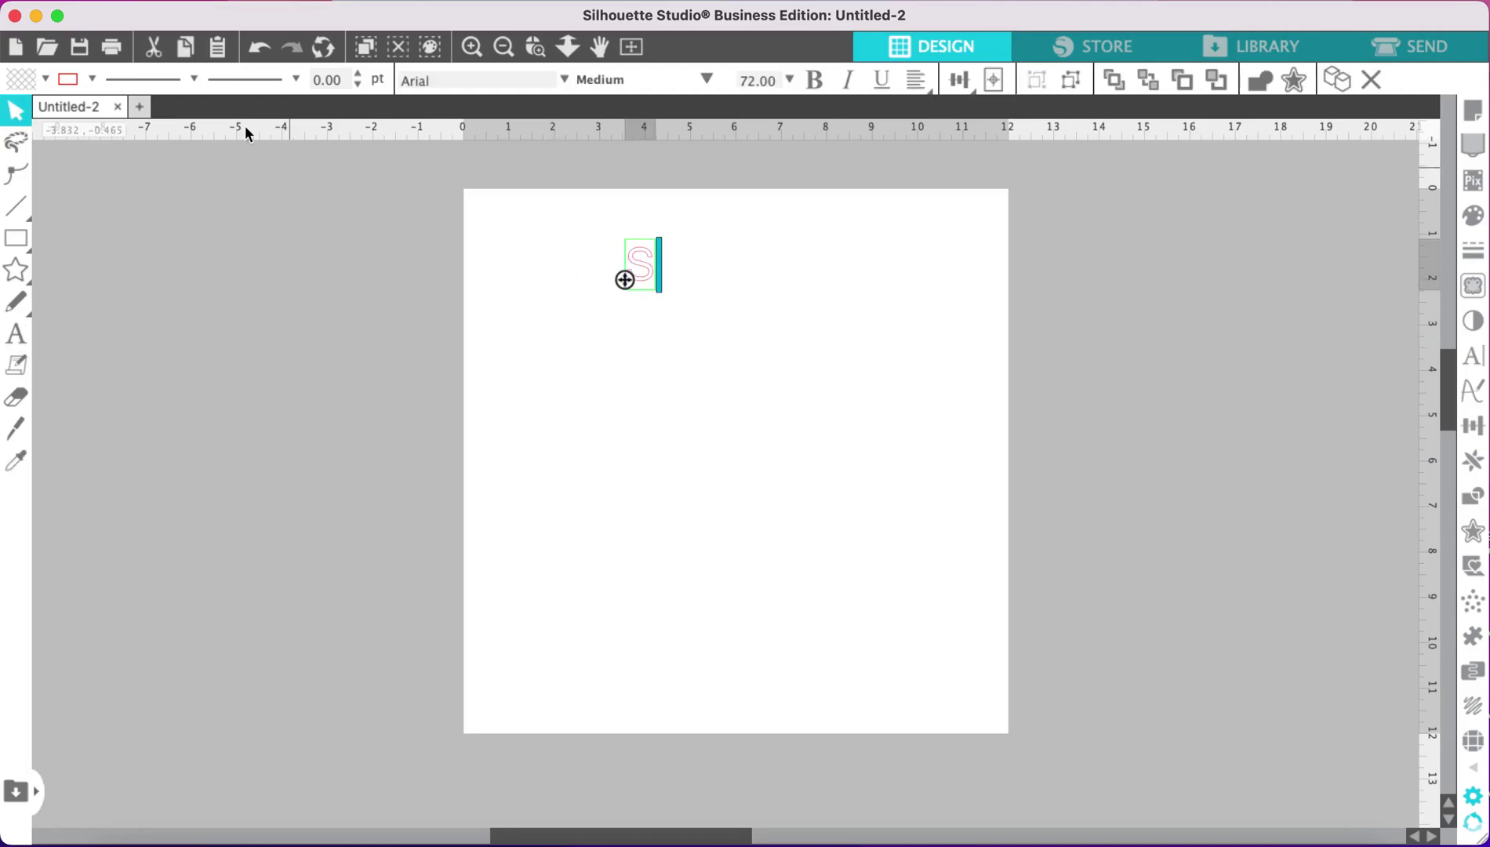
left_click(638, 321)
left_click(657, 279)
left_click_drag(665, 296, 963, 713)
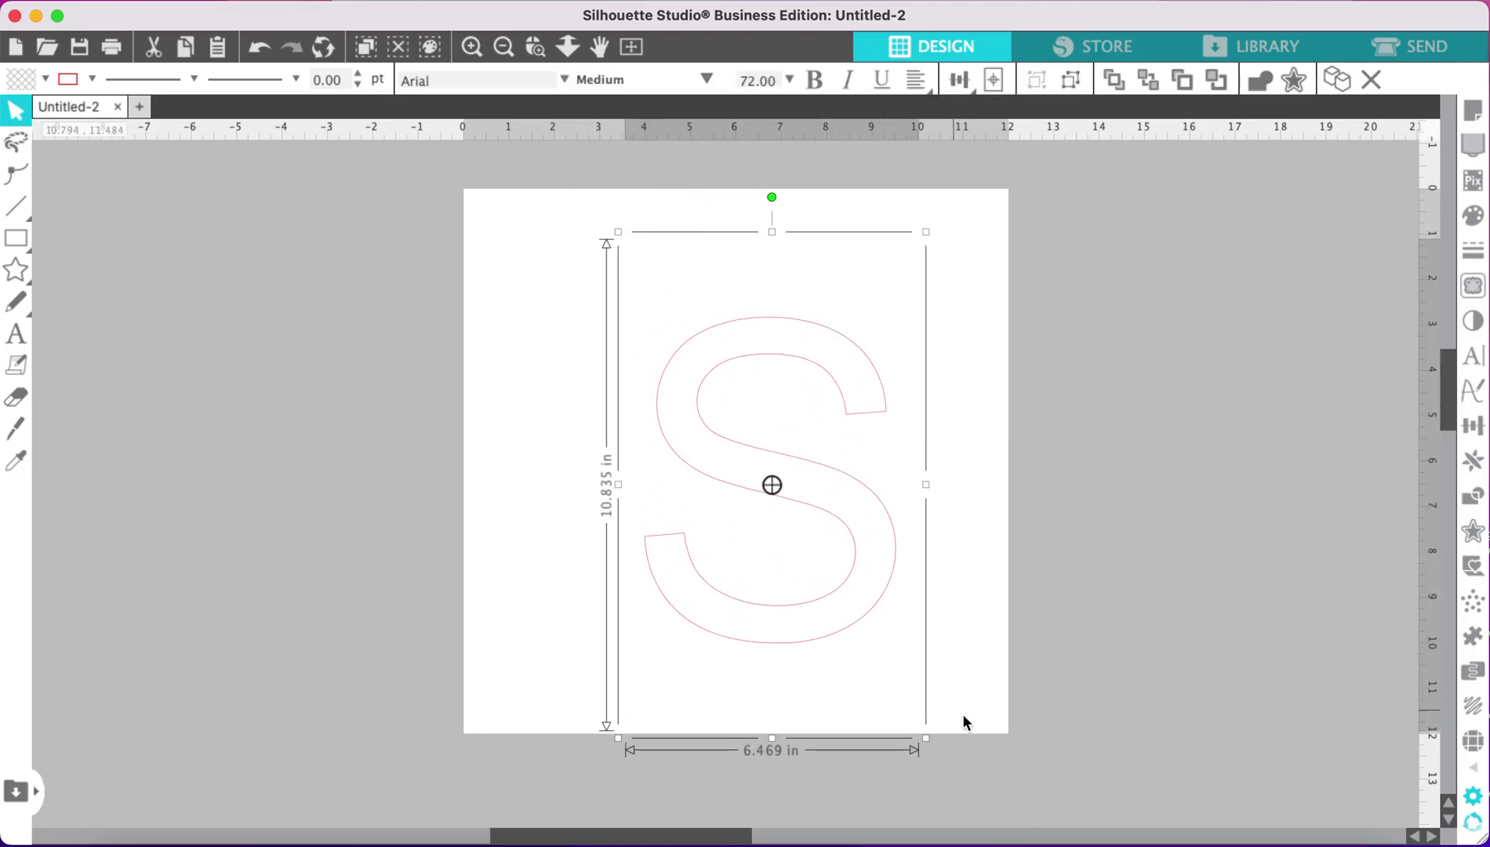
left_click_drag(827, 605, 792, 585)
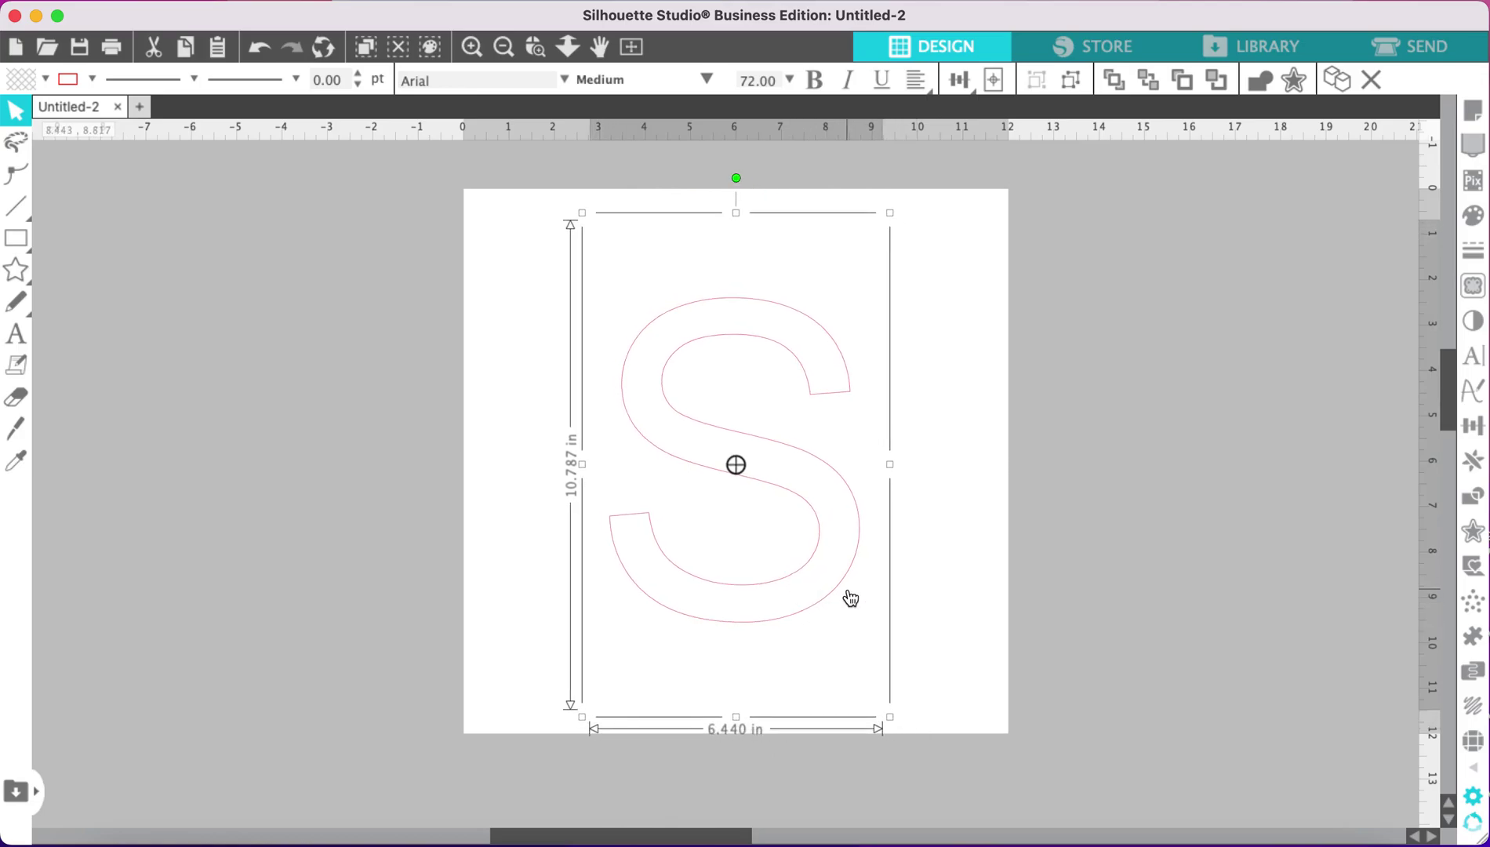
left_click(1477, 254)
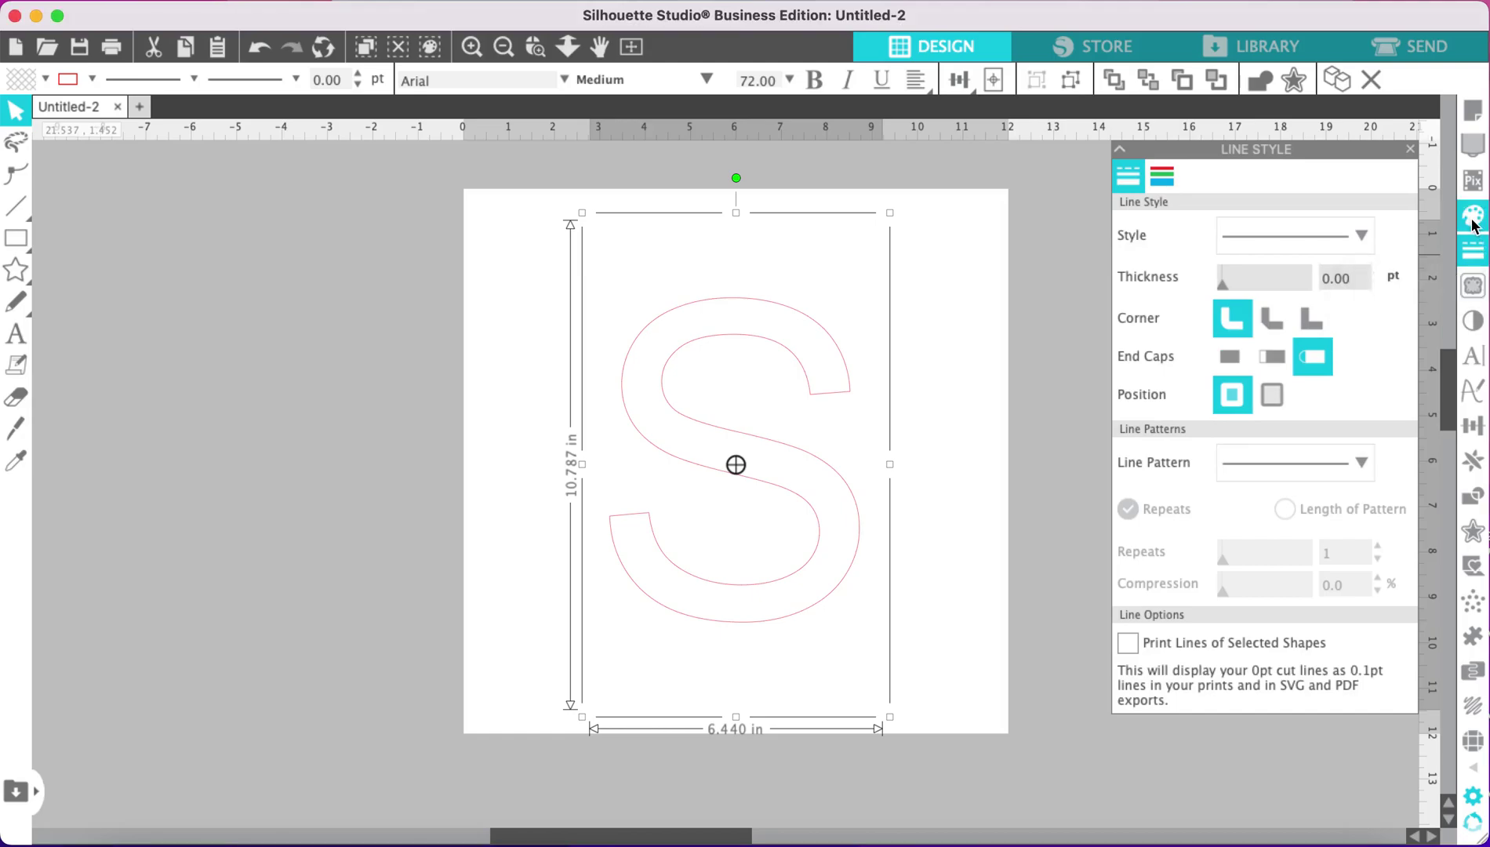
Step: Fill the S solid magenta (C75187) and set its line colour to none
left_click(1472, 219)
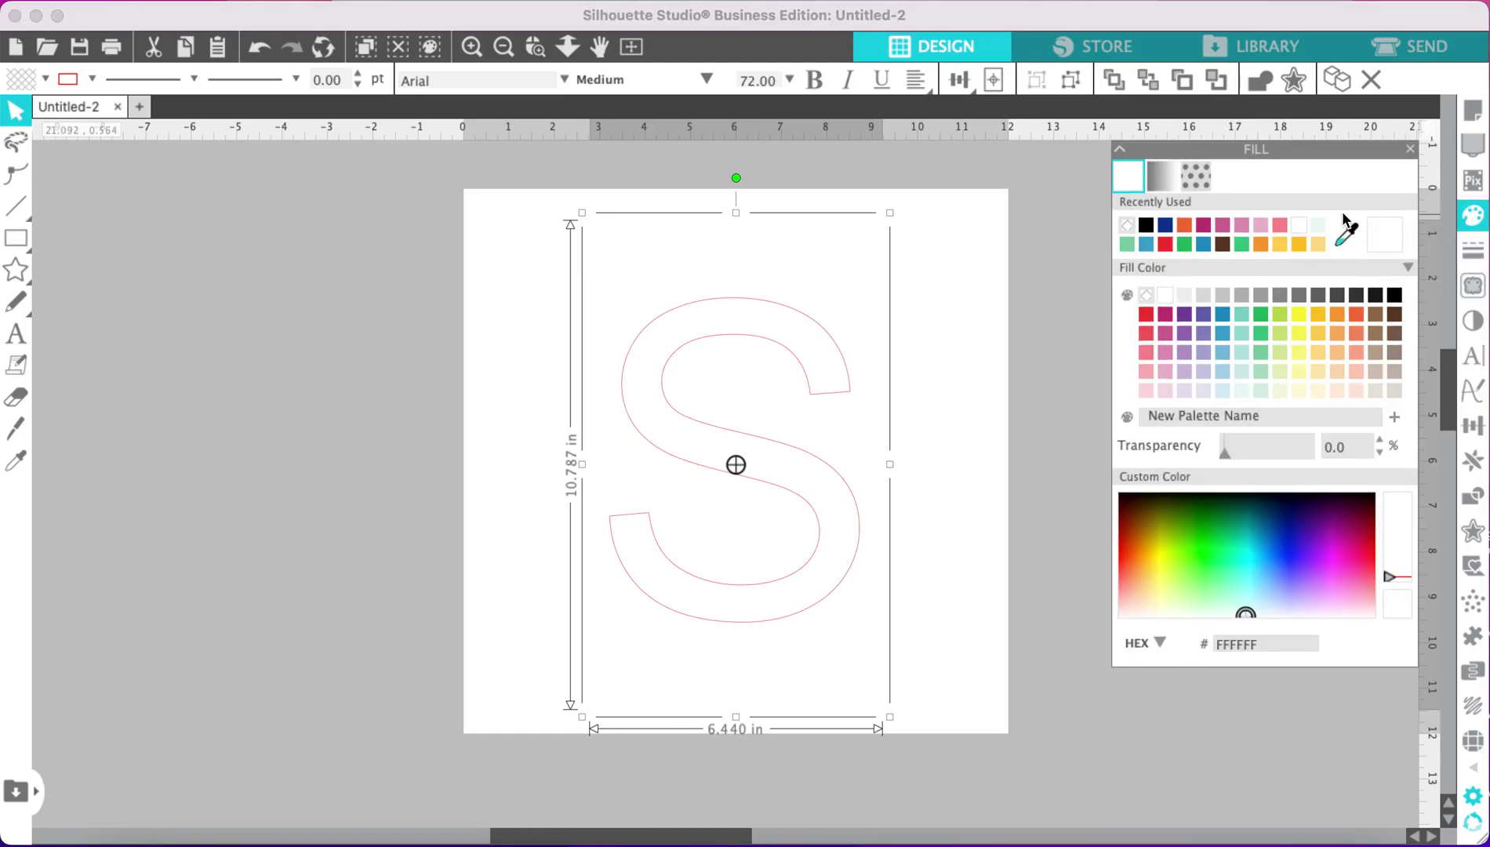
left_click(1225, 225)
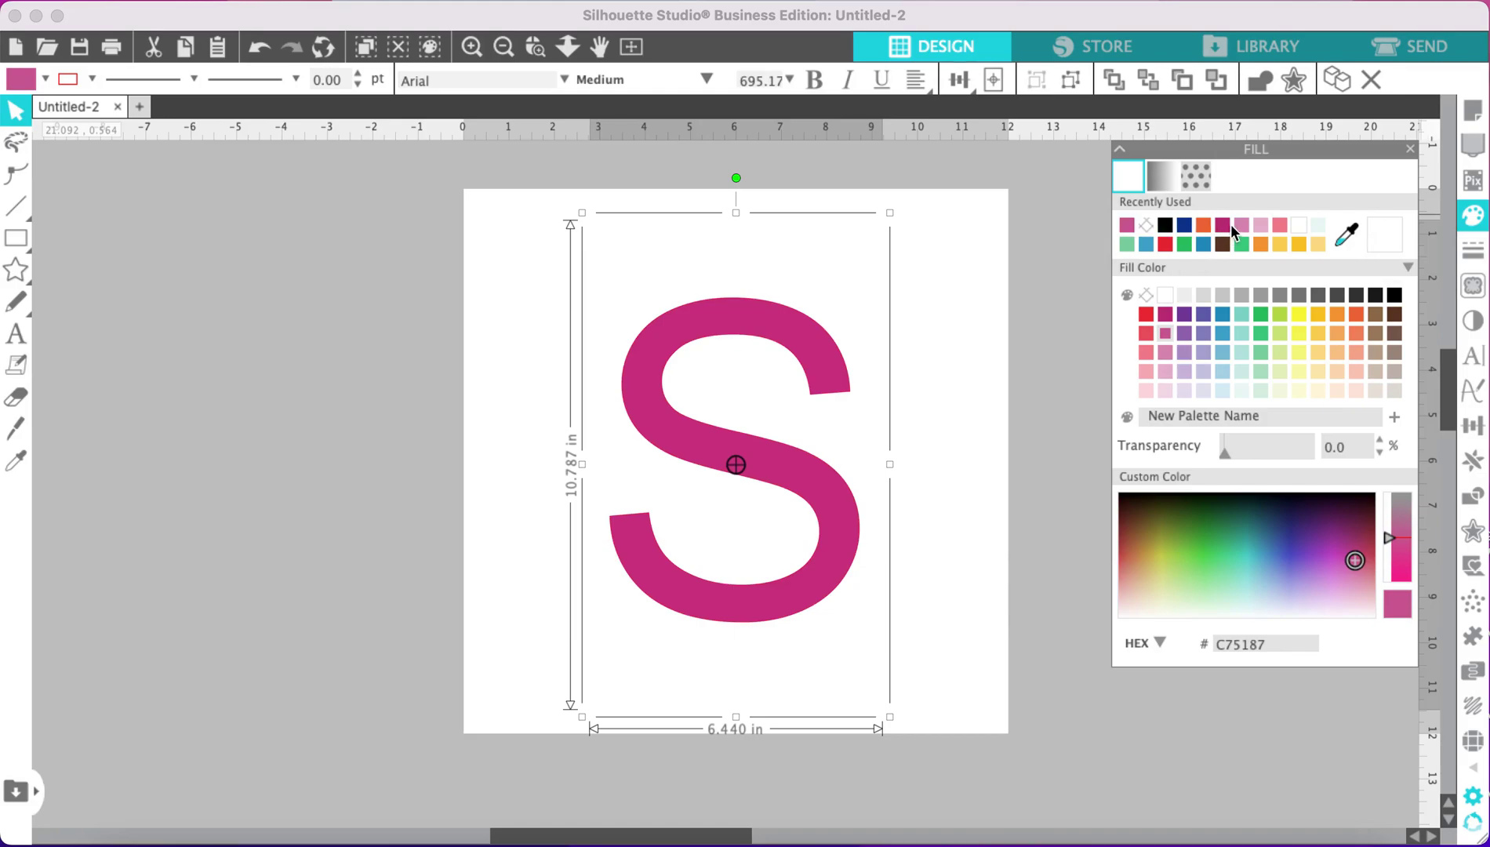
left_click(1476, 253)
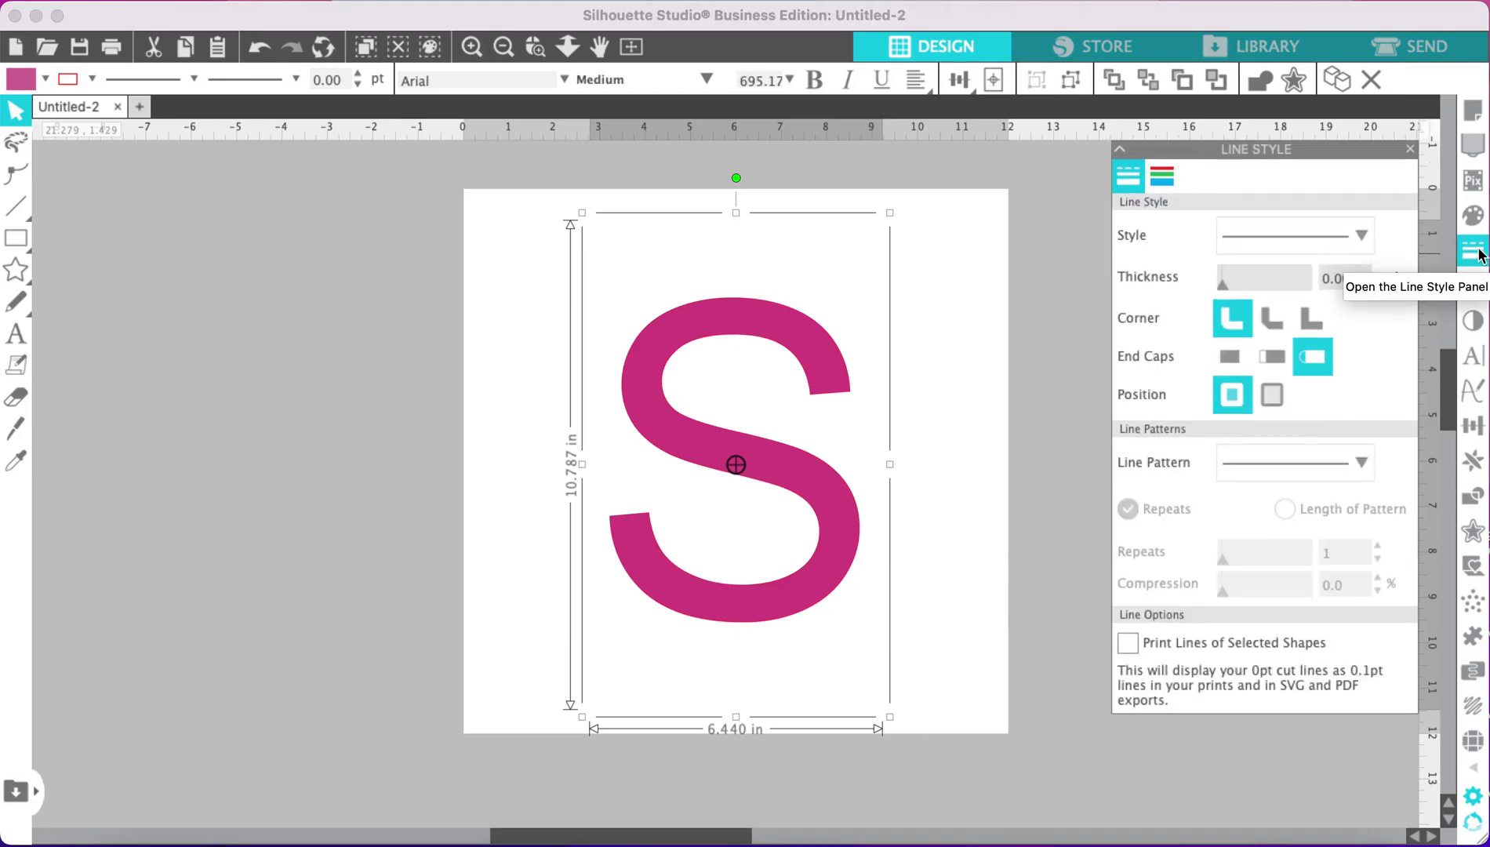
left_click(1165, 181)
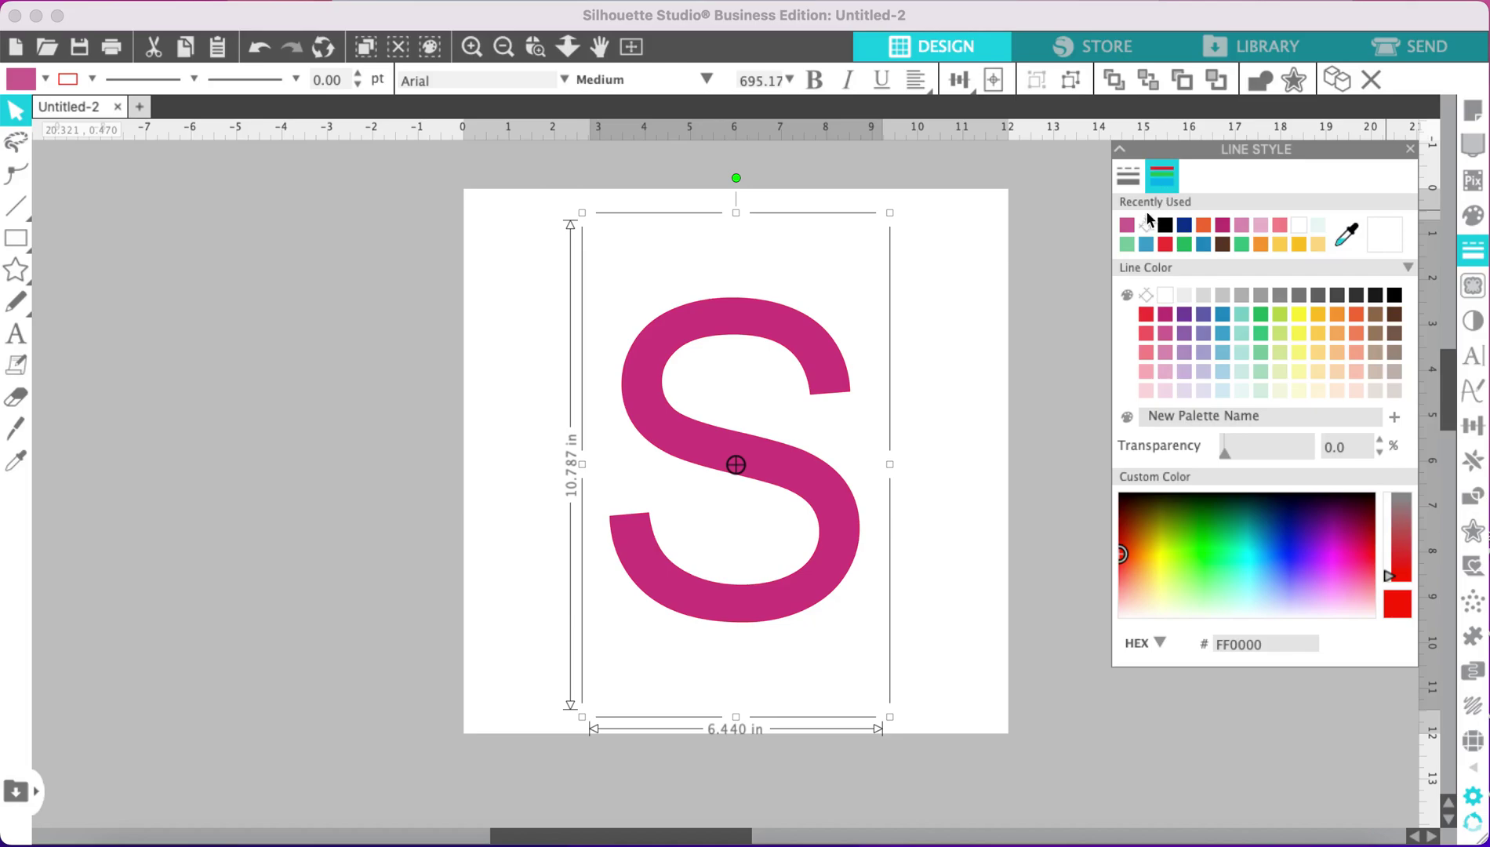
left_click(1152, 226)
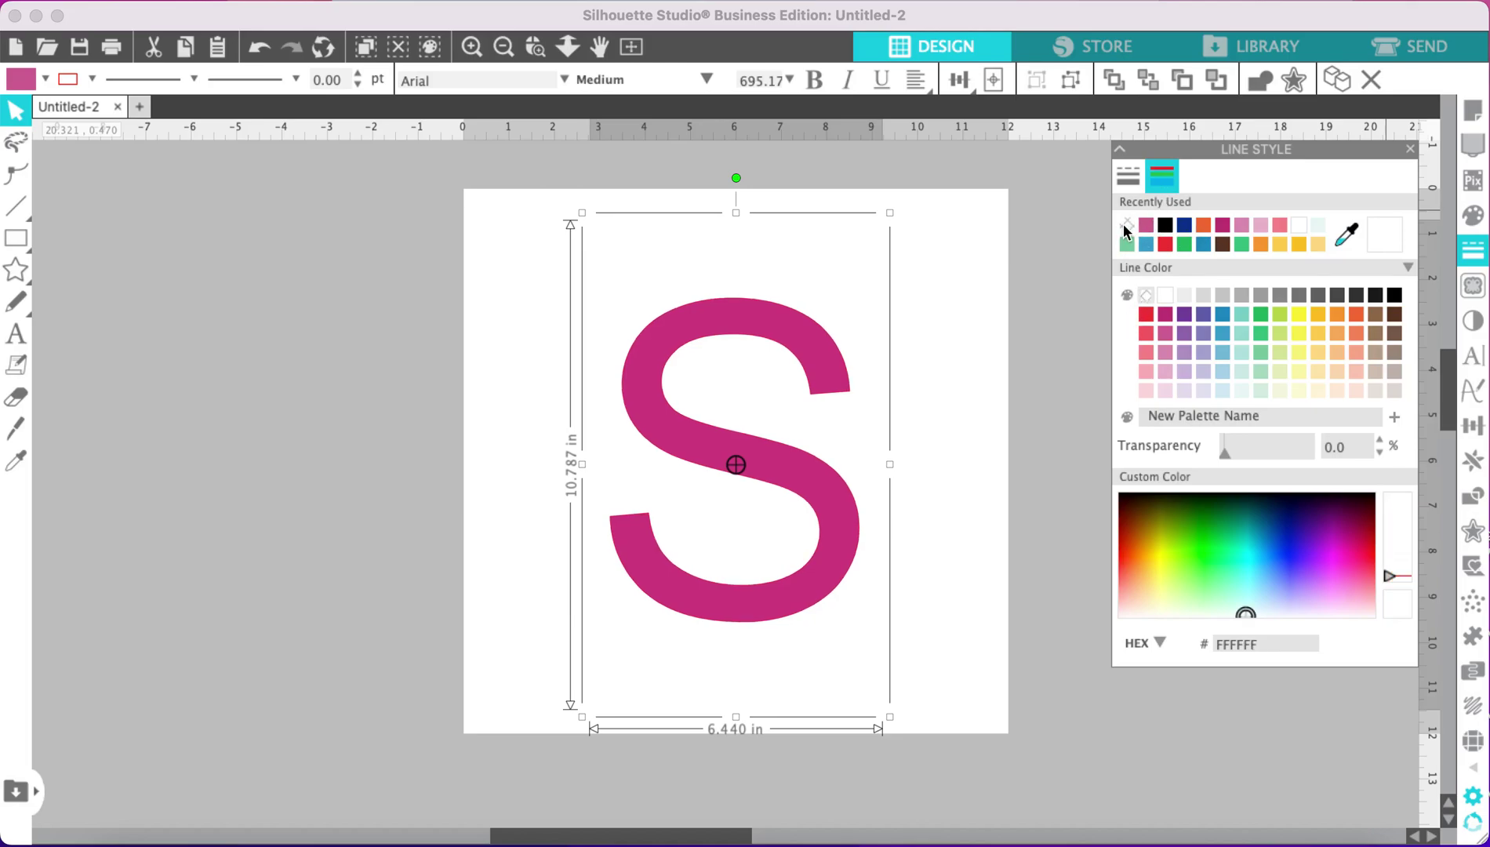
left_click(1411, 150)
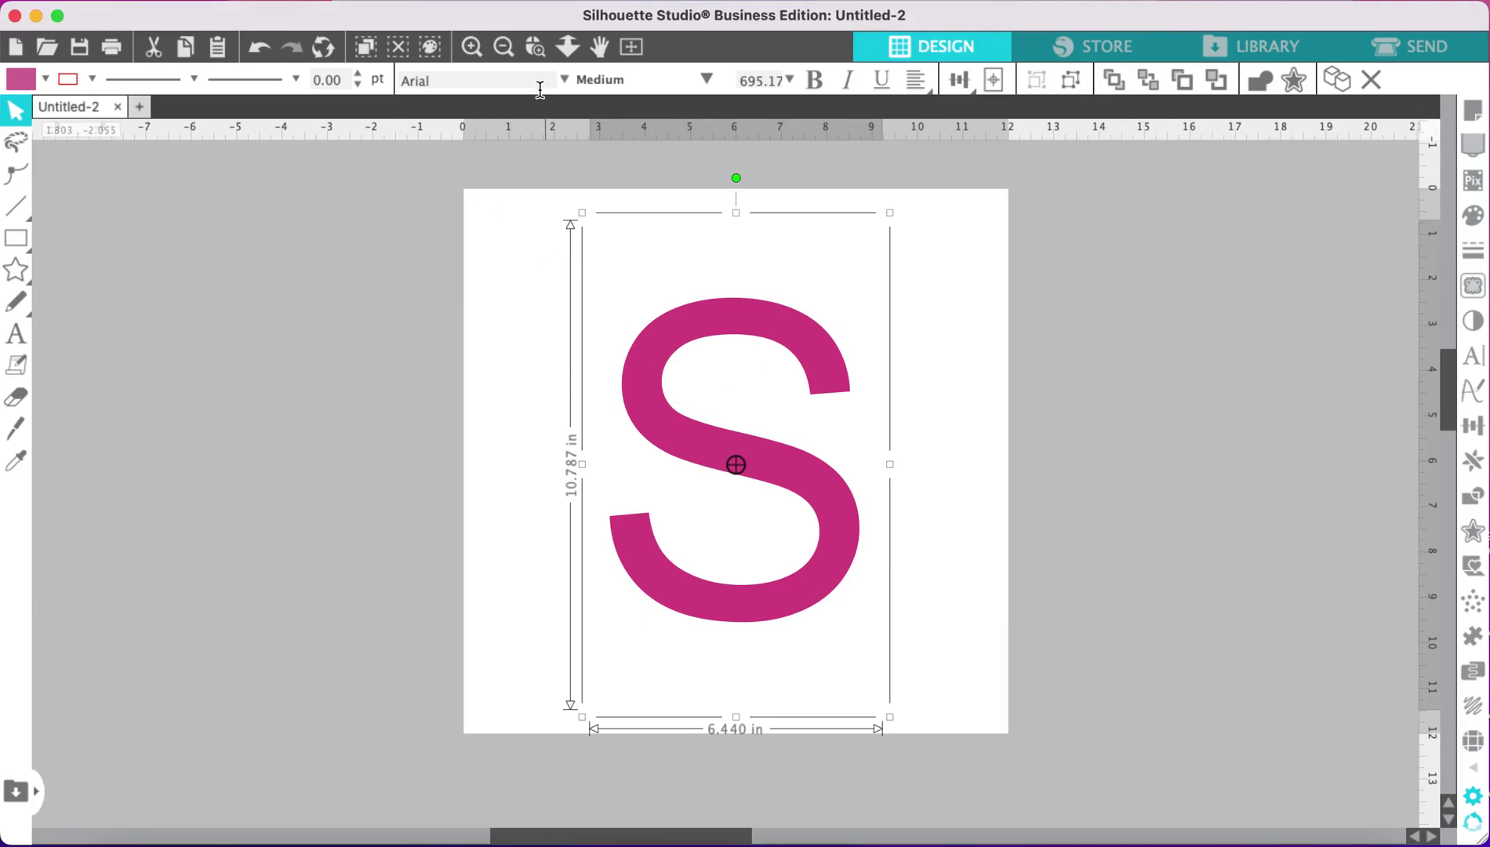
Step: Switch the S to the sofia font and scale it up to about 5.34 × 13.32 in
left_click(563, 81)
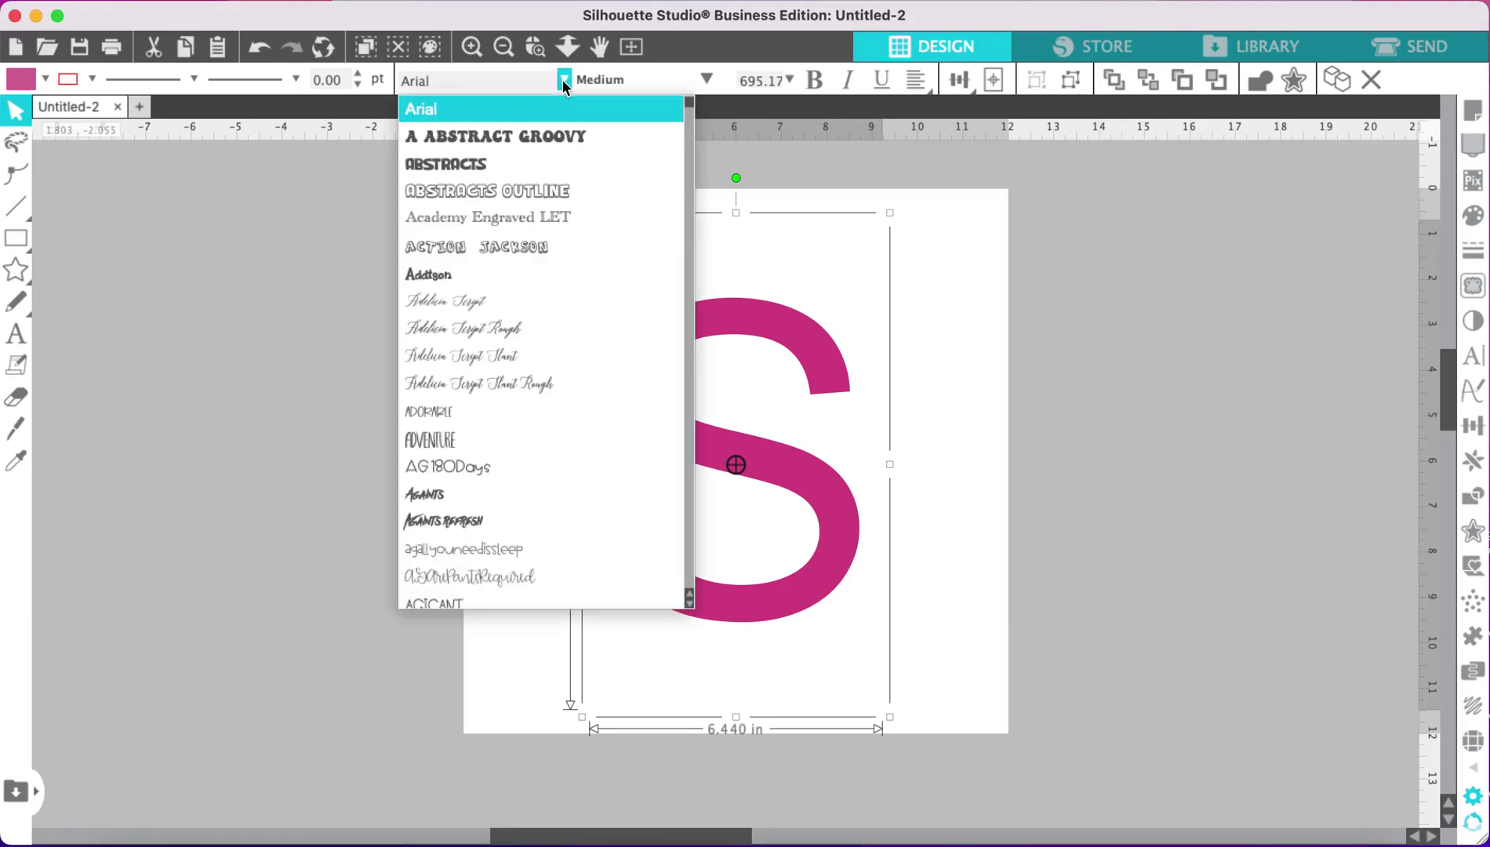
type("sofia")
key("Return")
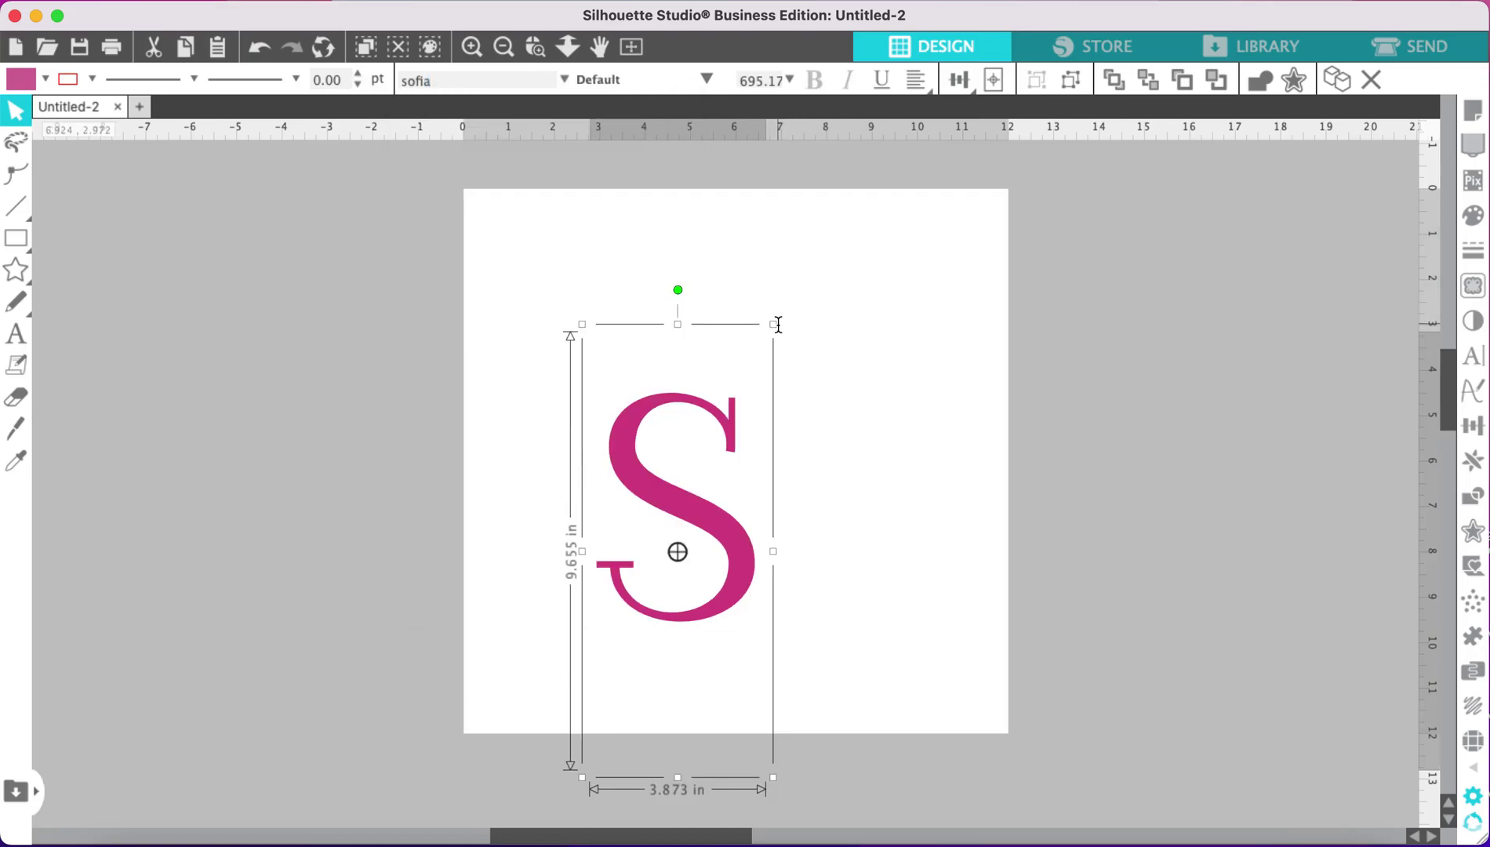
left_click_drag(775, 326, 850, 147)
left_click_drag(840, 789, 910, 815)
left_click(266, 249)
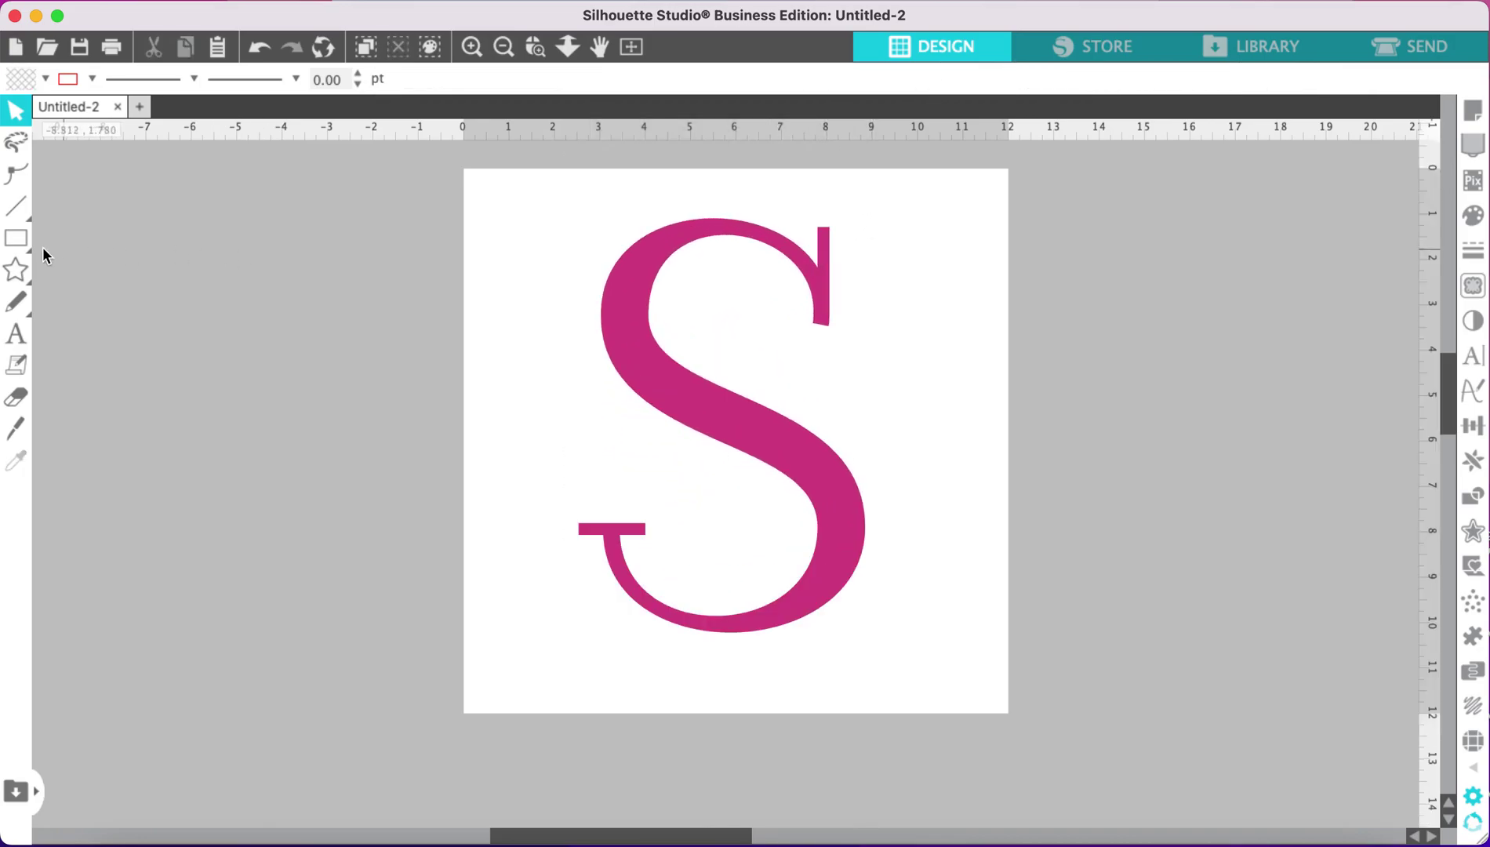
left_click(17, 240)
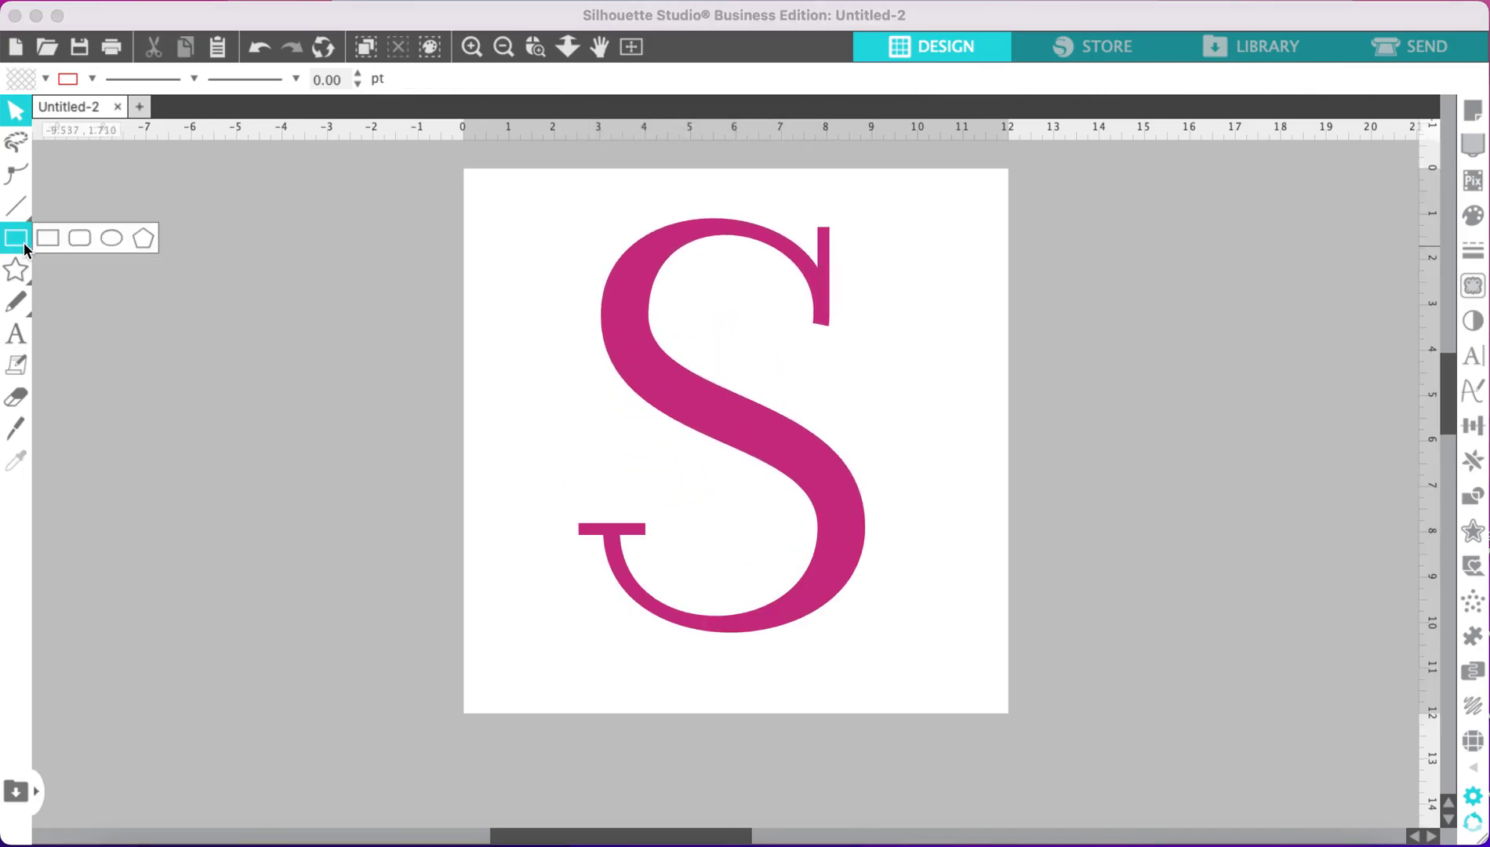
Step: Draw a long thin rectangle across the middle of the S and move it down slightly
left_click(47, 238)
left_click_drag(502, 377, 985, 429)
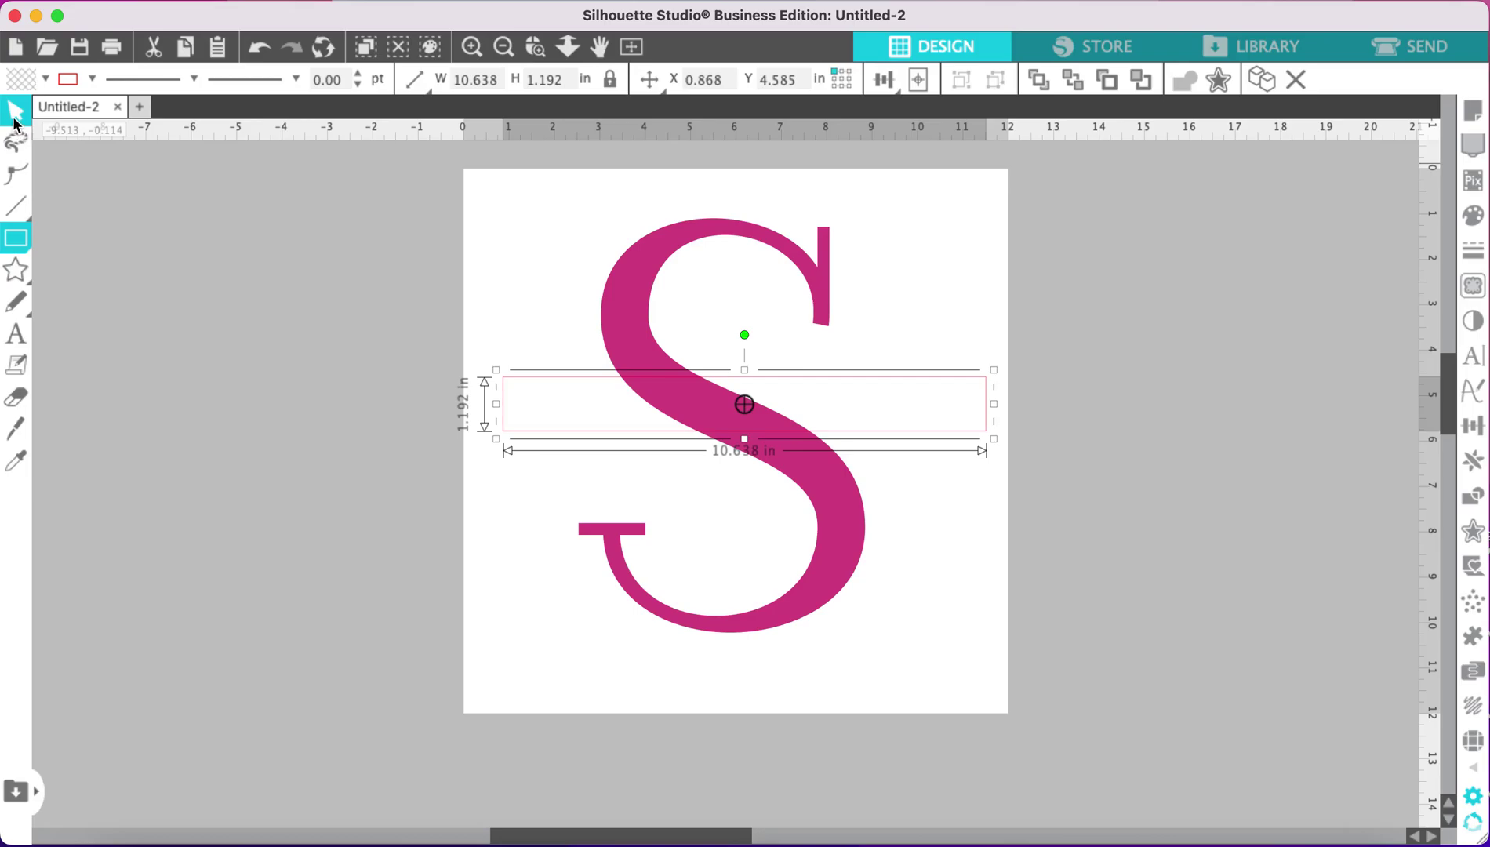
left_click(14, 116)
left_click_drag(608, 442, 606, 457)
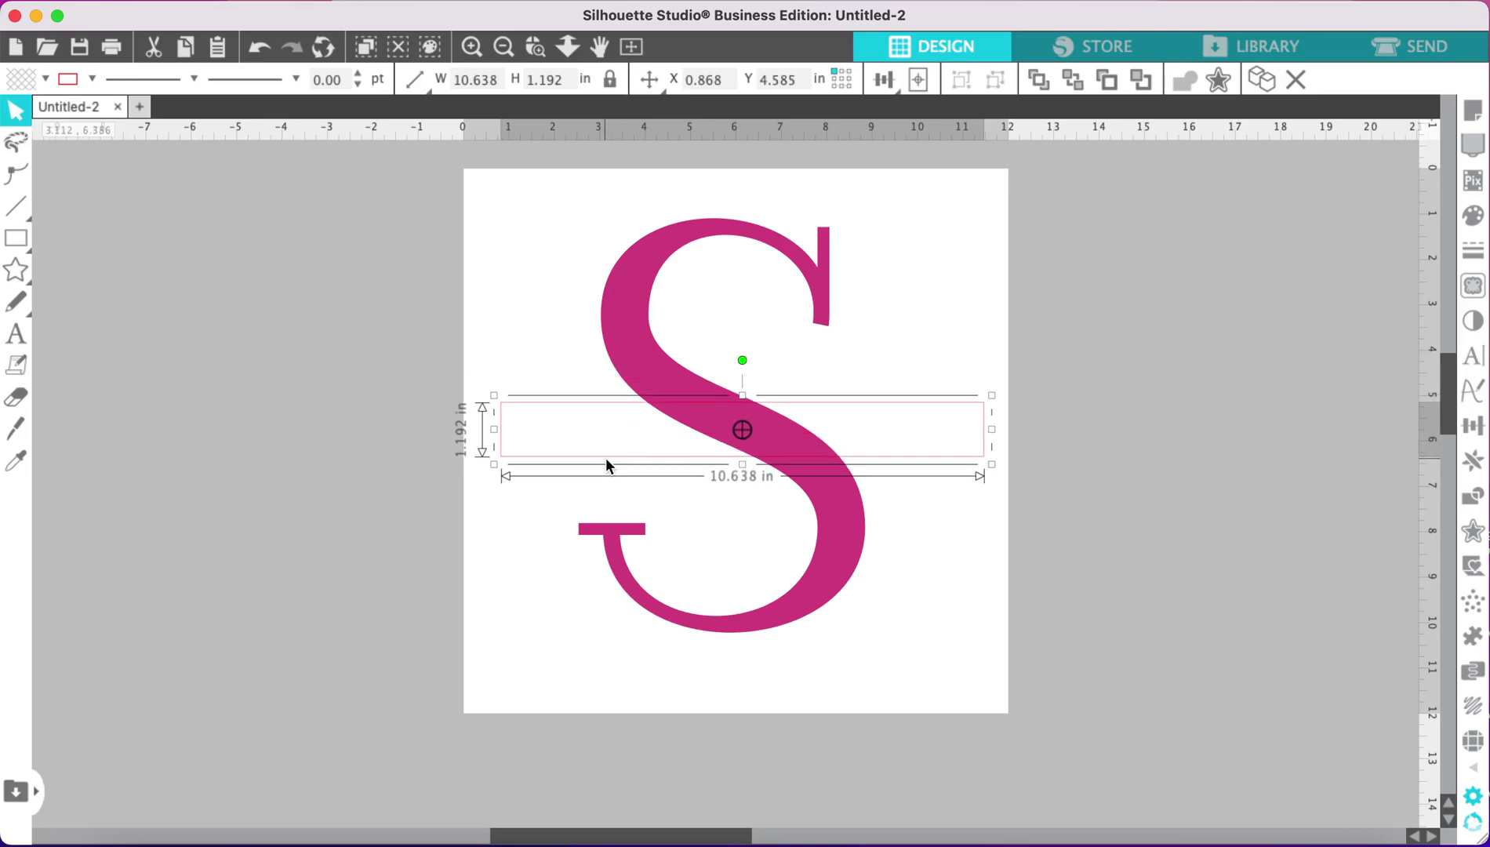
Step: Fill the 10.64 × 1.19 in bar solid black and nudge it a little lower
left_click(1480, 223)
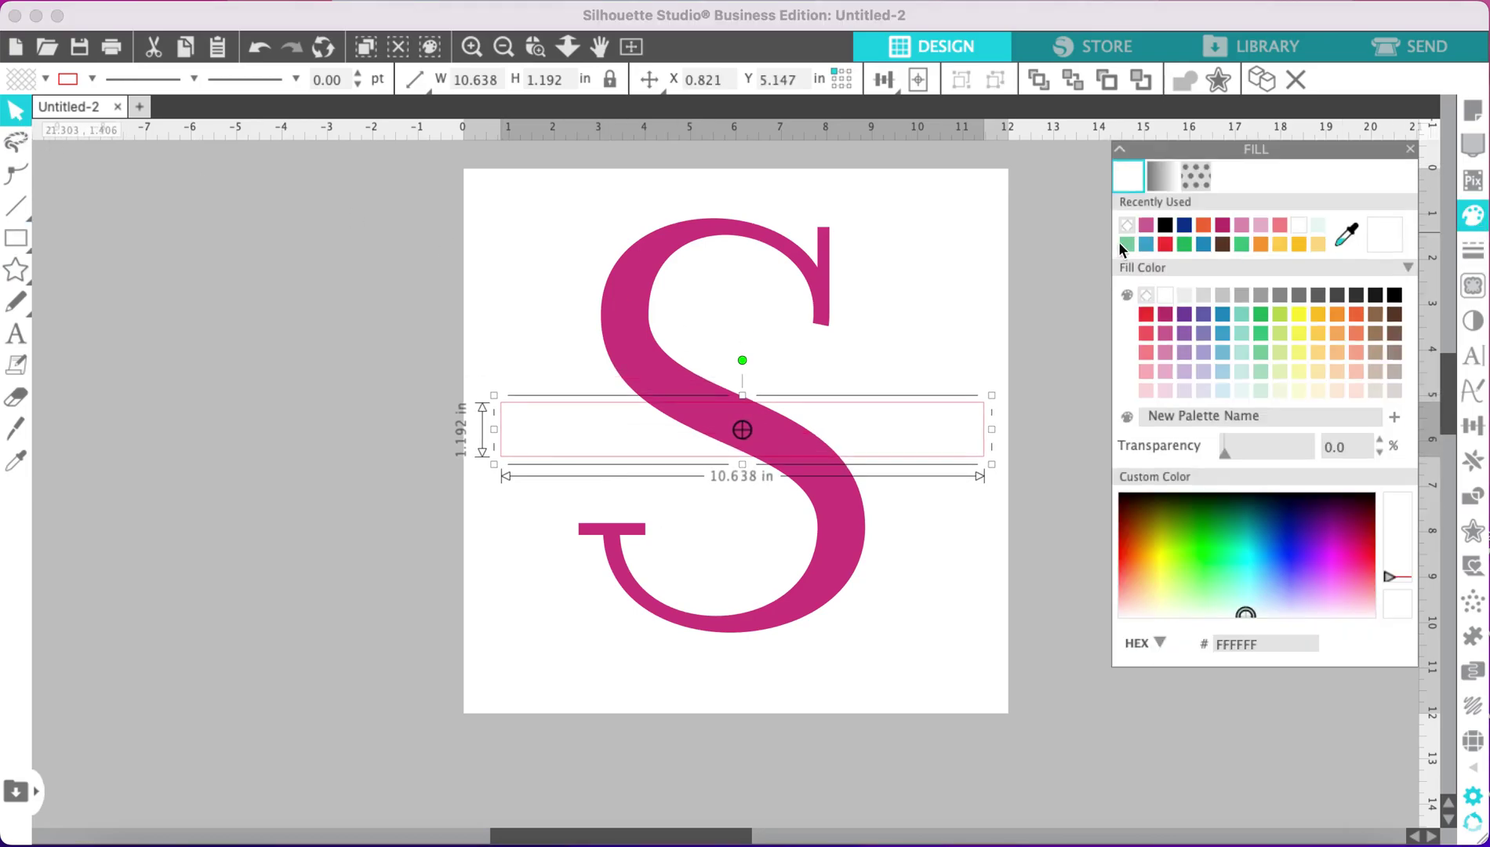
left_click(1164, 228)
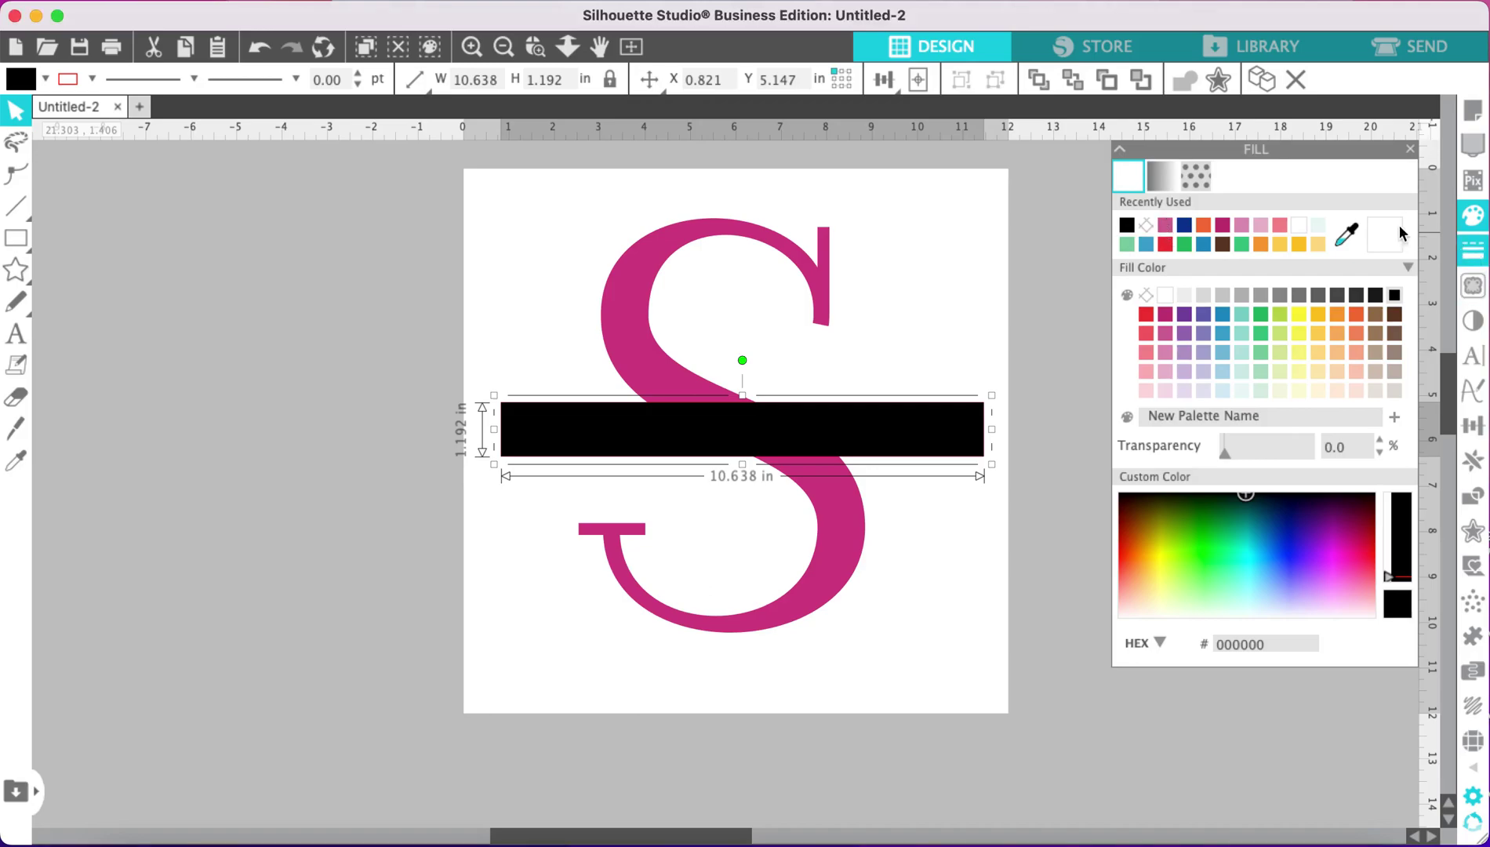
left_click(1472, 249)
left_click(1159, 177)
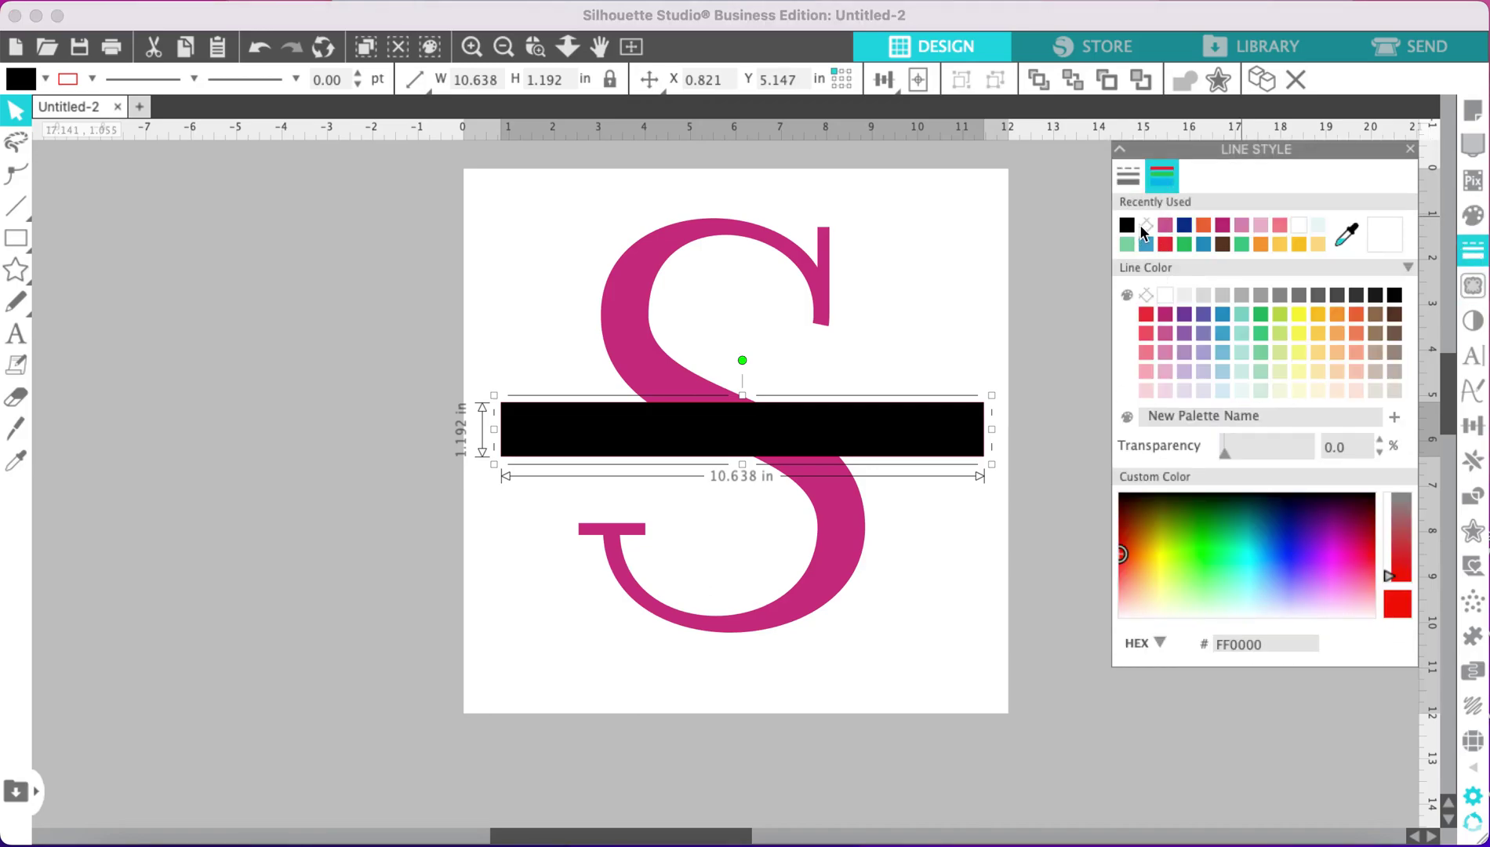
left_click(1410, 149)
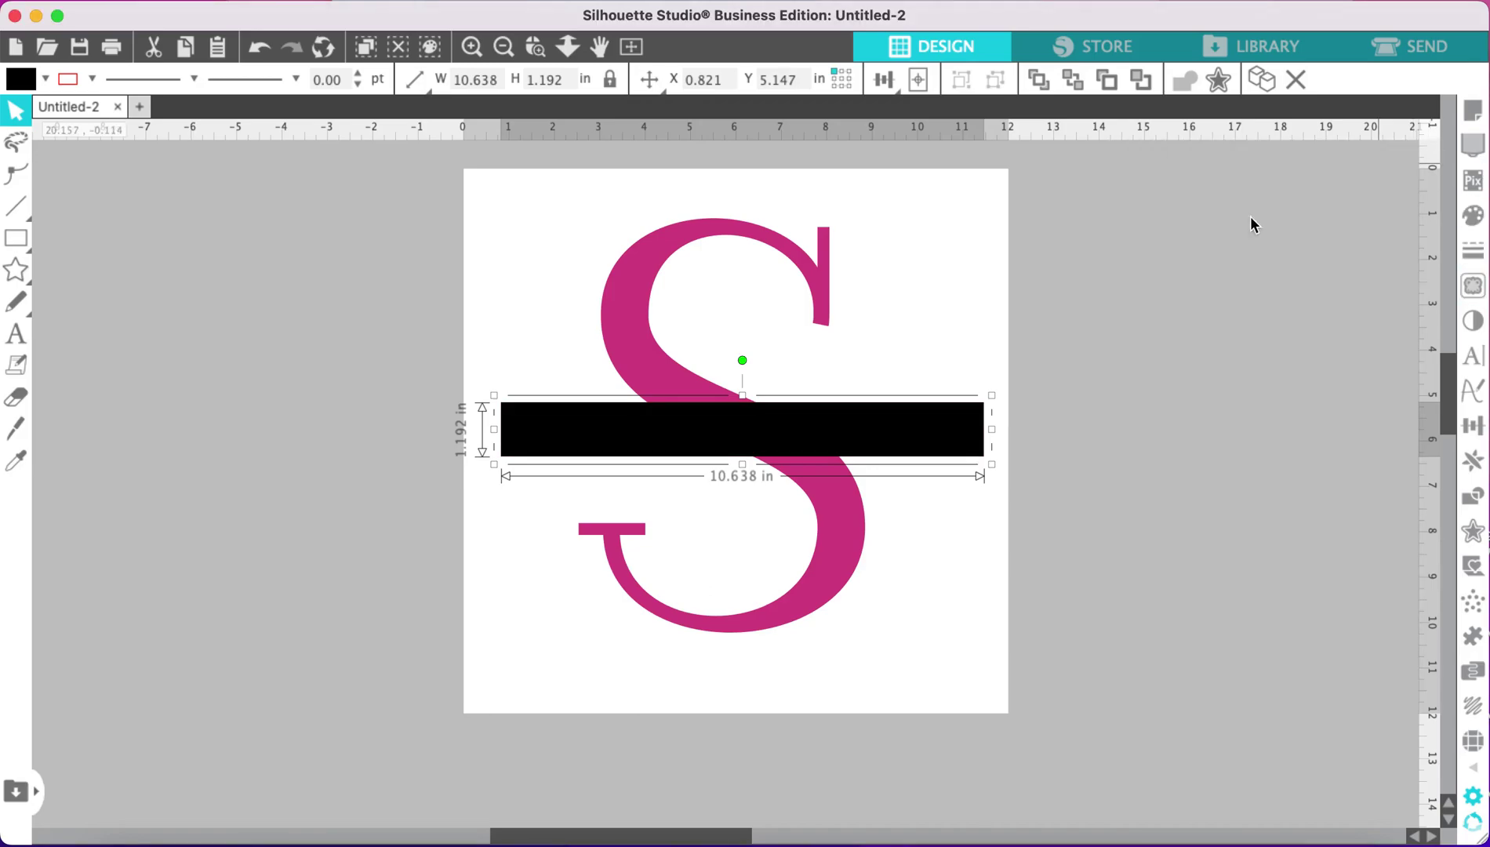
left_click(959, 329)
mouse_move(889, 450)
left_mouse_down()
mouse_move(882, 398)
mouse_move(904, 508)
mouse_move(882, 380)
mouse_move(896, 450)
left_mouse_up()
Step: Select the S and the black bar and subtract the bar to cut the S in two
left_click(892, 571)
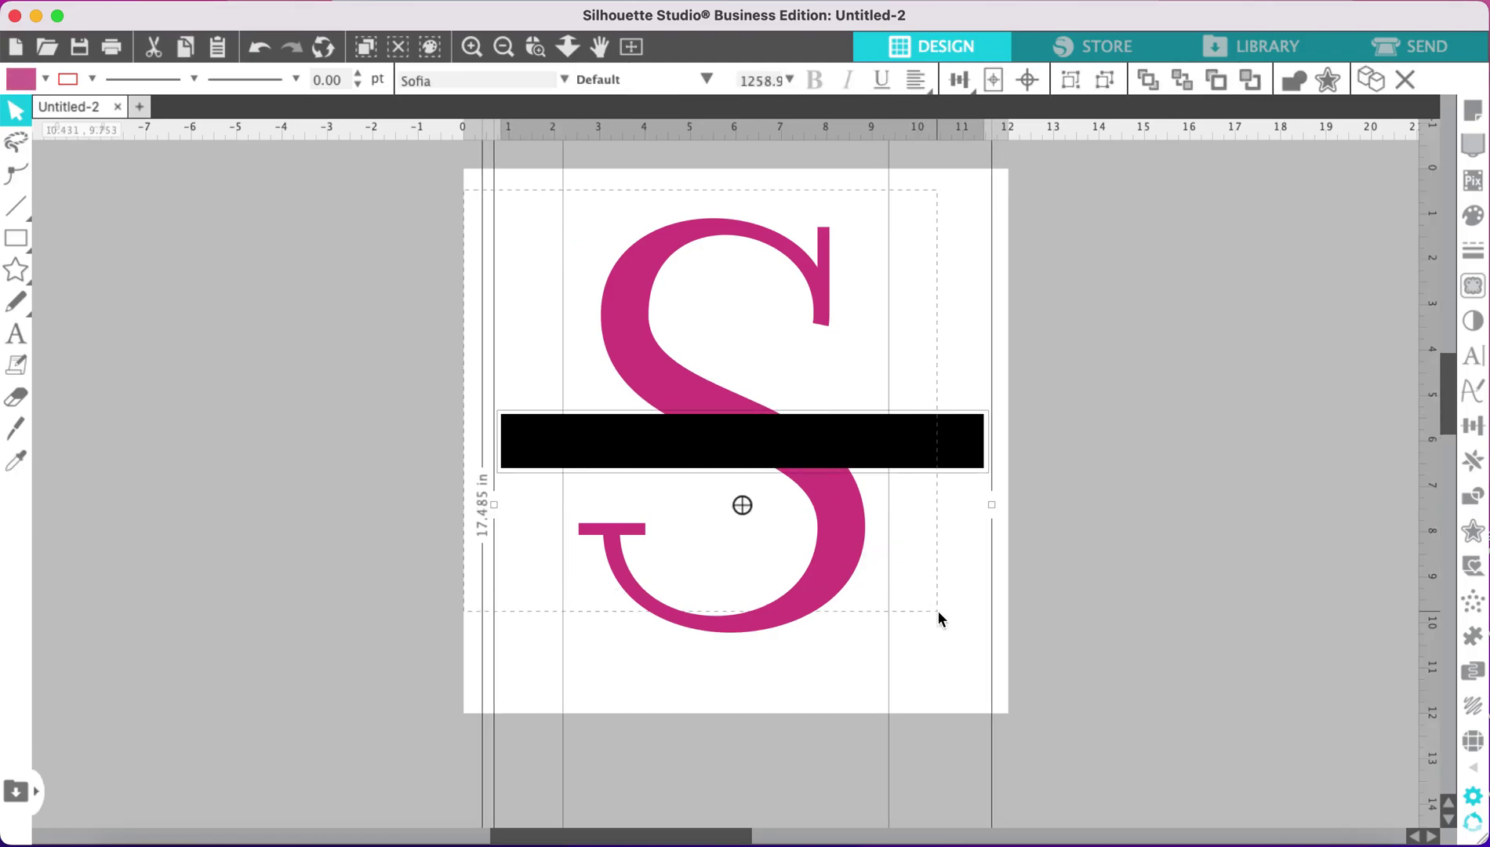
left_click(1098, 536)
left_click(852, 458)
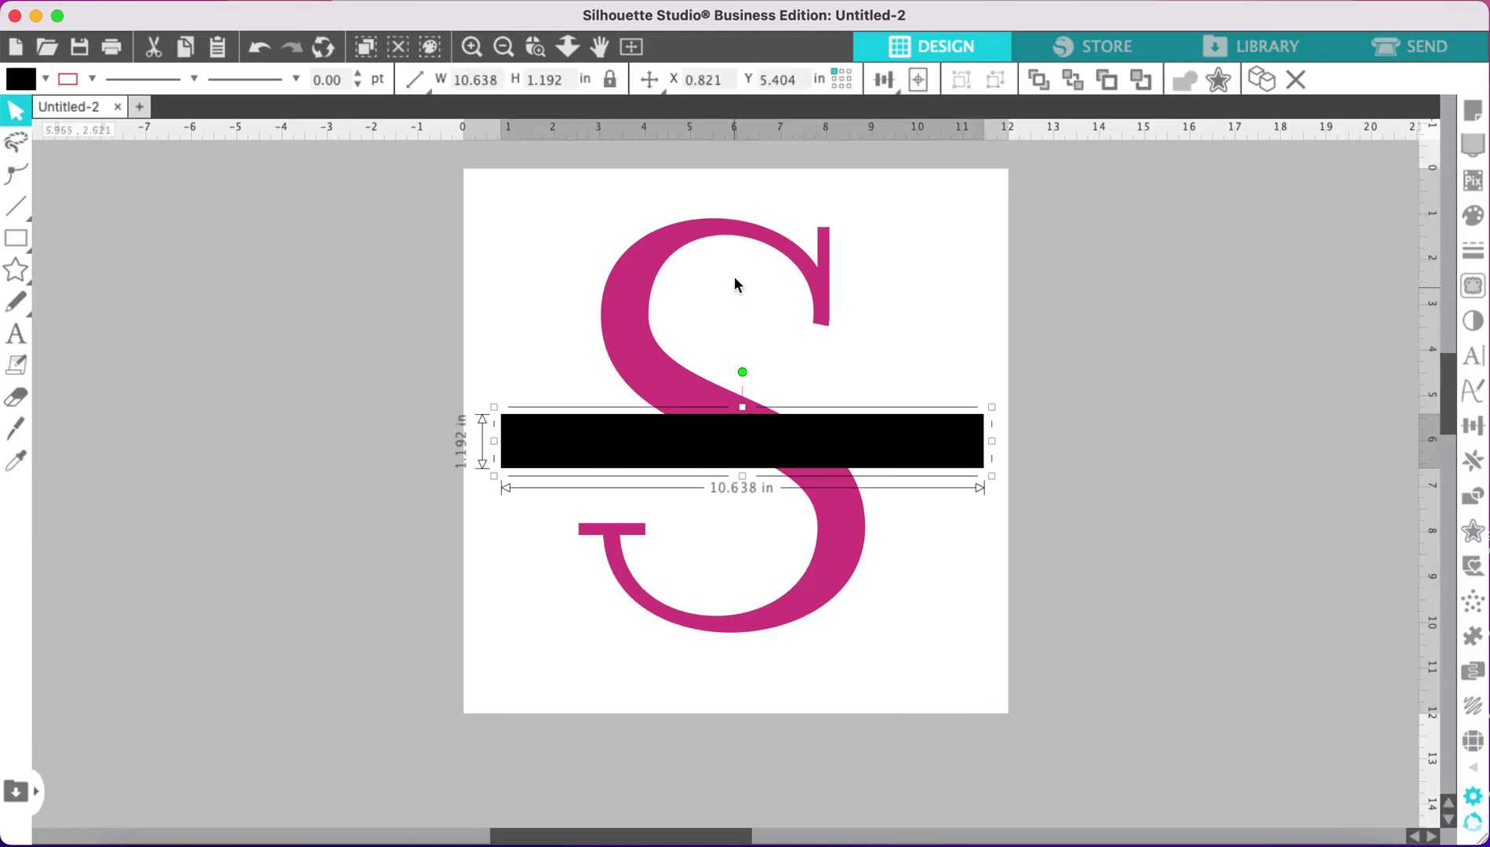
left_click(734, 233)
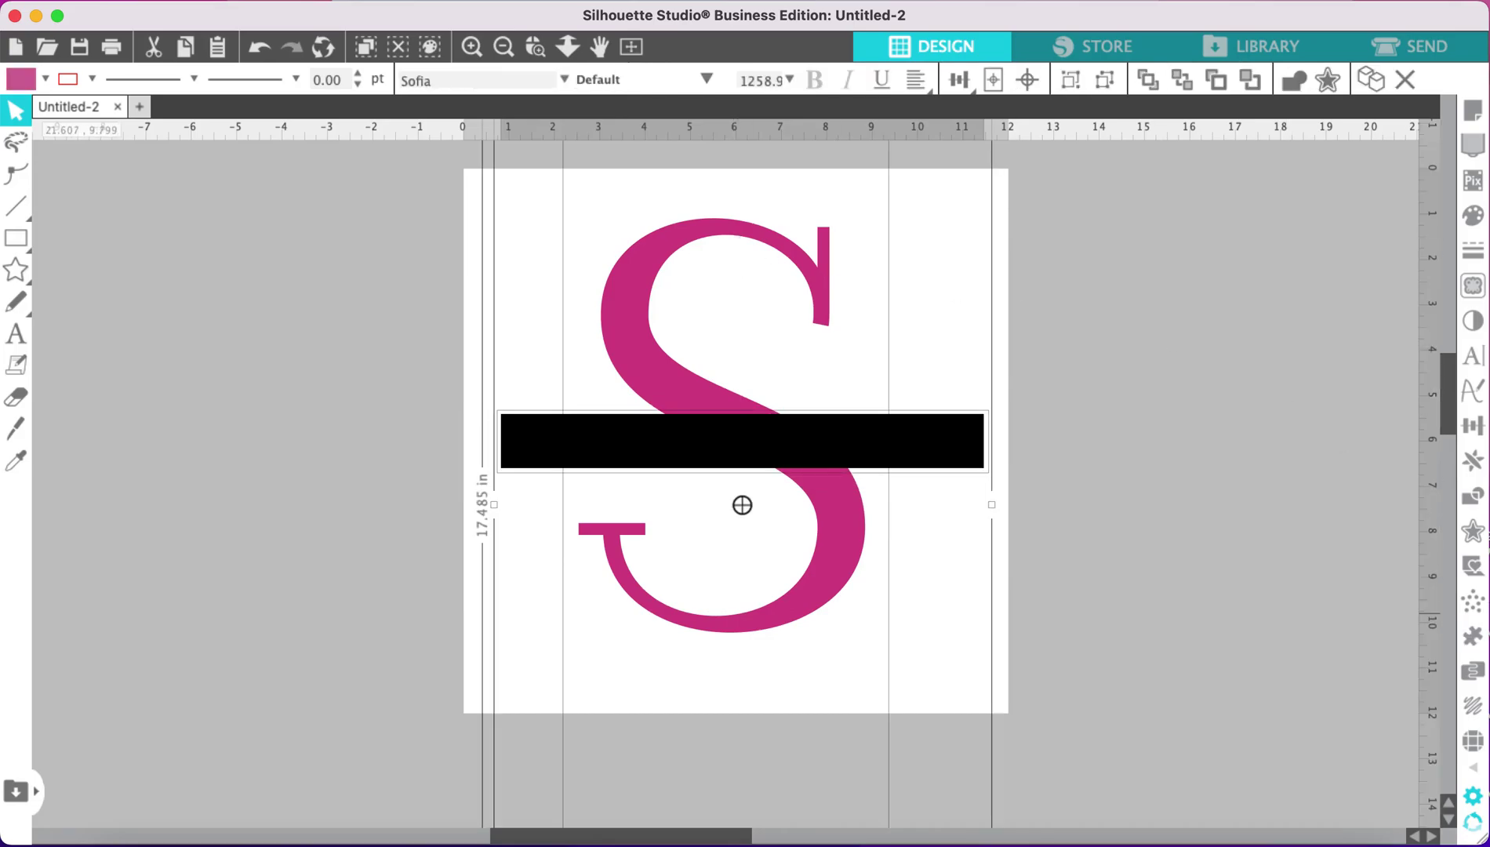
left_click(1471, 499)
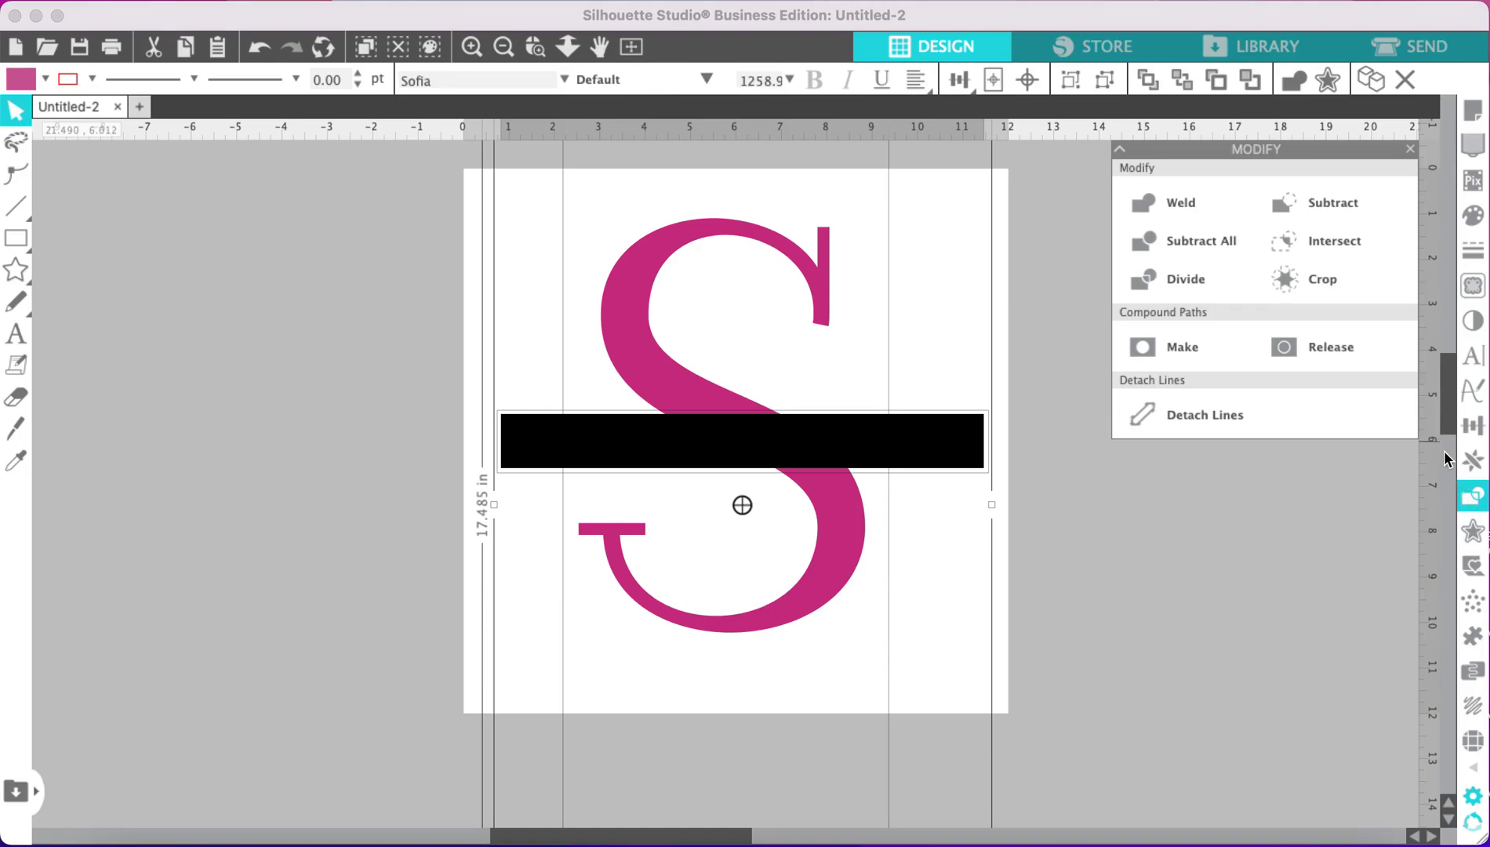
left_click(1310, 208)
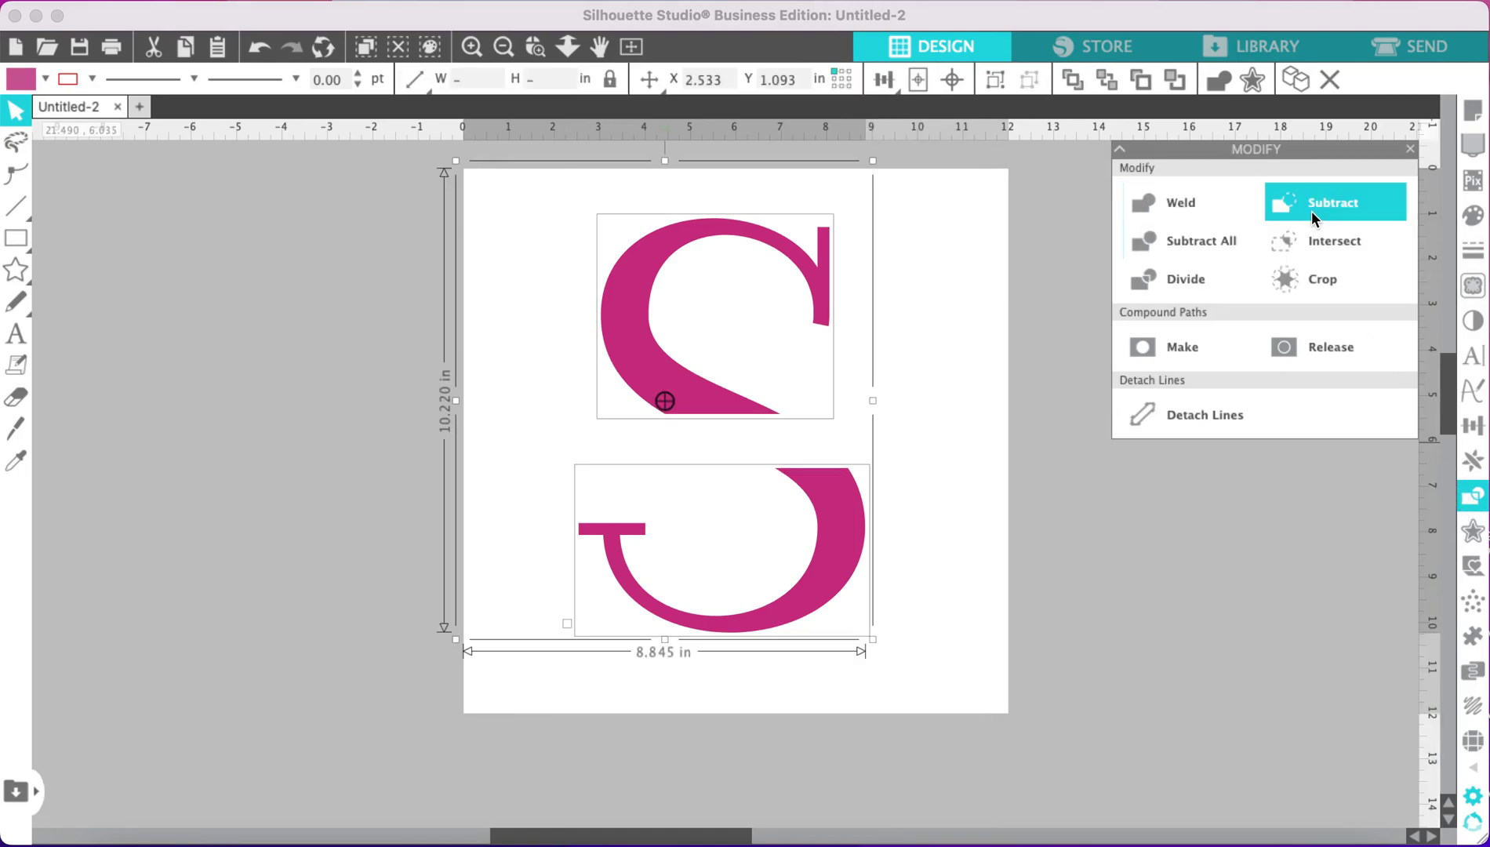
Step: Move the lower S half down to widen the gap between the halves
left_click(897, 687)
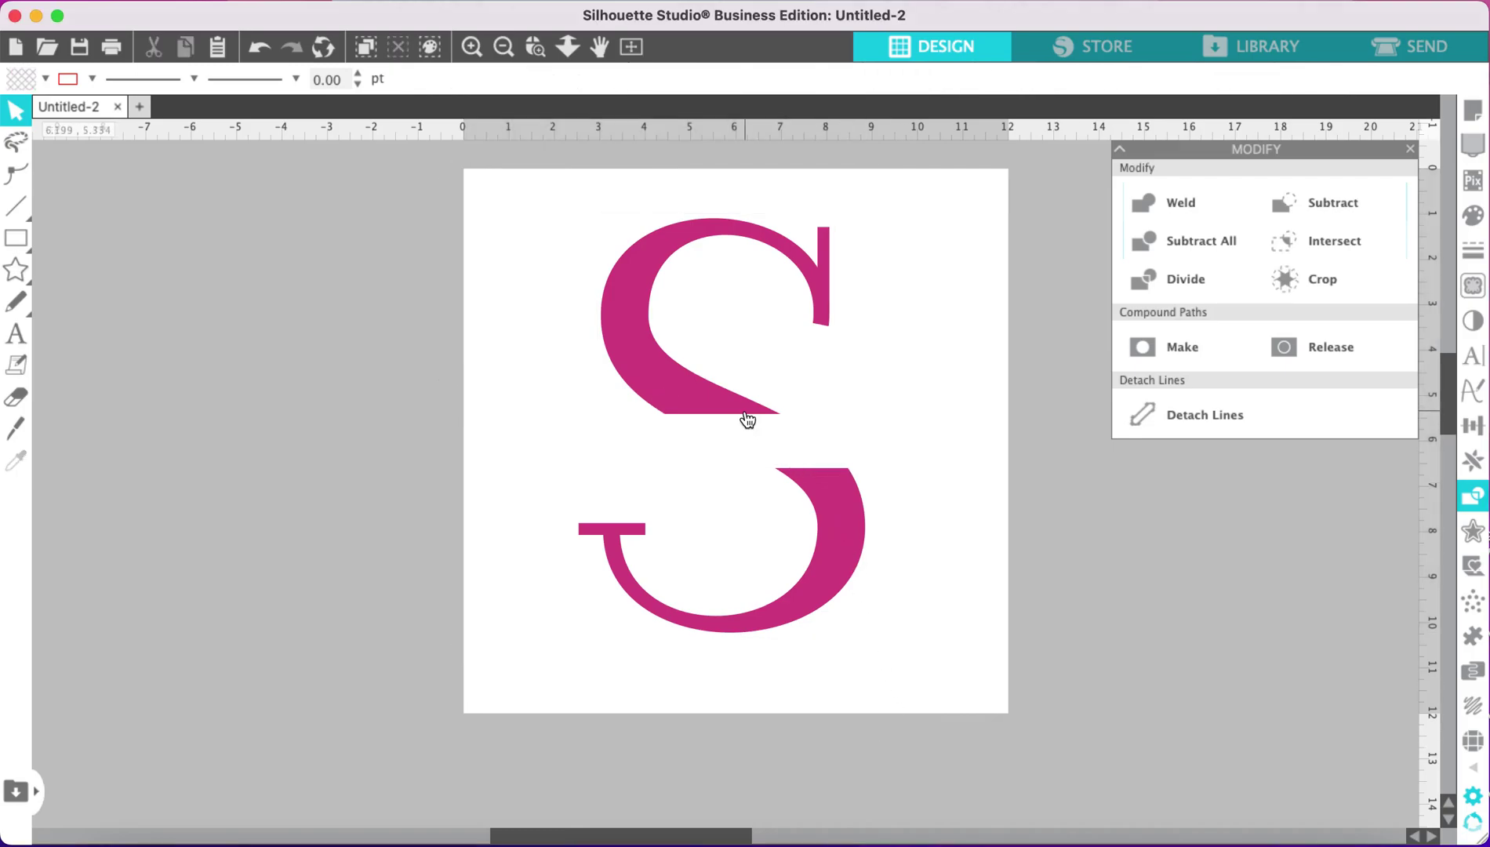
left_click_drag(836, 524, 832, 563)
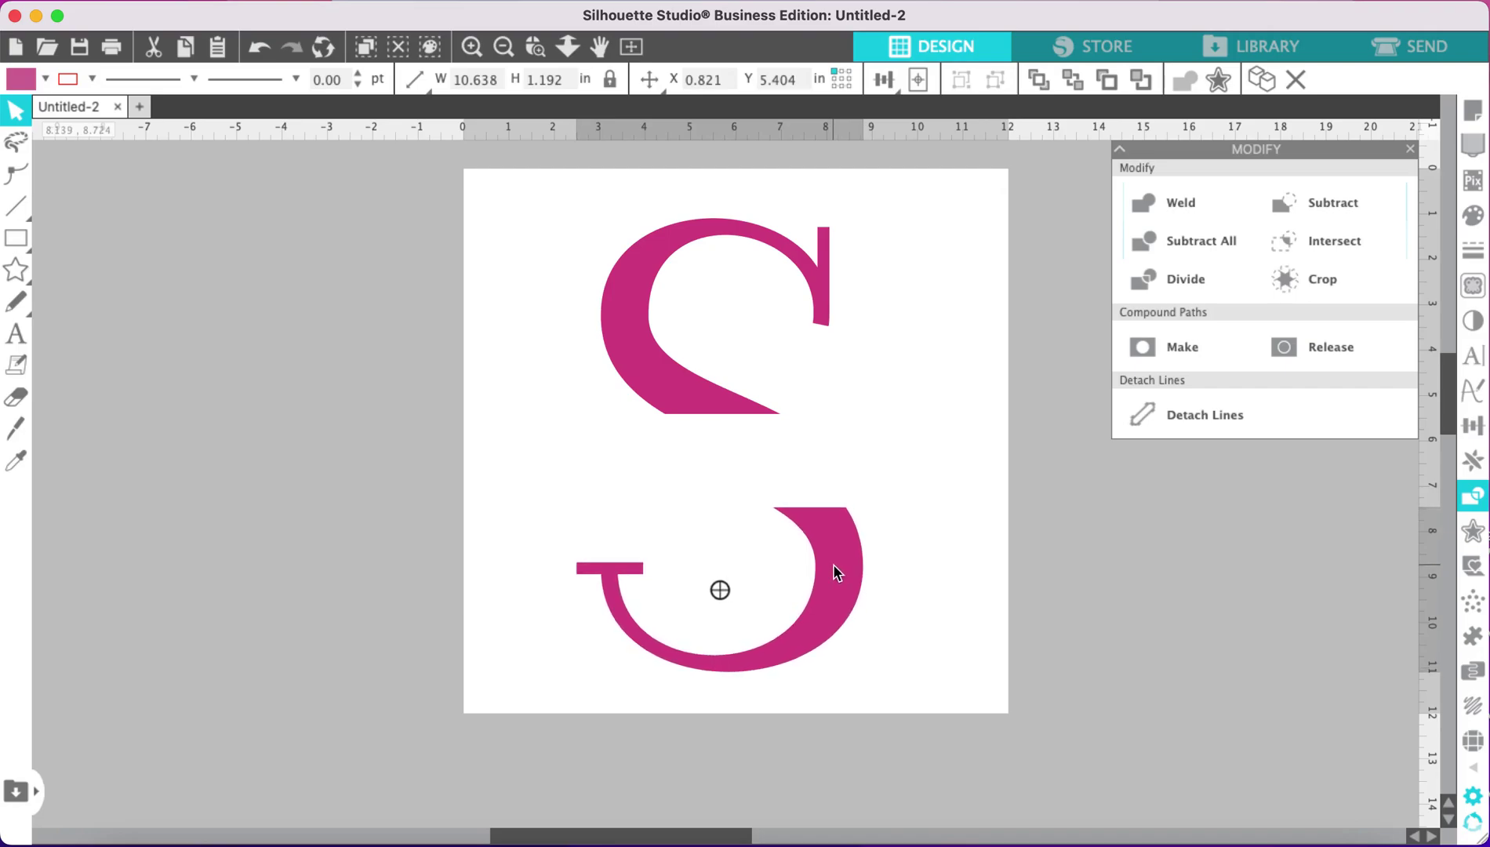
left_click(955, 561)
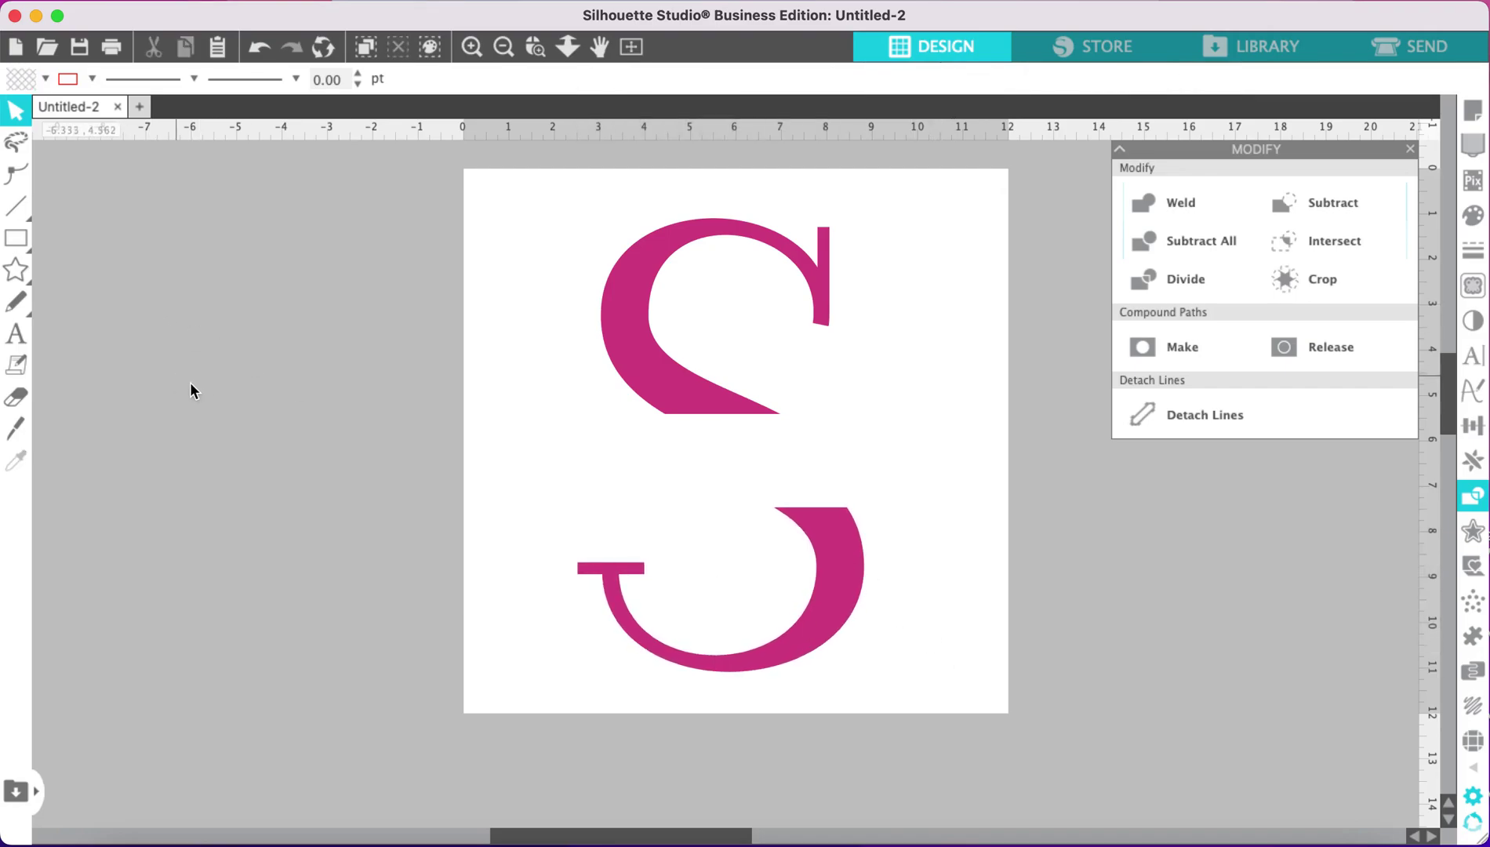
left_click(1409, 149)
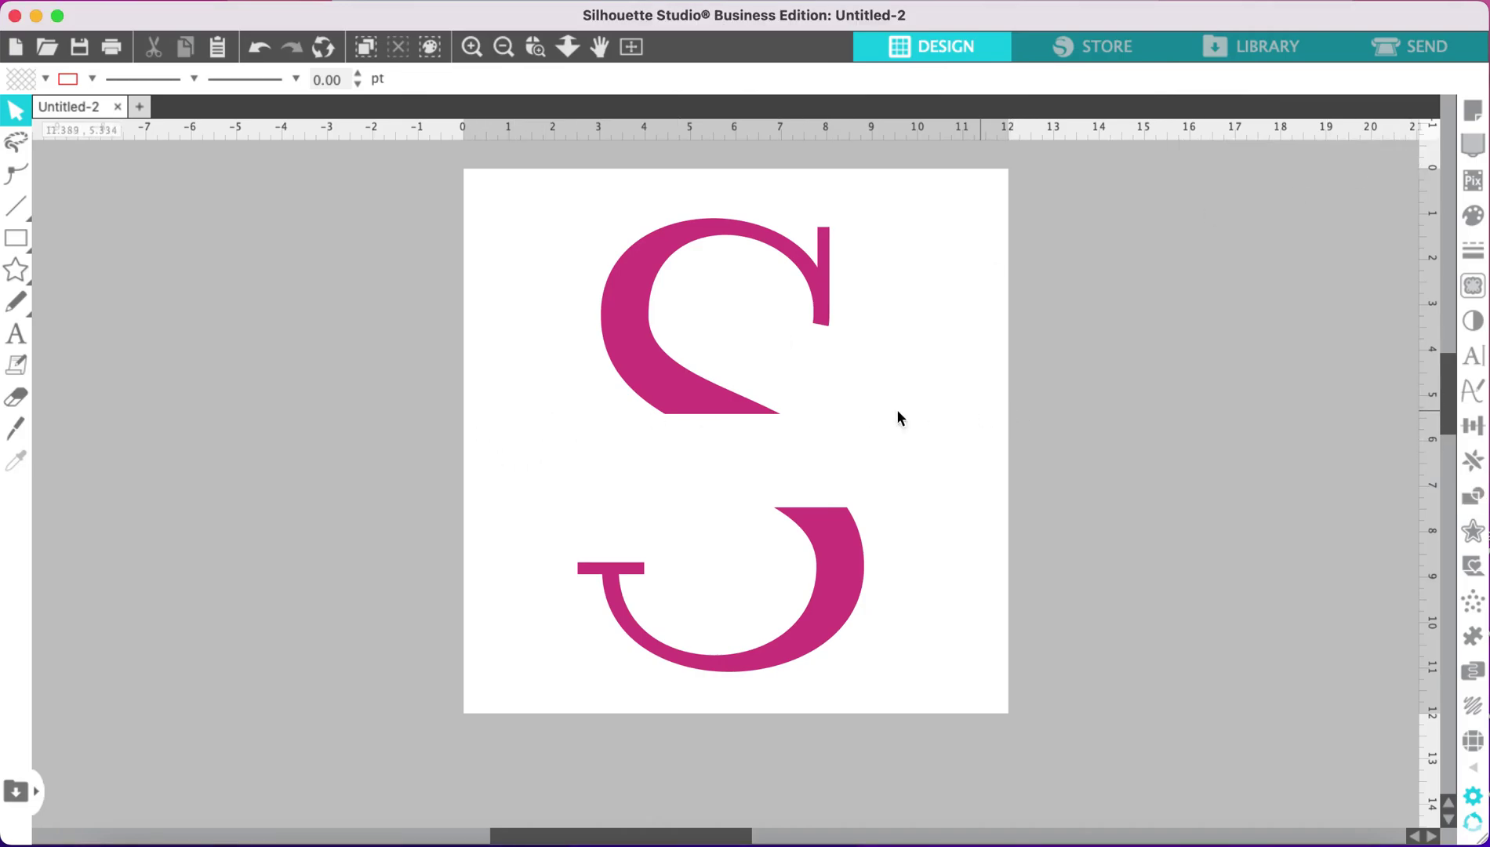
mouse_move(15, 245)
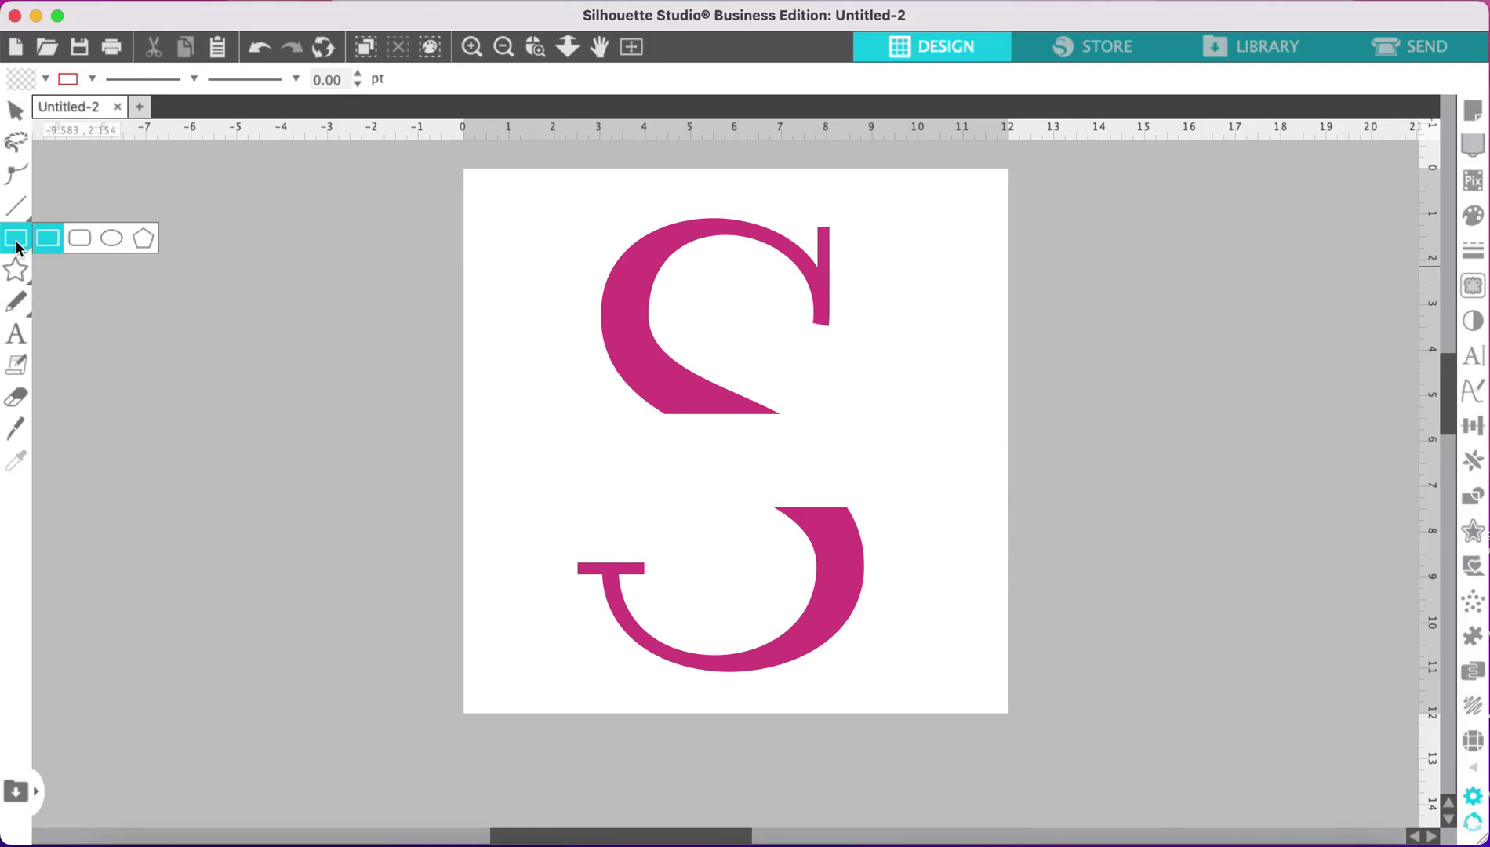
Step: Draw a thin 8.300 × 0.140 in rectangle across the S, discarding a stray second rectangle
left_click(48, 237)
left_click_drag(546, 415, 924, 423)
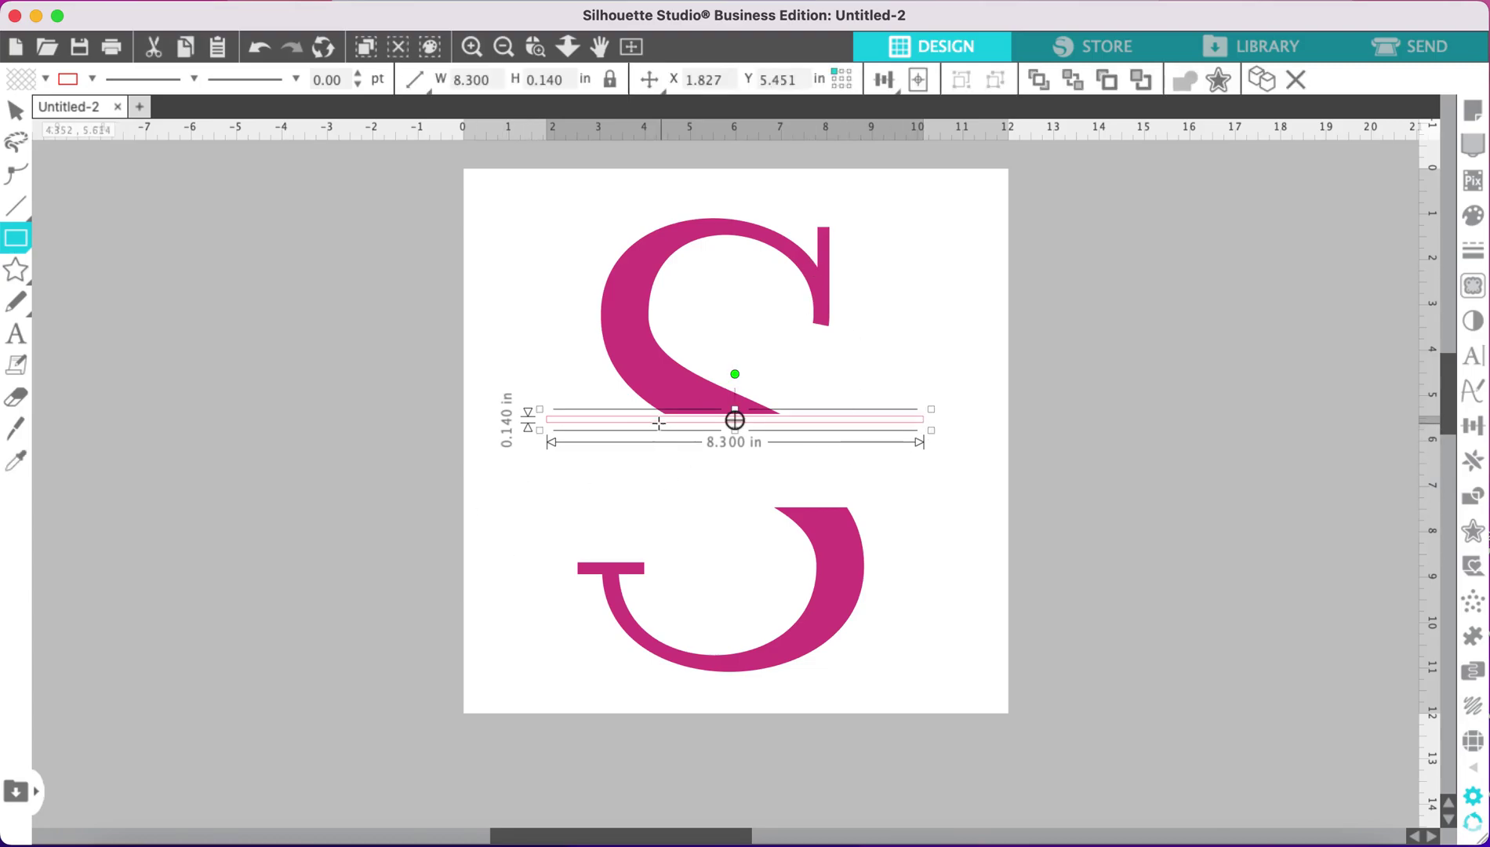
left_click_drag(666, 424, 734, 439)
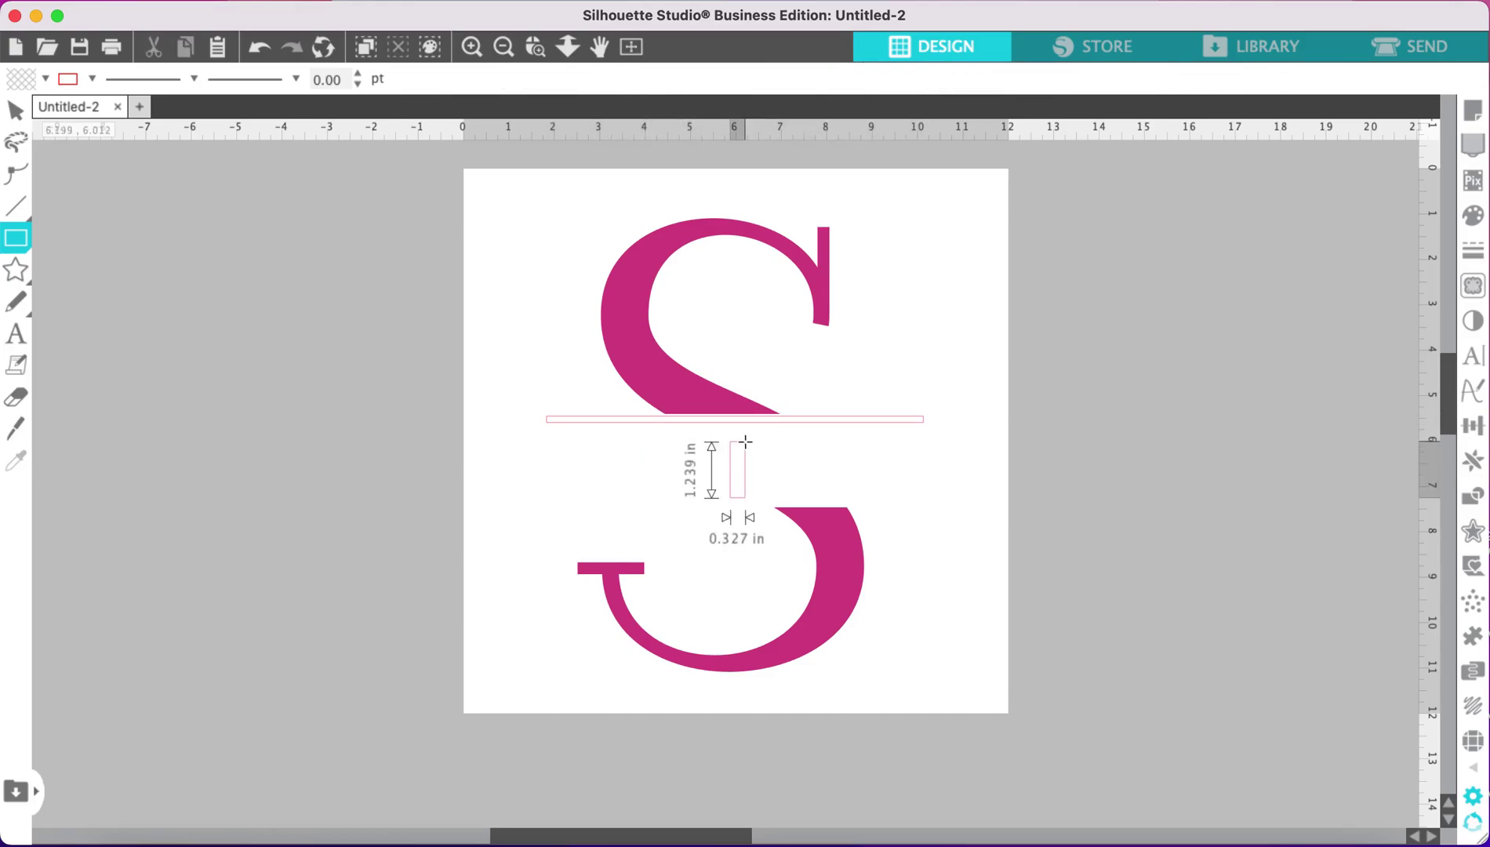
key("Escape")
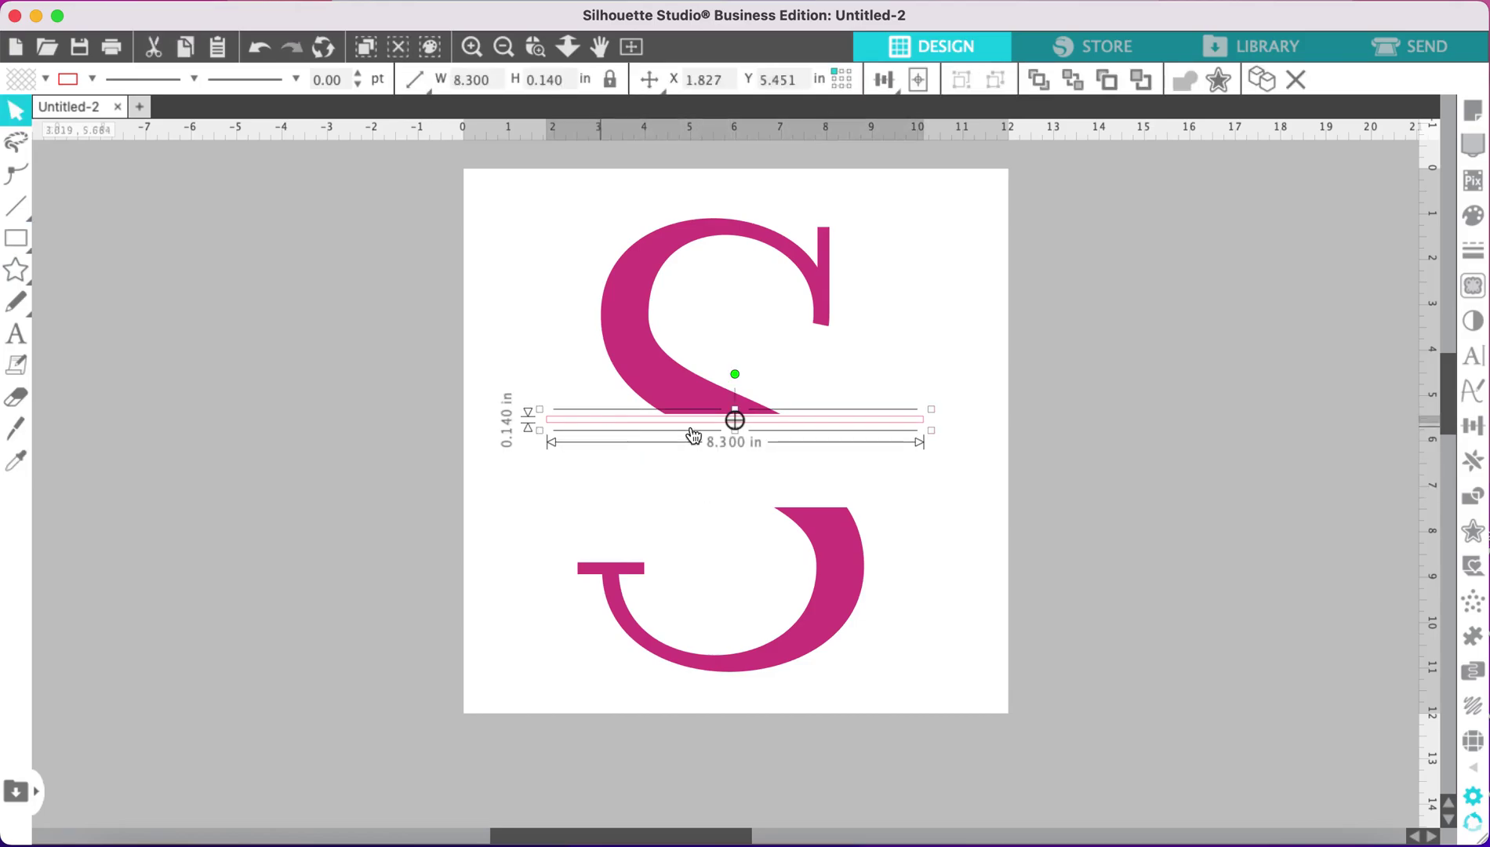
Step: Fill the thin bar with the S's magenta and remove its outline colour
left_click(1482, 259)
left_click(1479, 222)
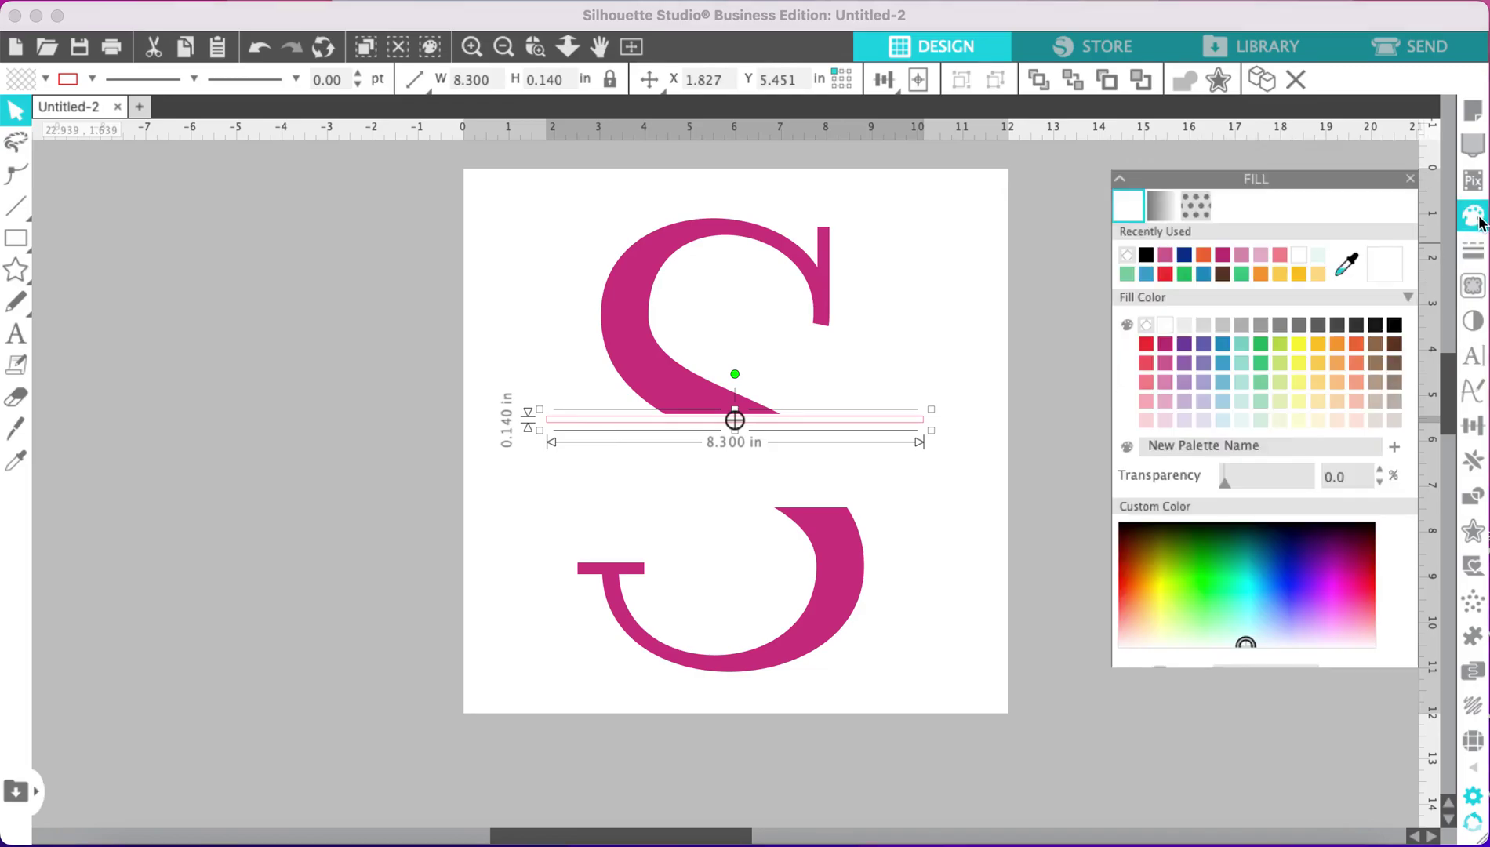
left_click(1220, 227)
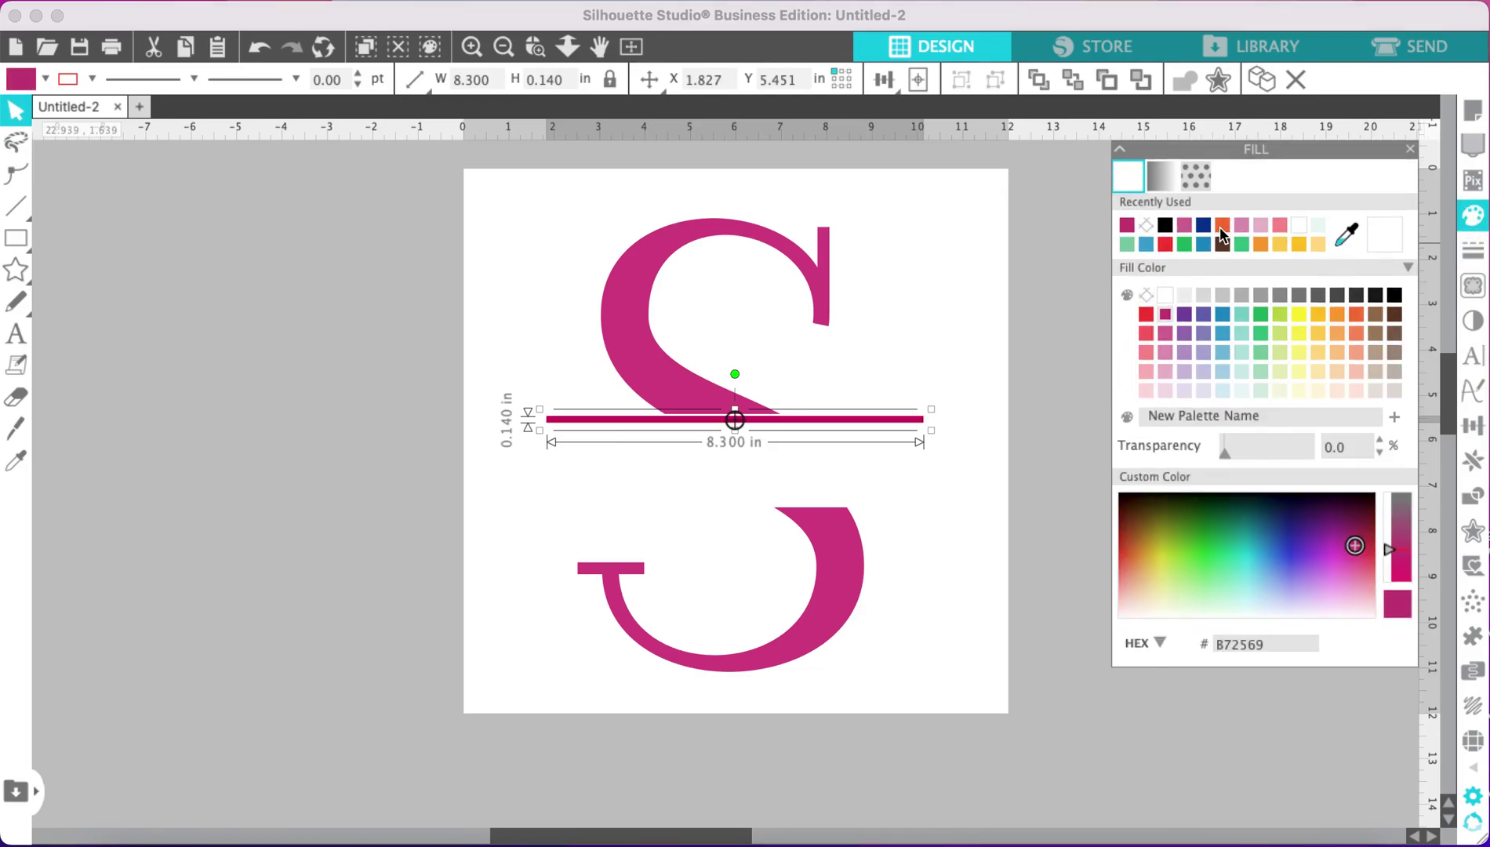
left_click(1188, 230)
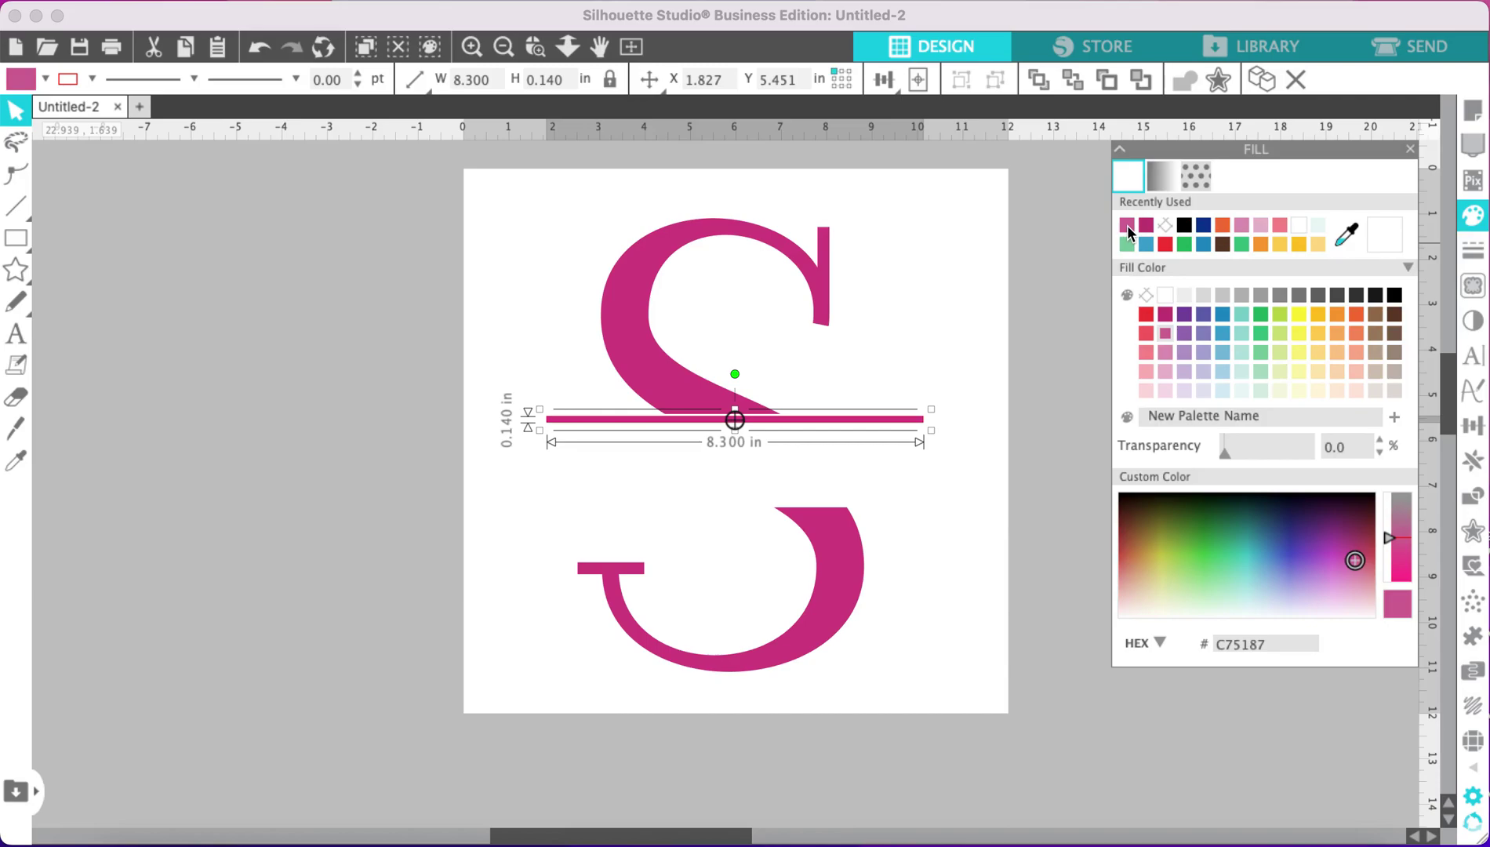
left_click(1473, 249)
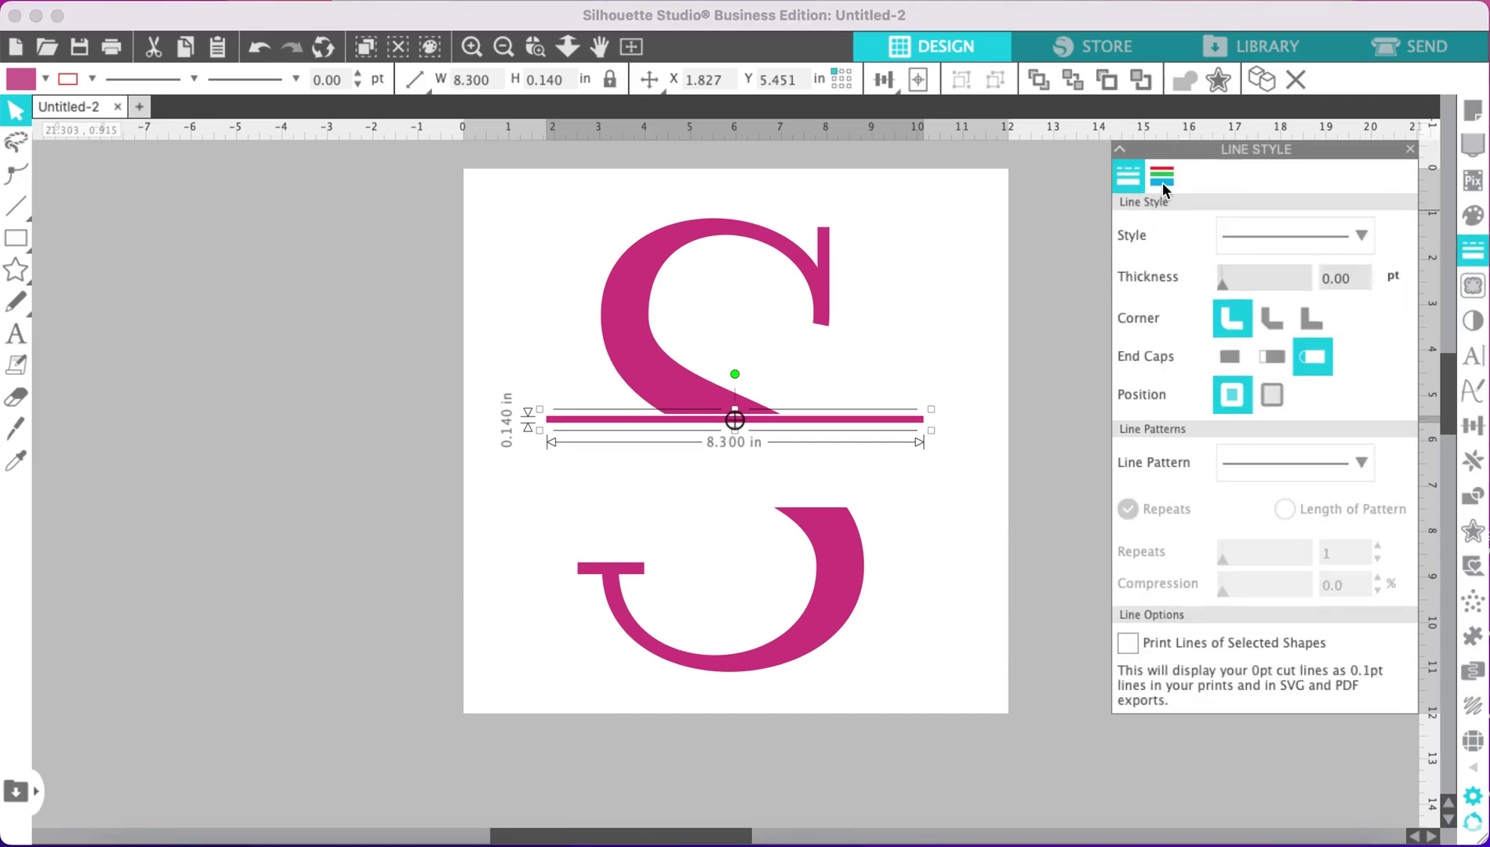
left_click(1162, 181)
left_click(1165, 226)
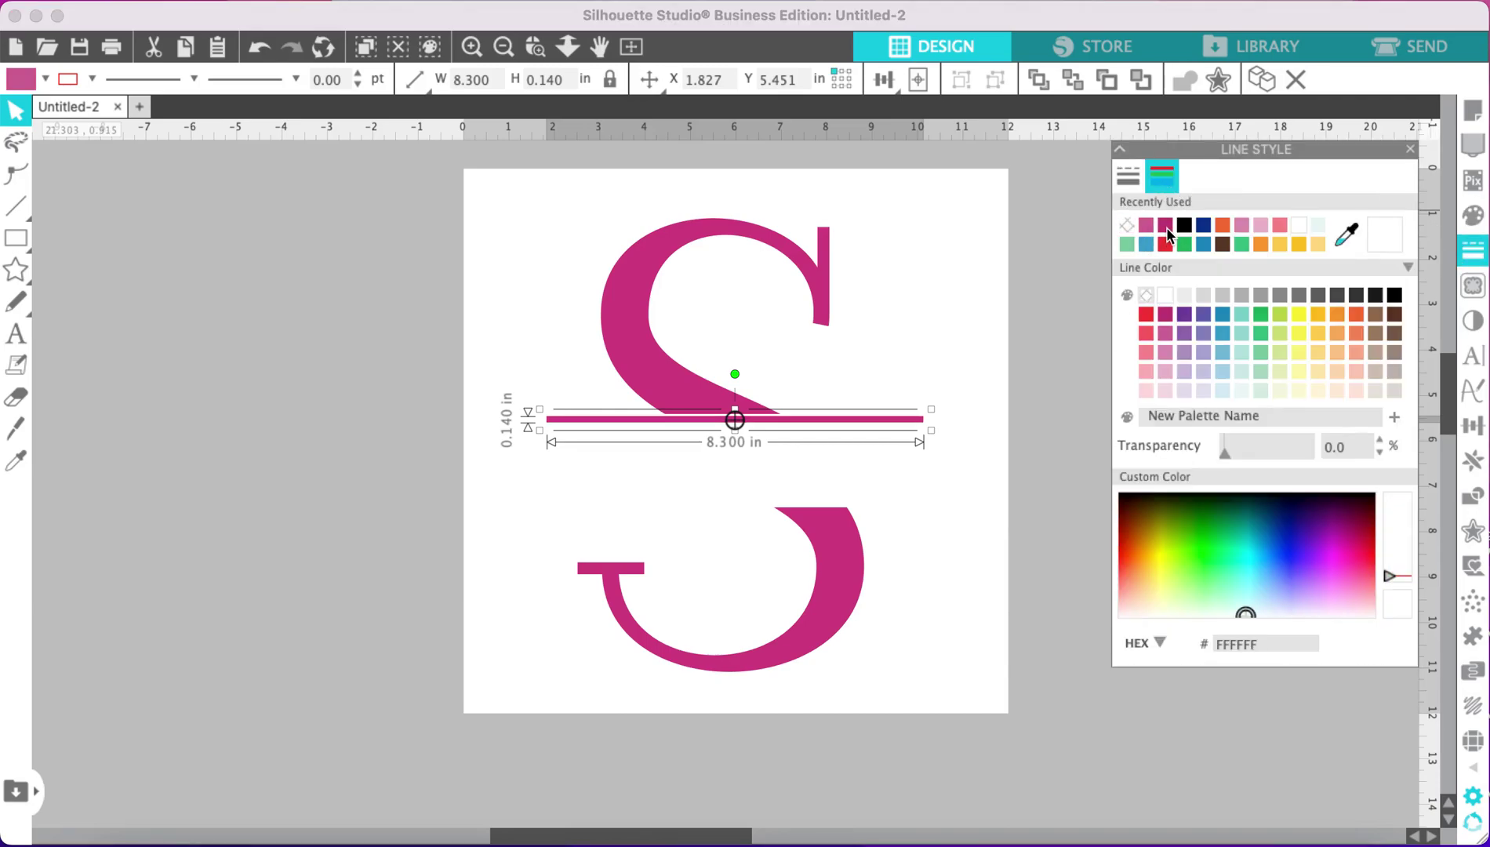
left_click(1409, 149)
Step: Position the bar flush along the base of the upper S half
left_click(836, 518)
left_click(788, 421)
left_click_drag(788, 418, 786, 414)
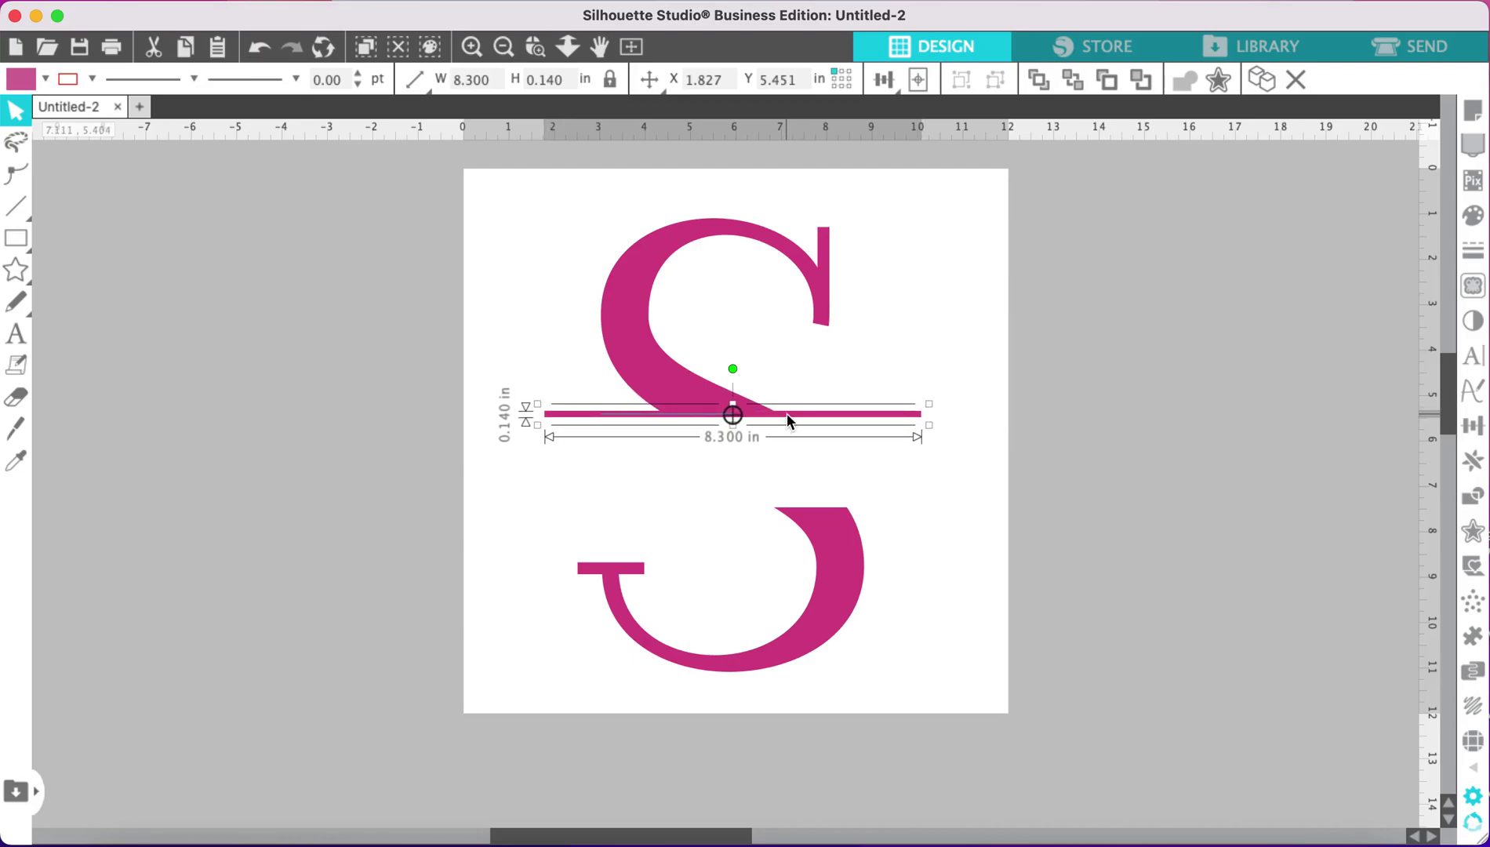
left_click_drag(786, 413, 786, 413)
Step: Copy the magenta bar to the clipboard
left_click(862, 442)
left_click(865, 424)
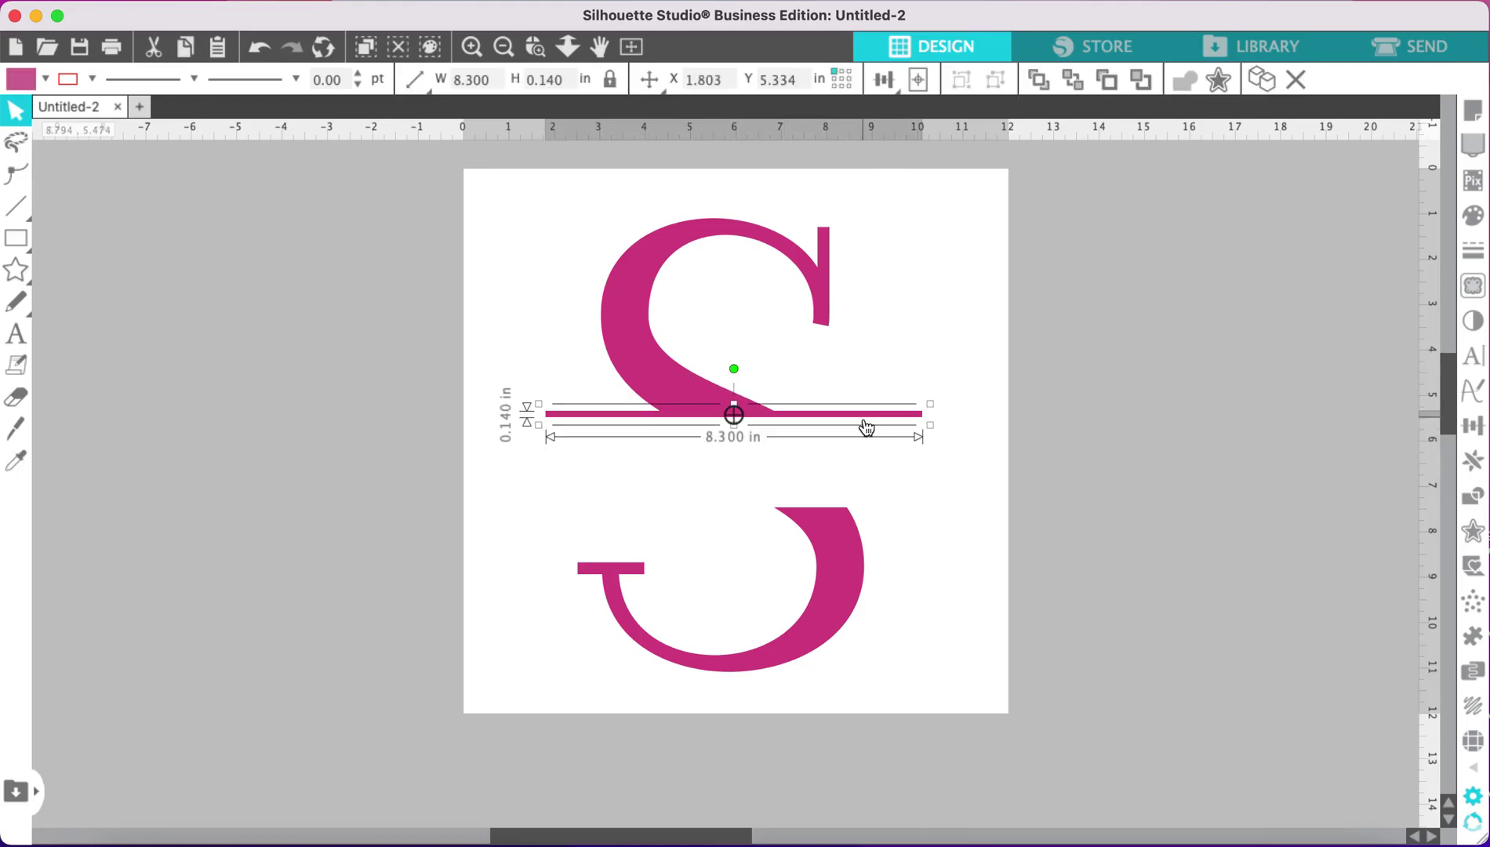
right_click(865, 424)
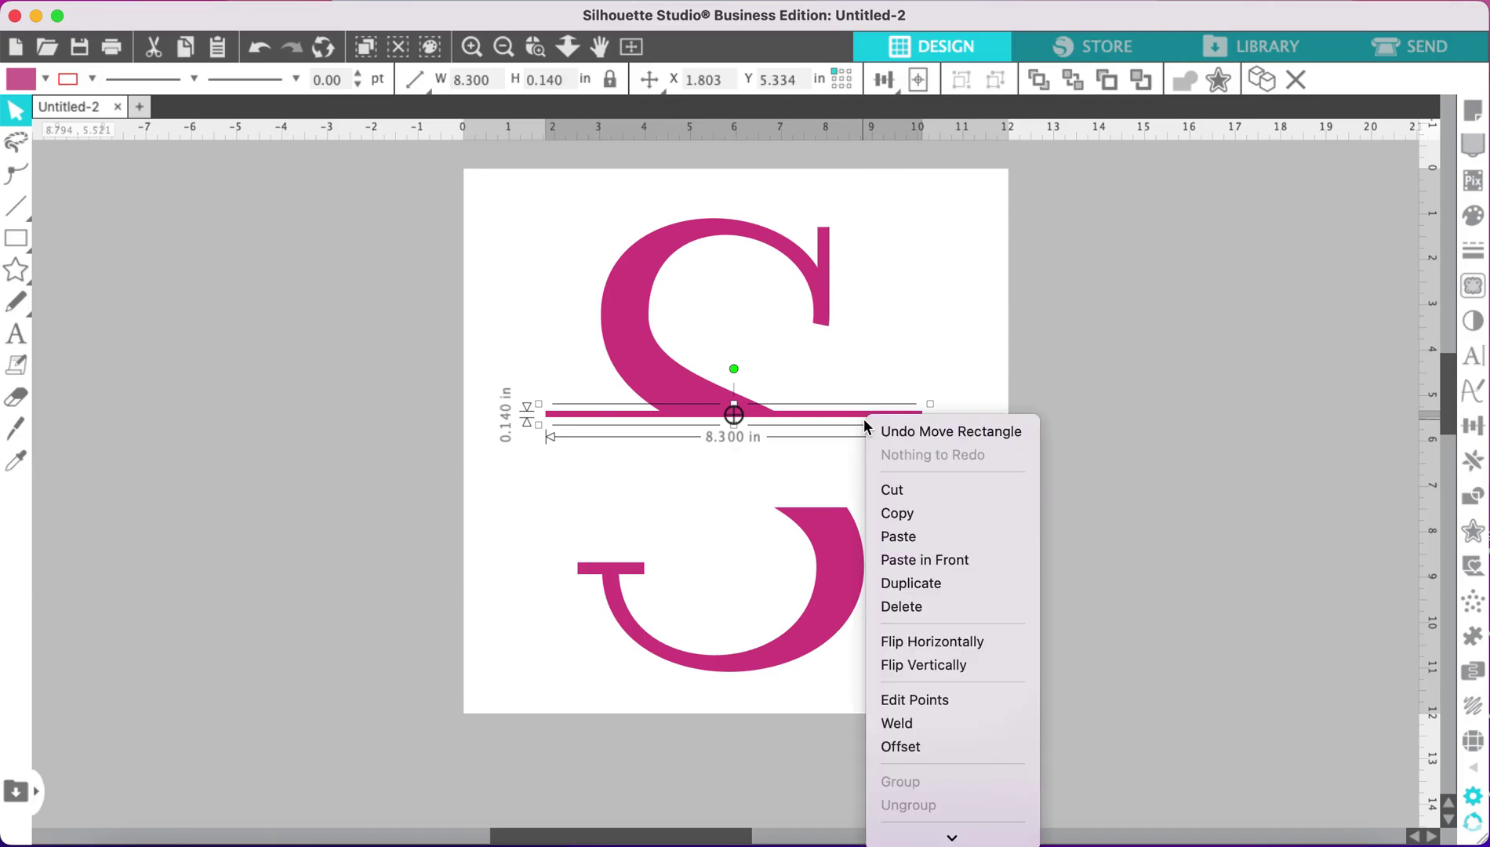
left_click(952, 513)
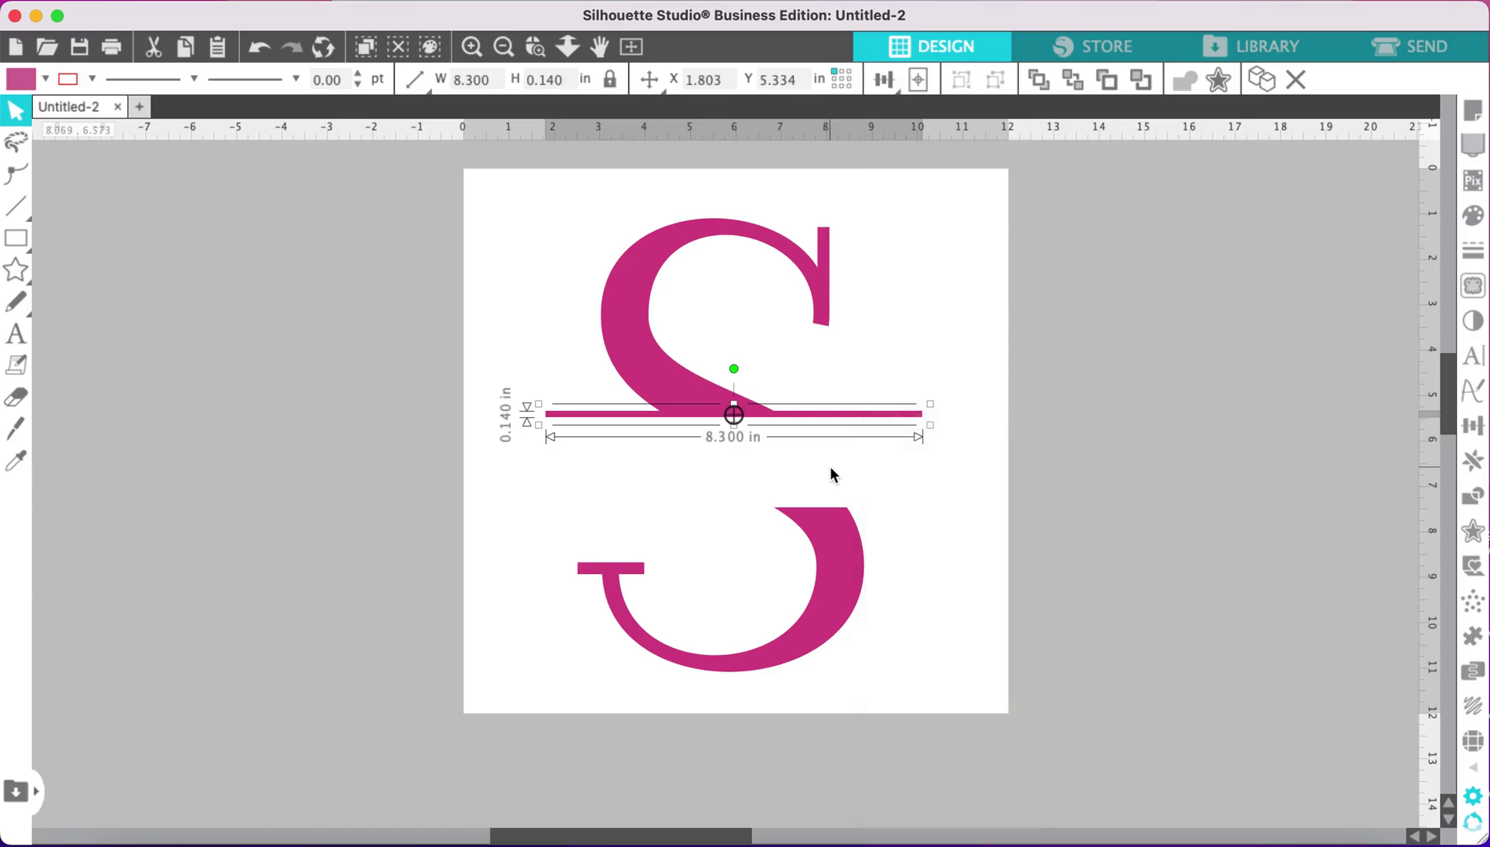
left_click(829, 466)
right_click(831, 466)
Step: Paste a copy of the bar along the top edge of the lower S half, then select both bars
left_click(903, 572)
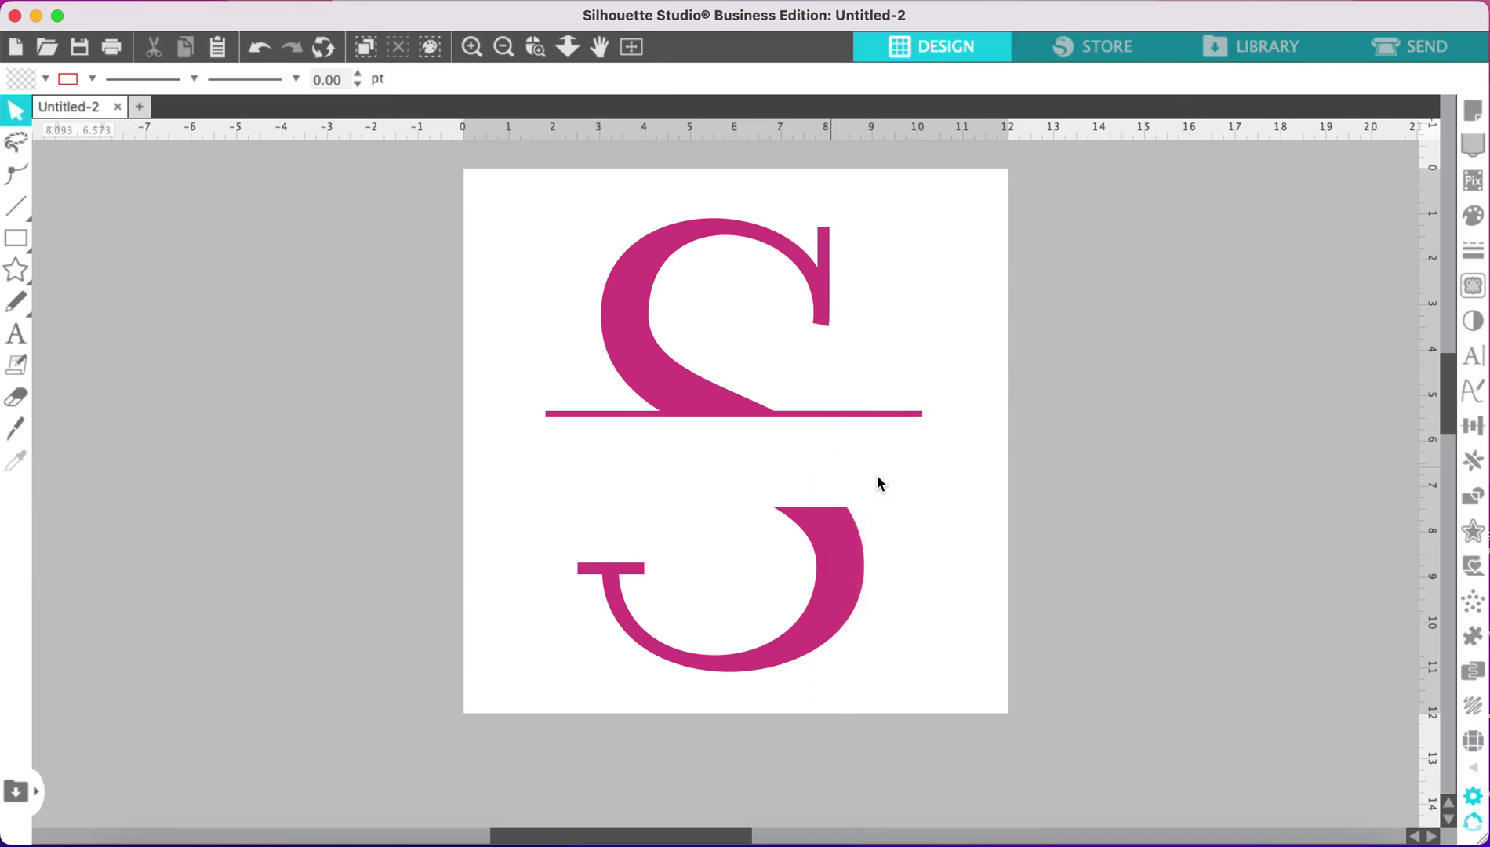
left_click_drag(858, 472, 825, 508)
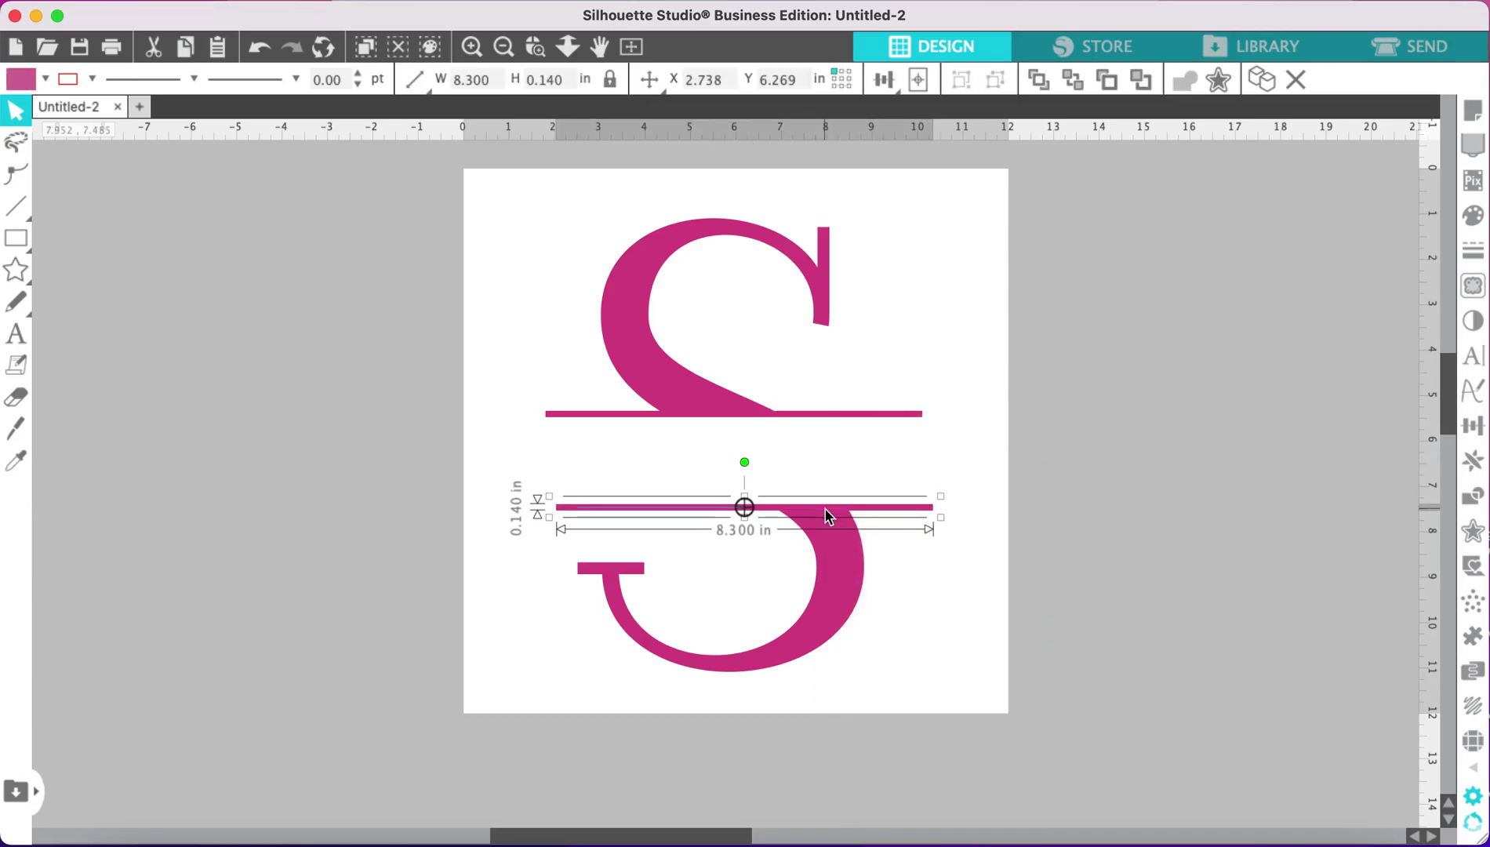
left_click(1060, 542)
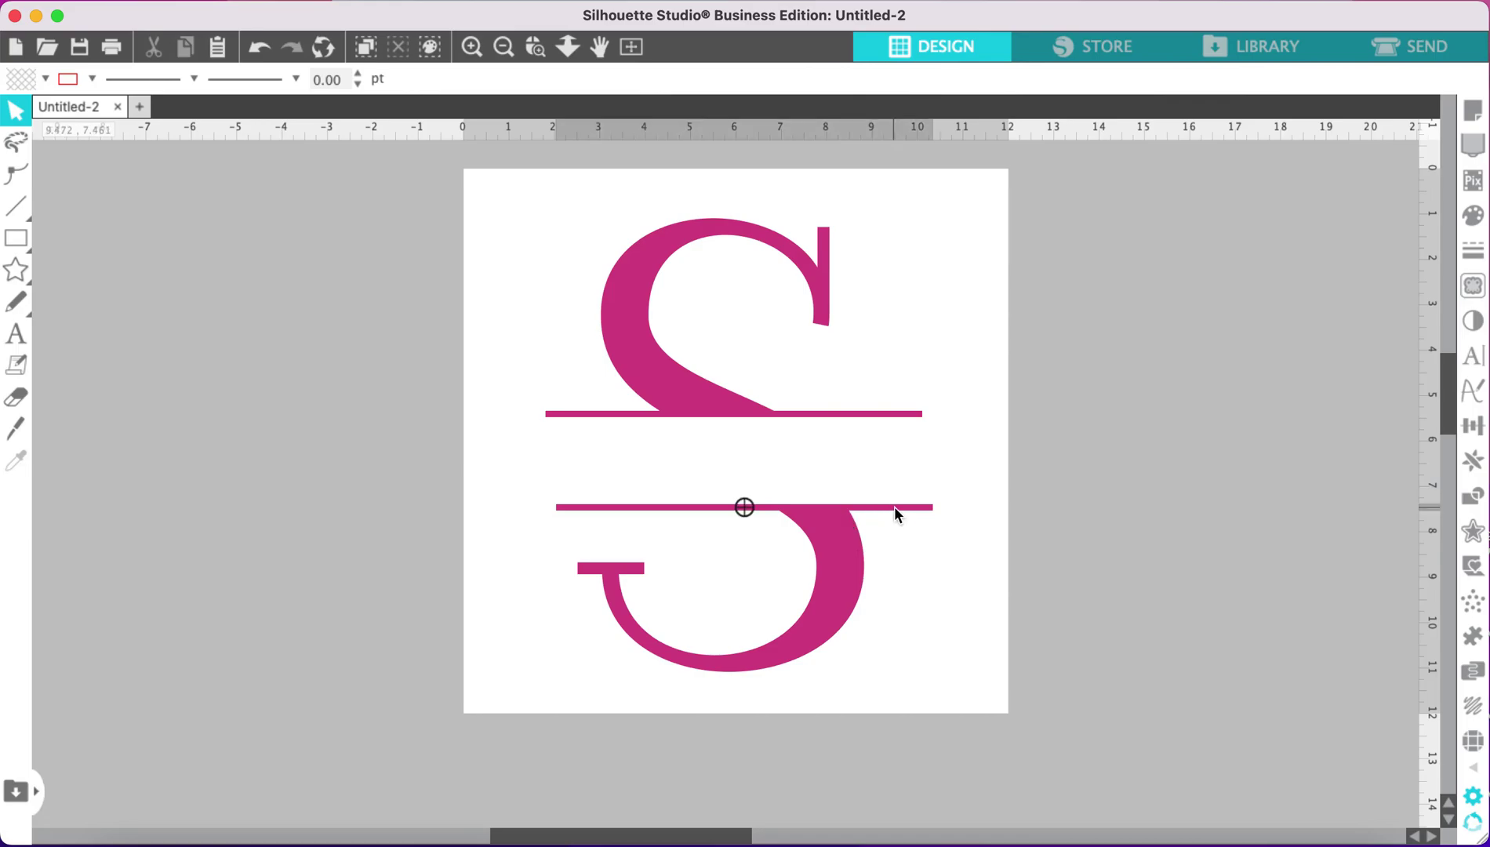
left_click(852, 567)
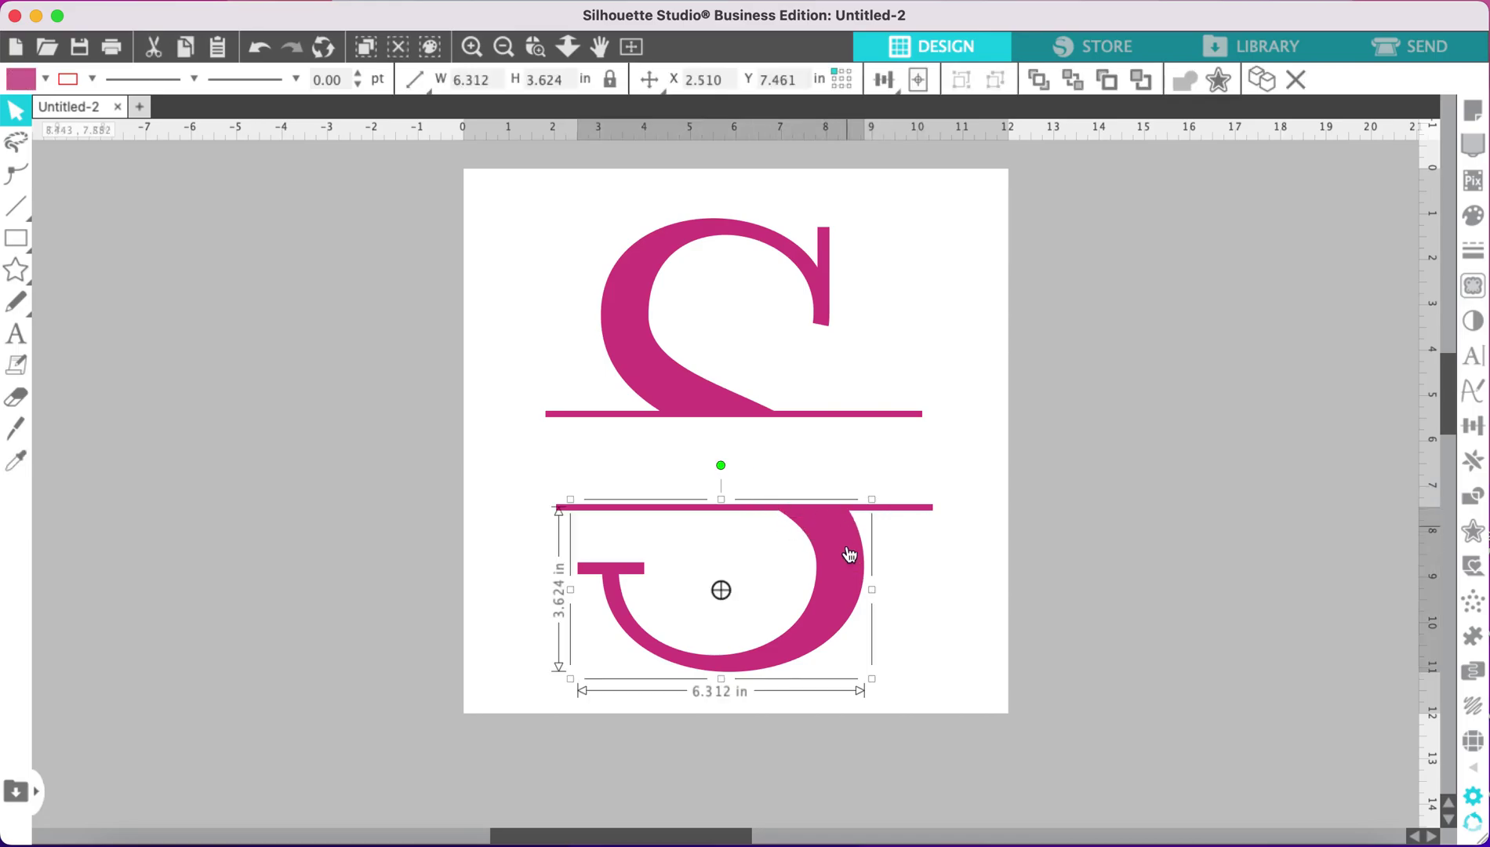
left_click(922, 621)
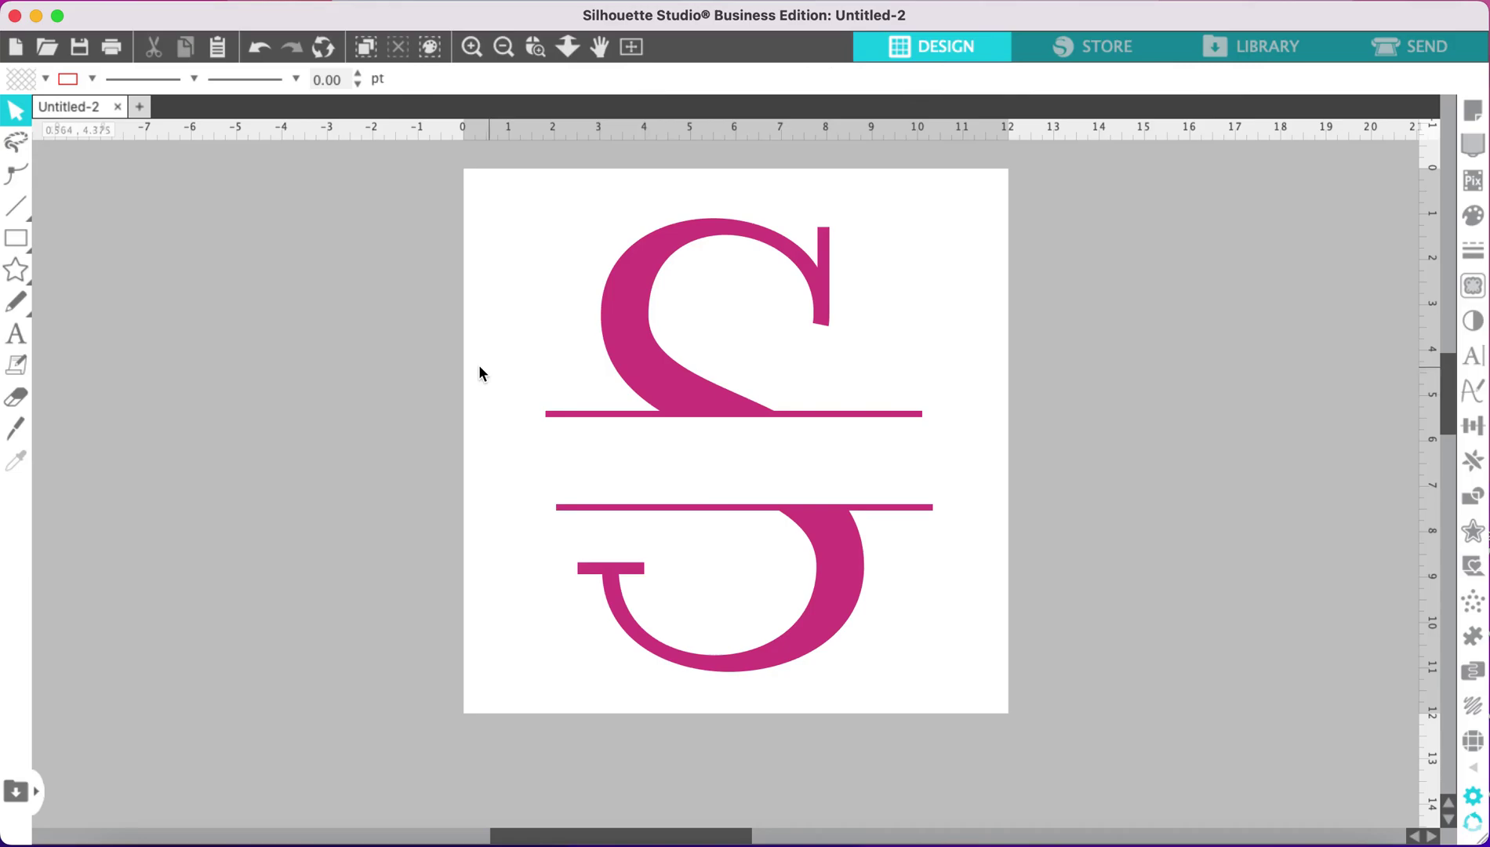
left_click_drag(510, 388, 572, 516)
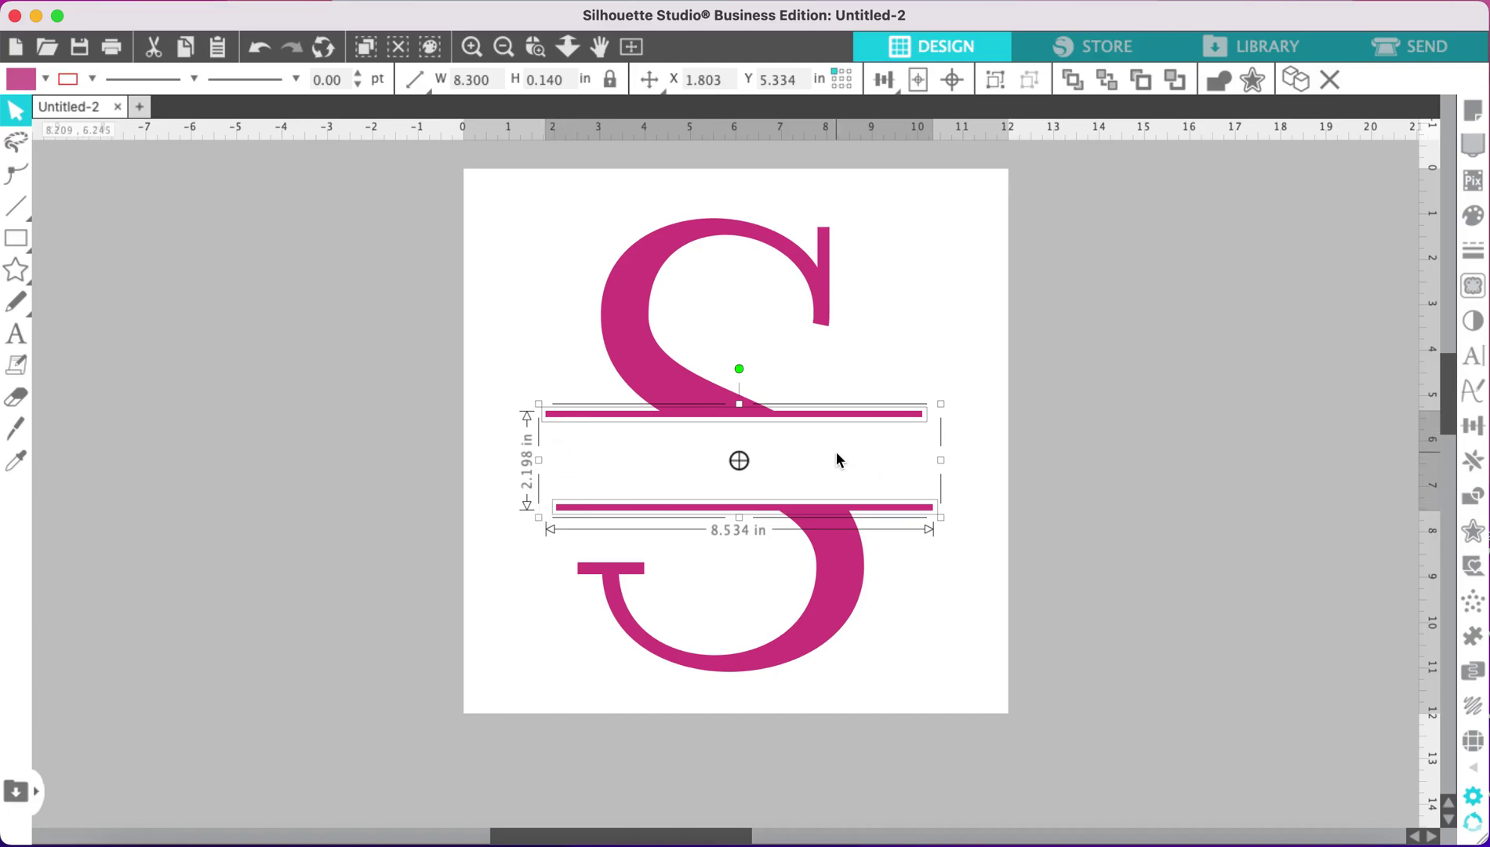
Step: Align the lower bar to the left edge of the upper bar
left_click(1473, 426)
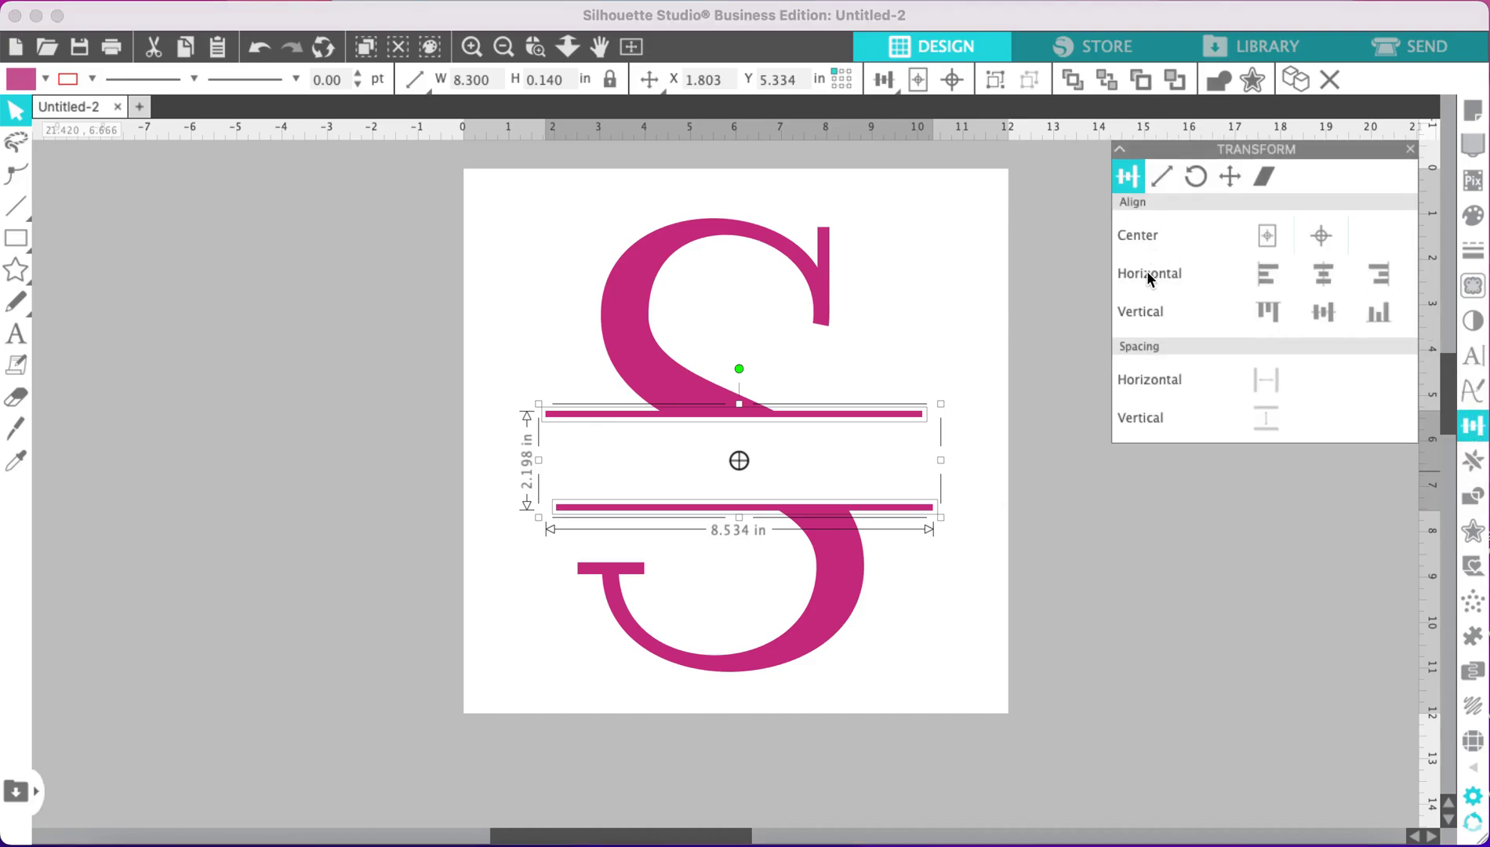
left_click(1270, 276)
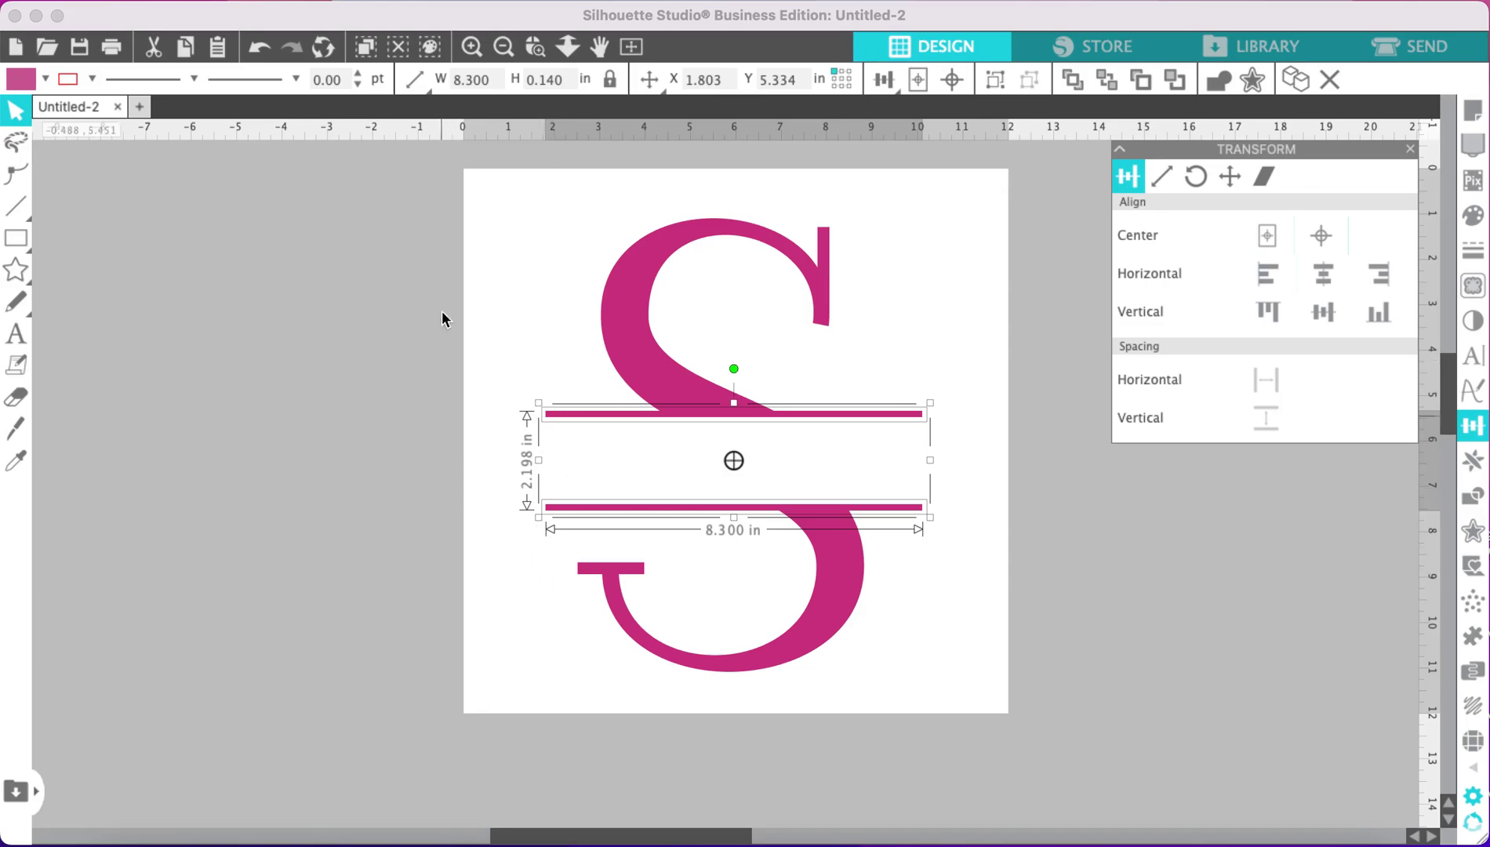
left_click(522, 342)
Step: Weld the upper S half to its bar, then the lower half to its bar
left_click_drag(451, 174, 768, 249)
left_click_drag(891, 349, 958, 441)
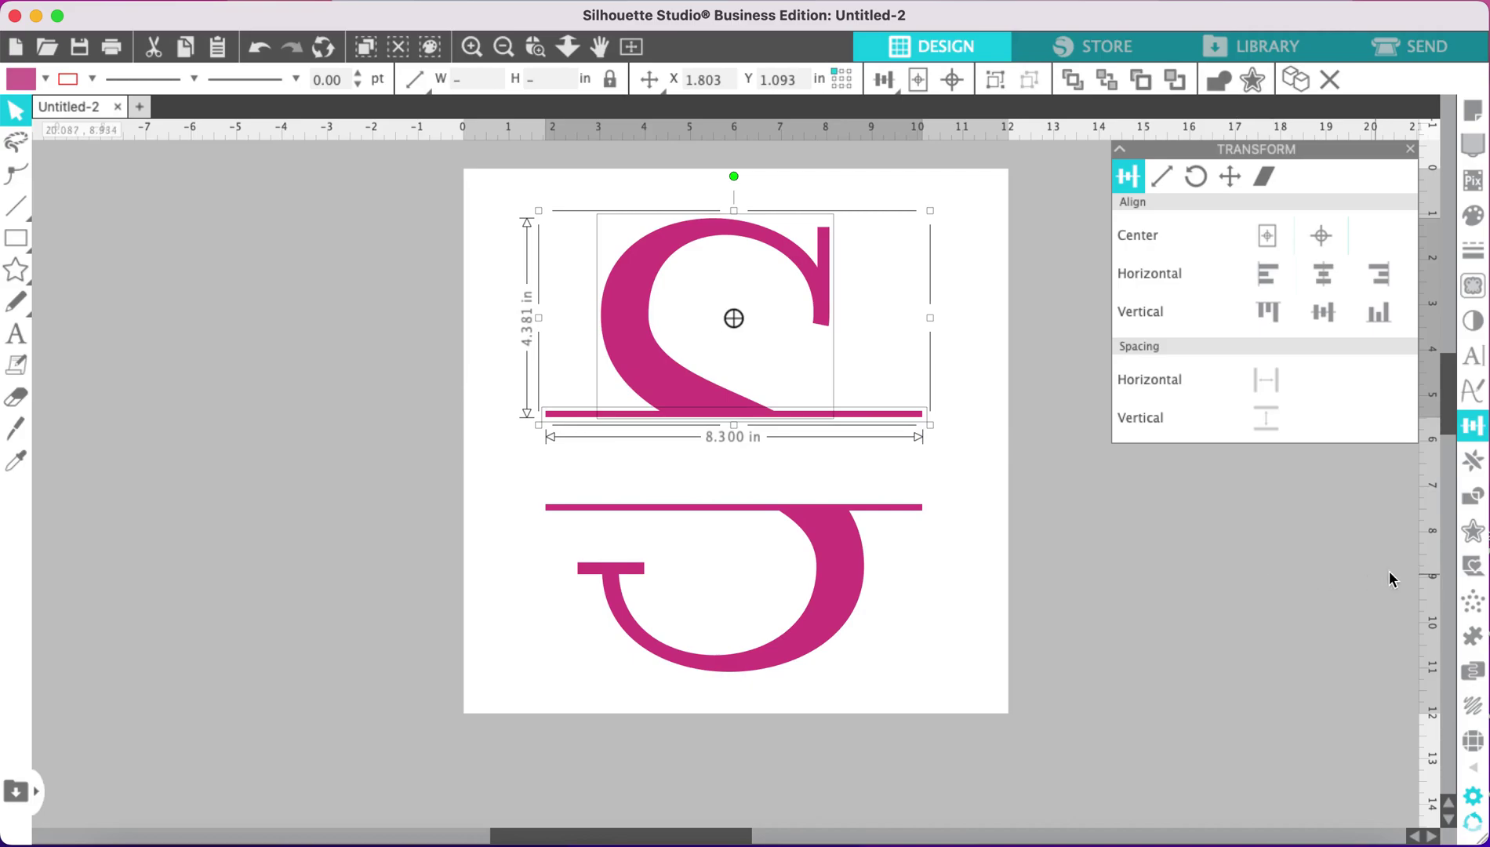
left_click(1473, 499)
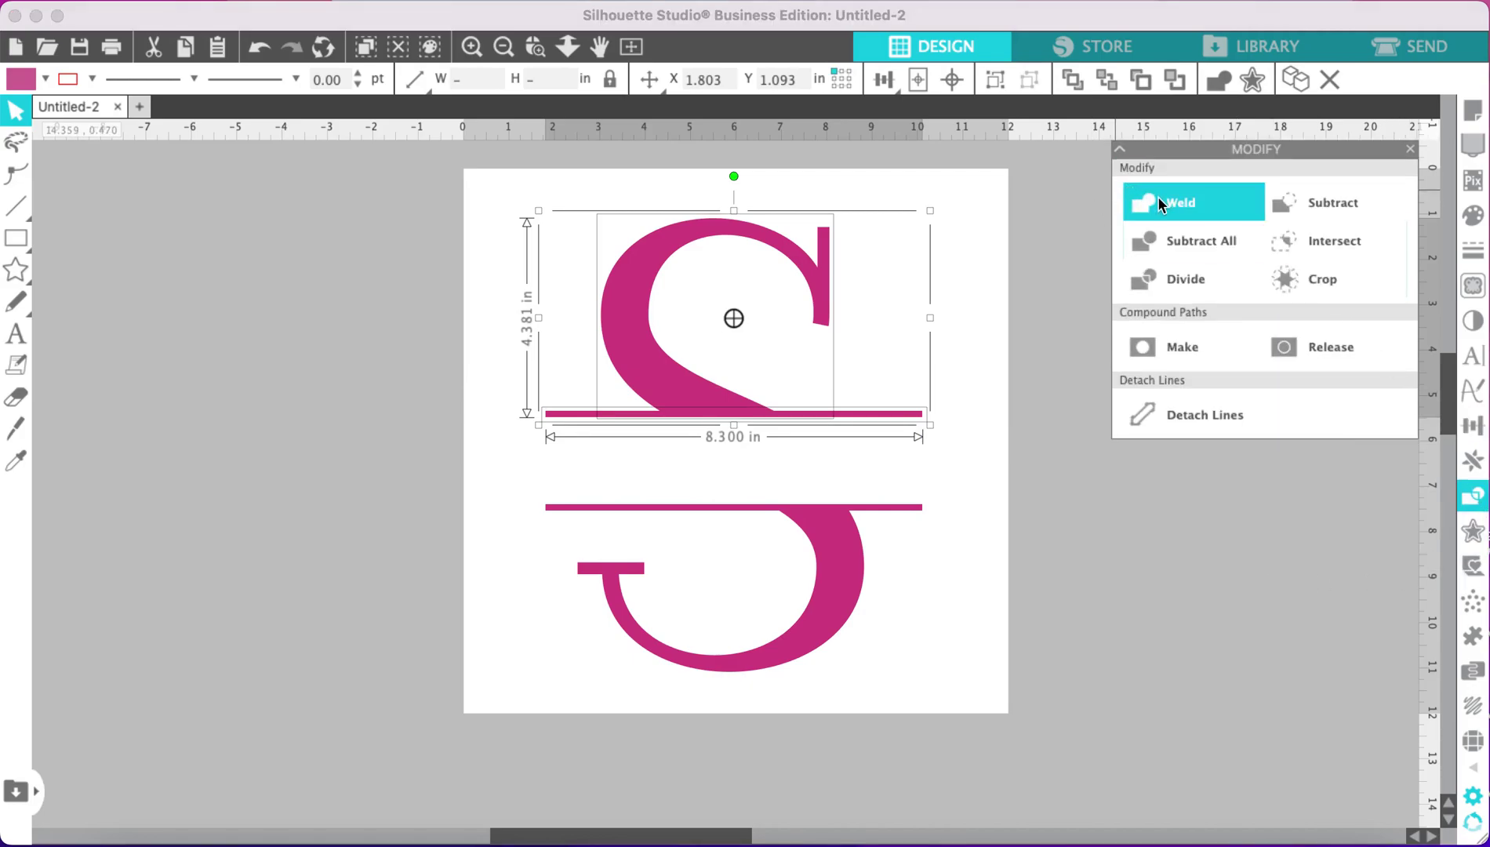
left_click(1161, 204)
left_click_drag(482, 464, 931, 711)
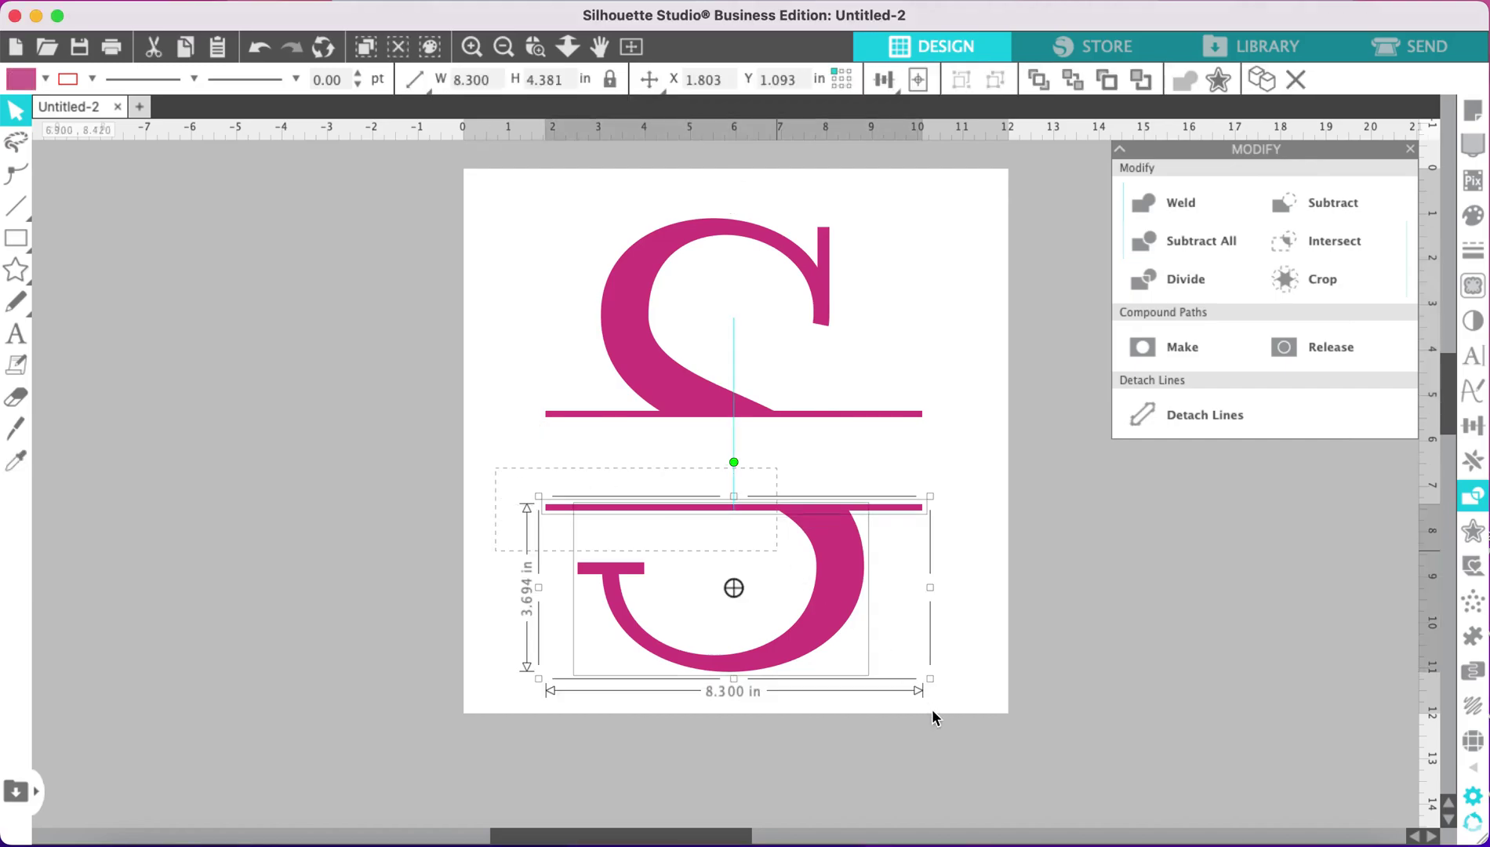
left_click(1158, 204)
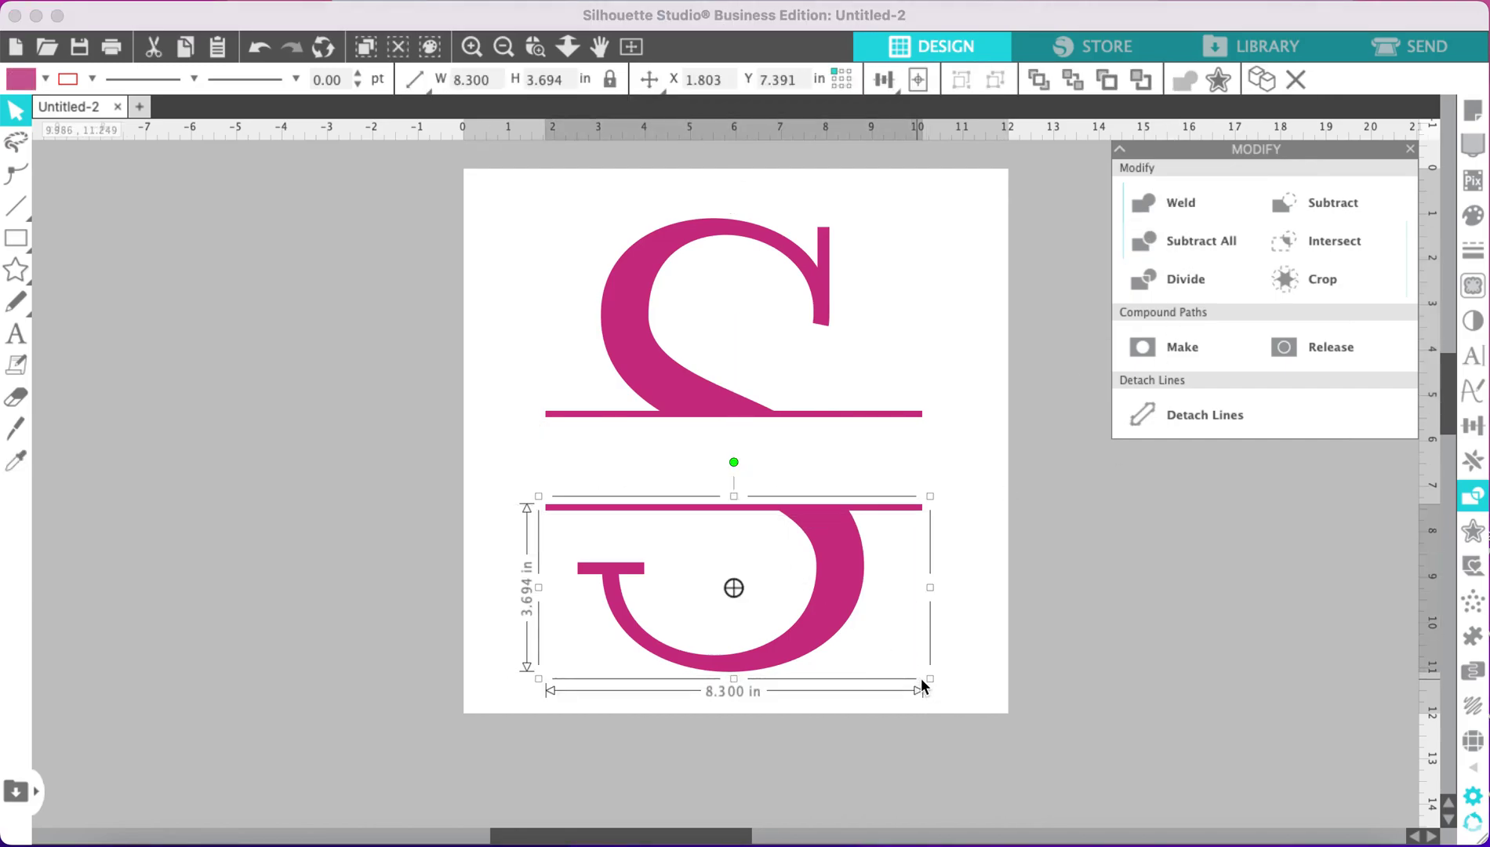
left_click(1024, 682)
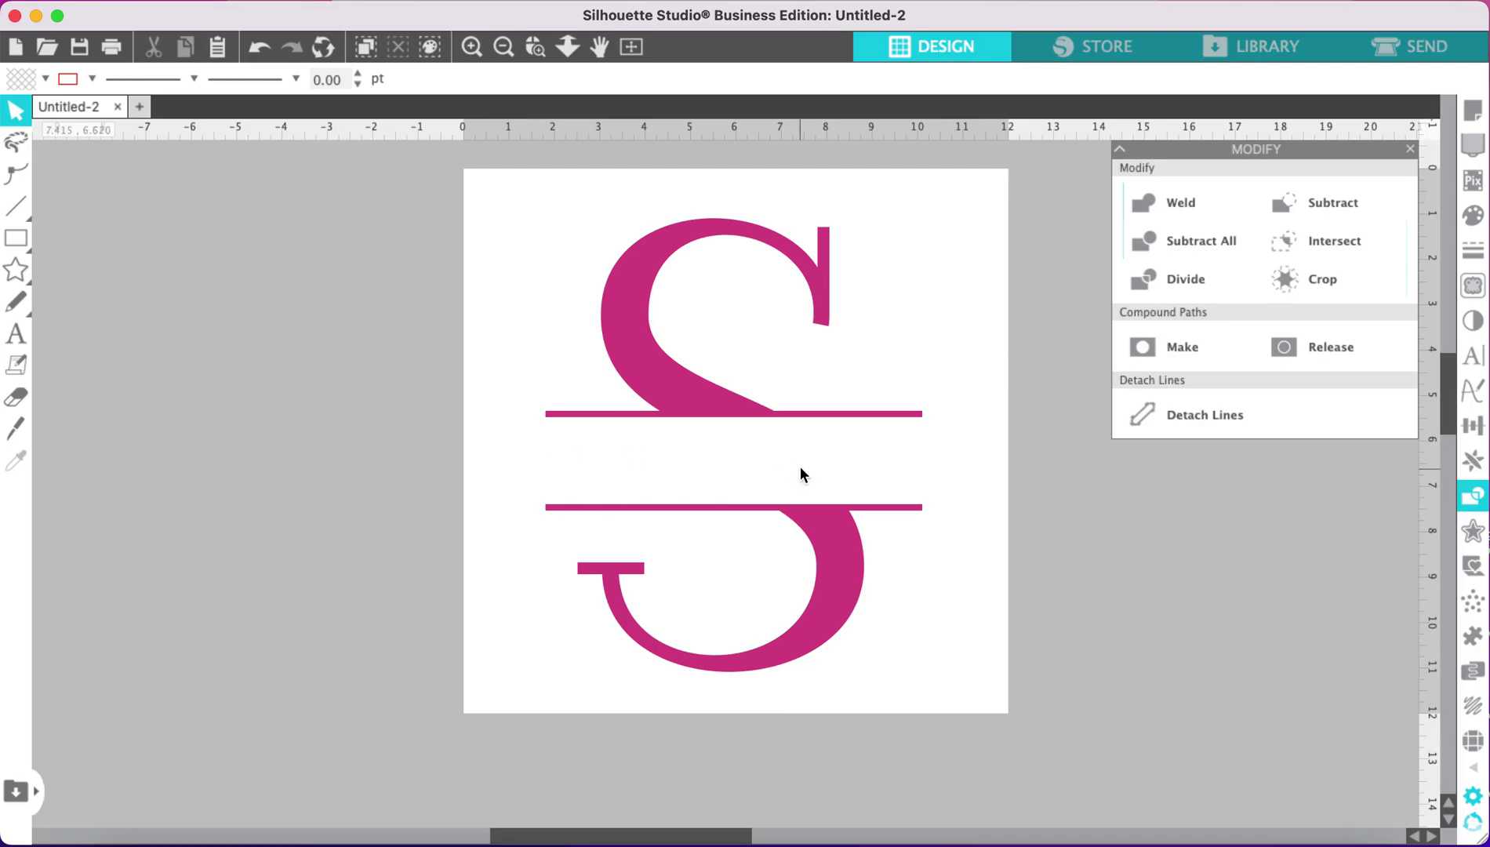
Step: Type a name as text between the bars, enlarge it and nudge it into the gap
left_click(17, 334)
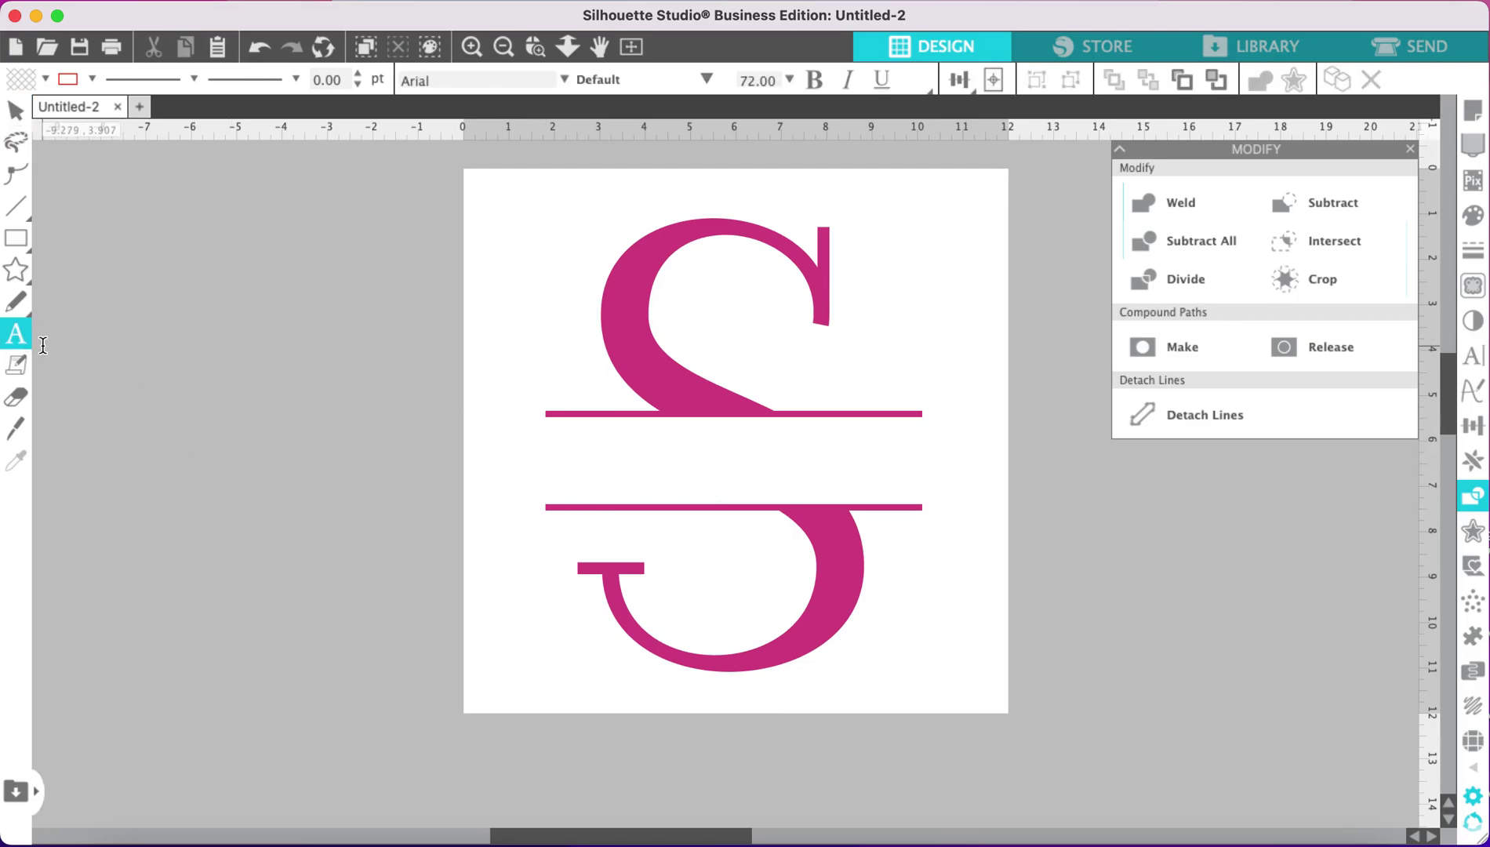
left_click(604, 468)
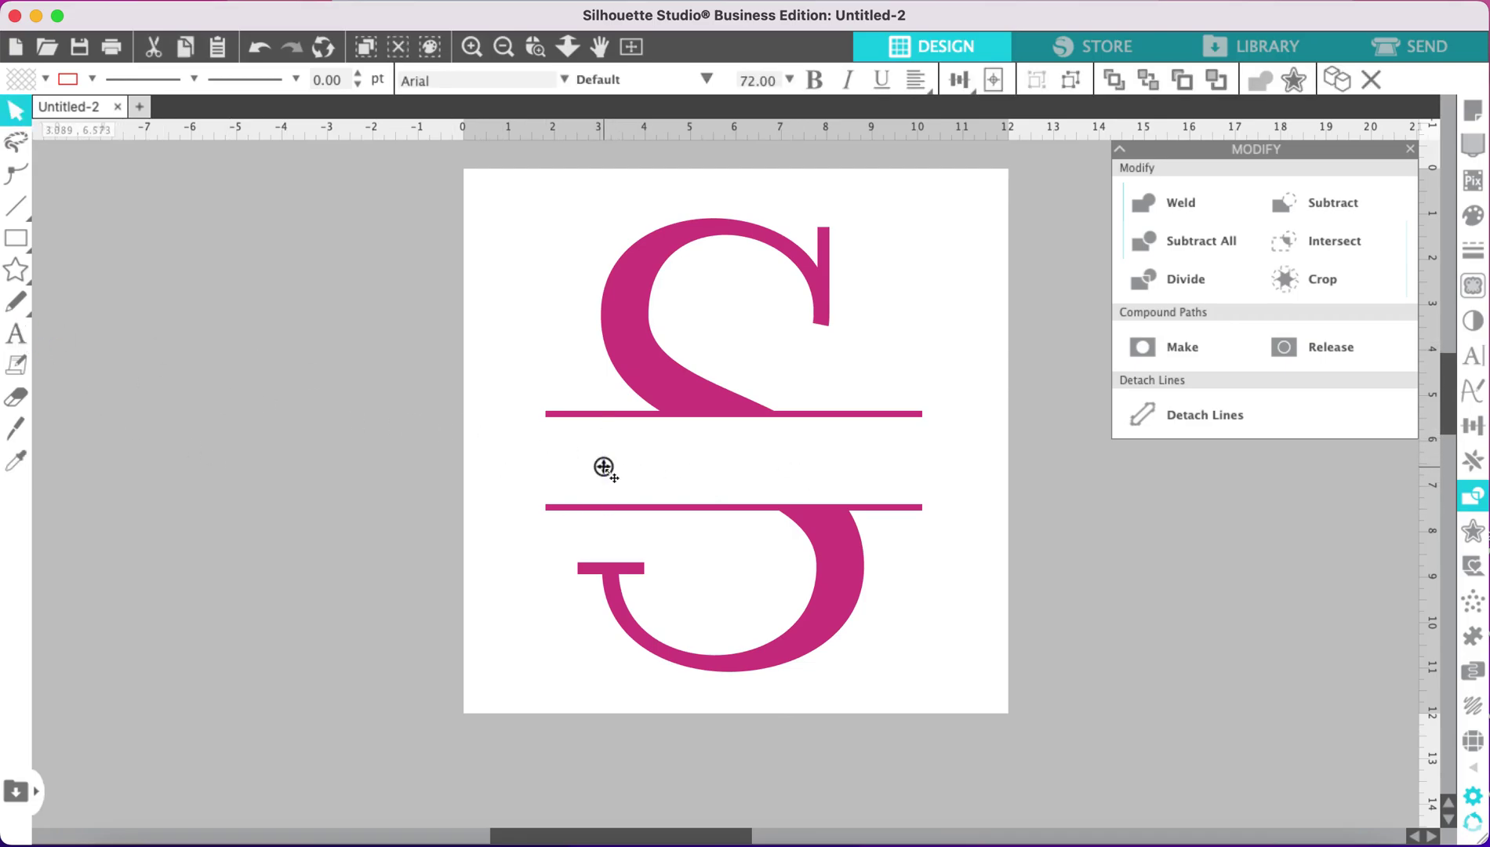
type("Sadi")
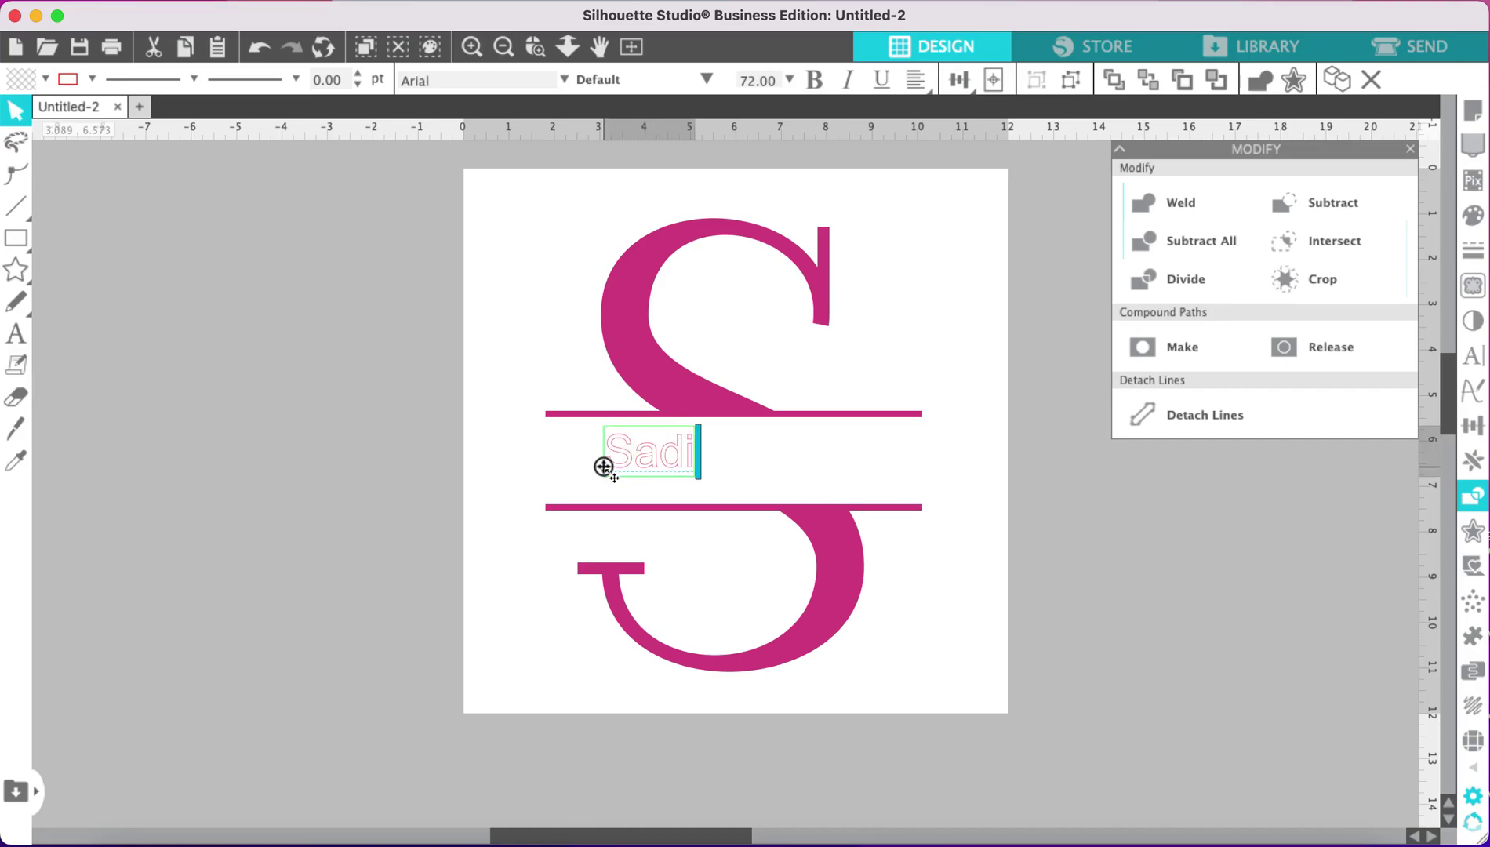
type("e")
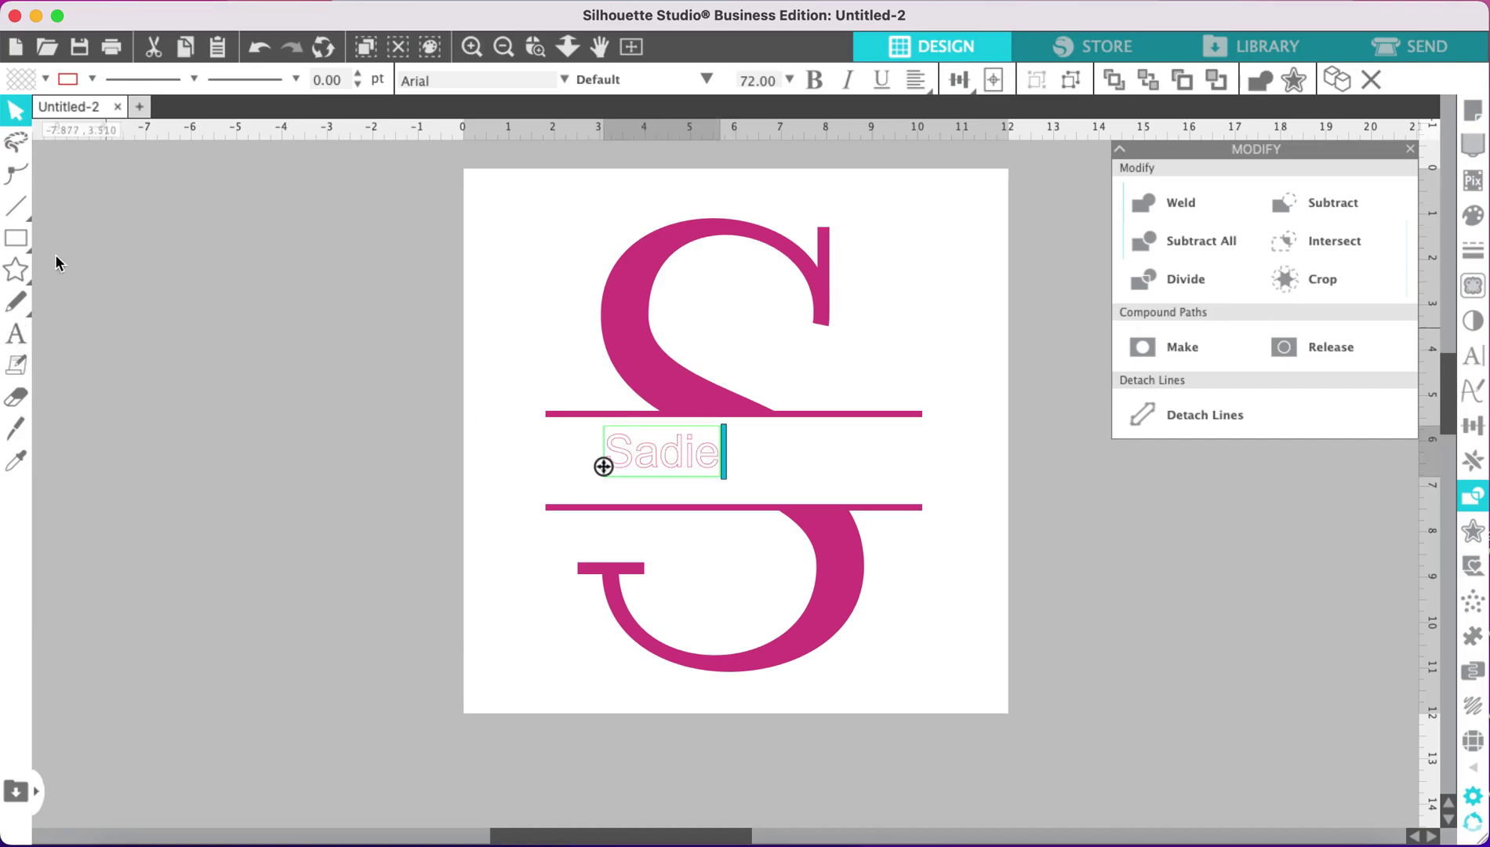
left_click(706, 475)
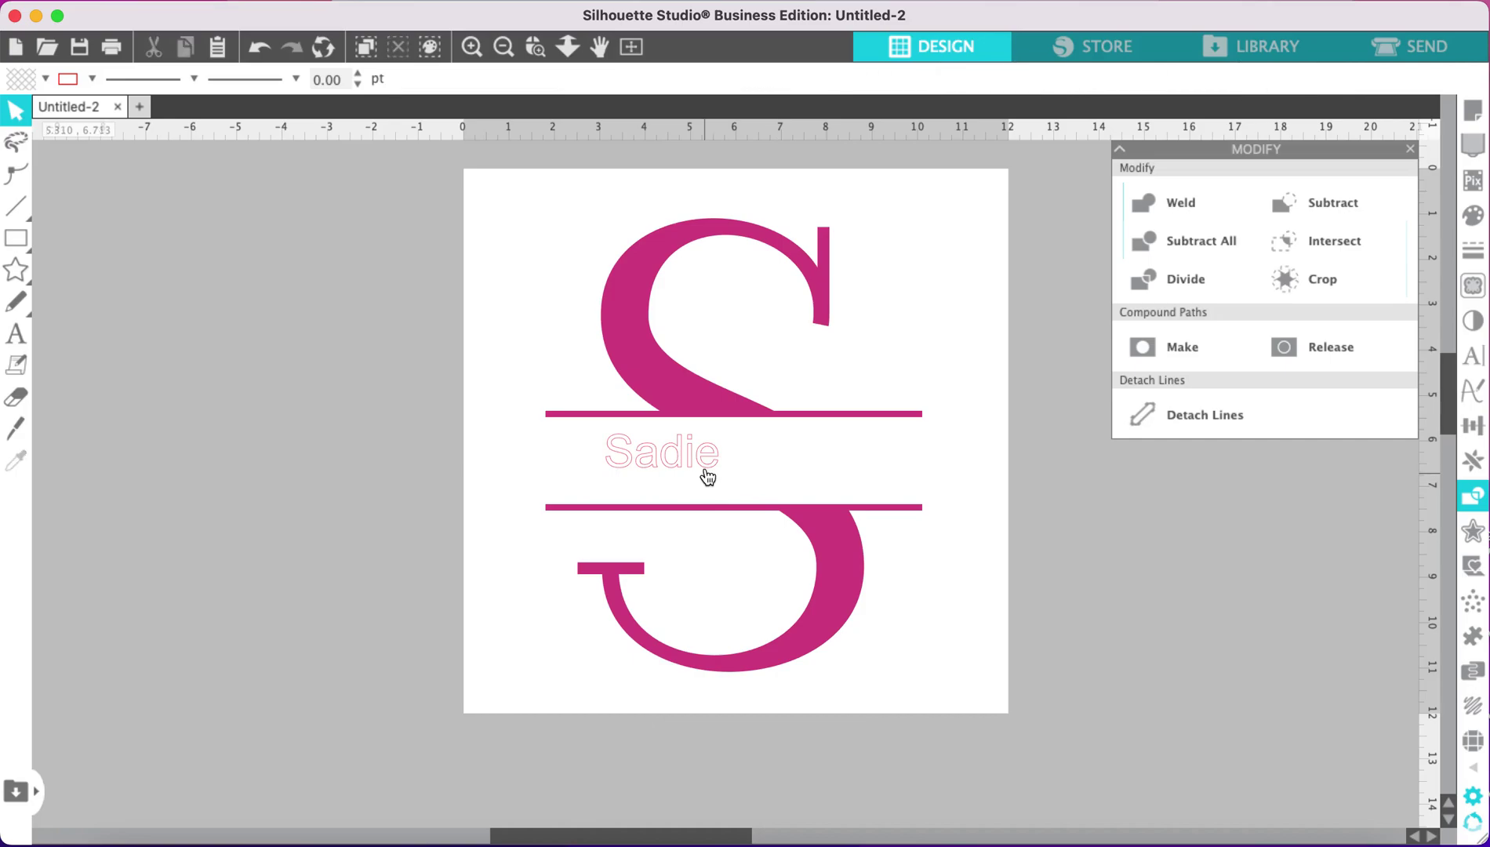
left_click_drag(739, 492, 877, 512)
left_click_drag(779, 455, 775, 464)
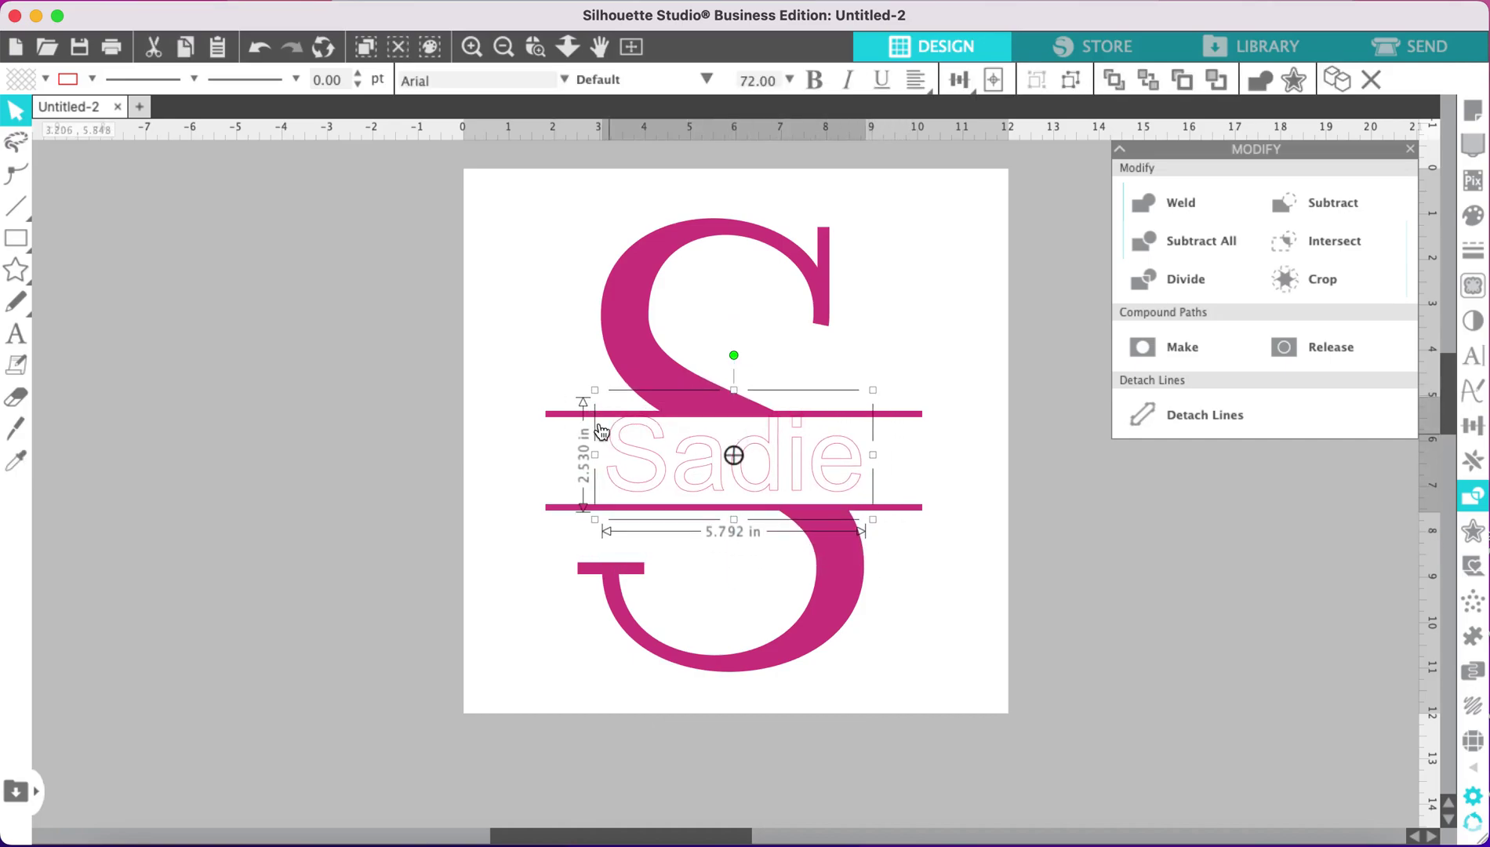
Step: Set the name's font to AGNopeNotToday and stretch it wider to fill the gap
left_click(564, 81)
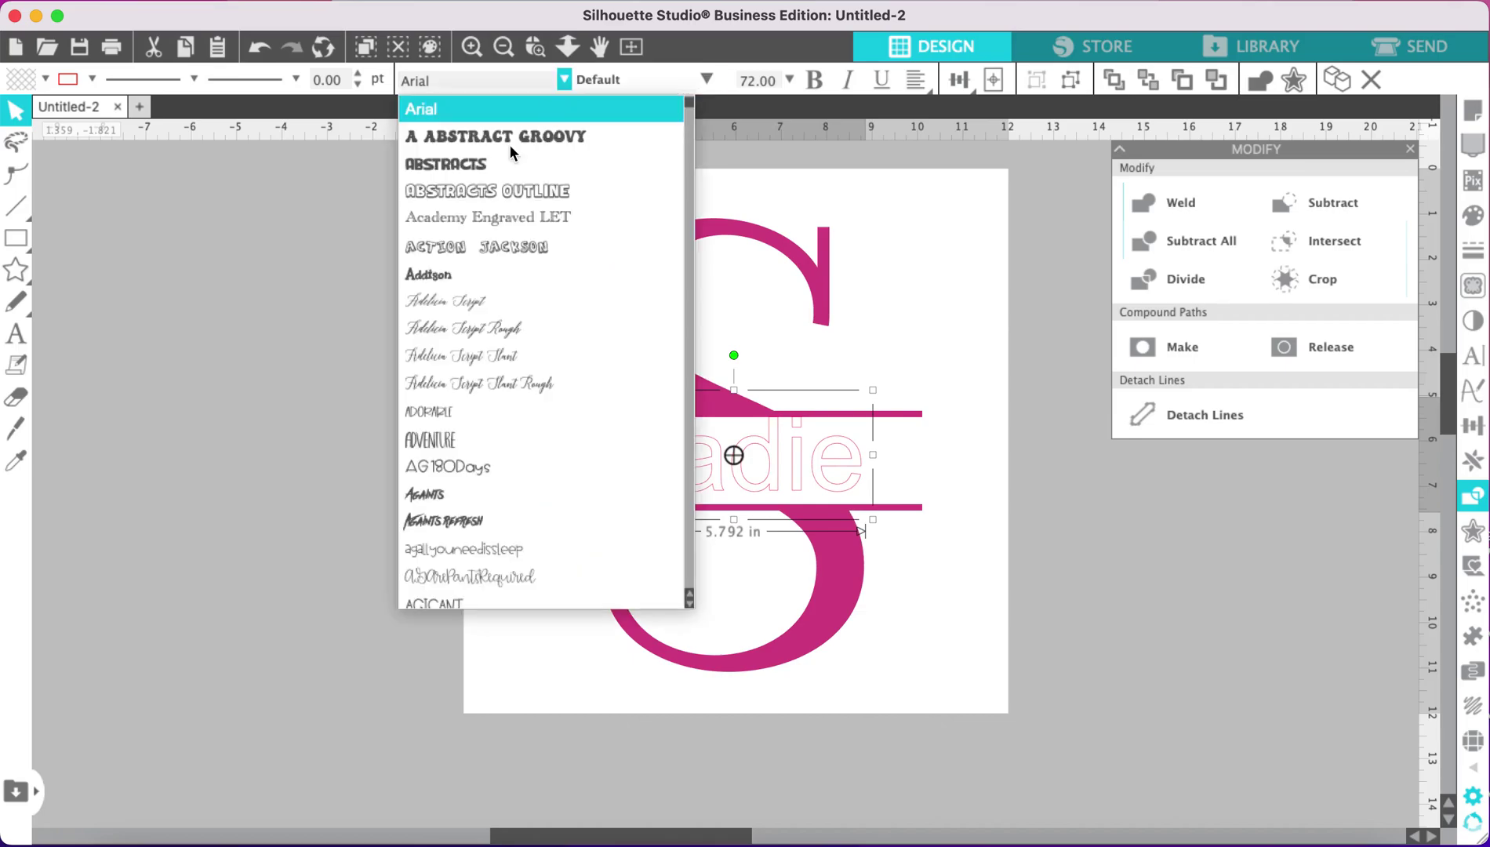
scroll(527, 329, "down", 8)
scroll(527, 350, "down", 3)
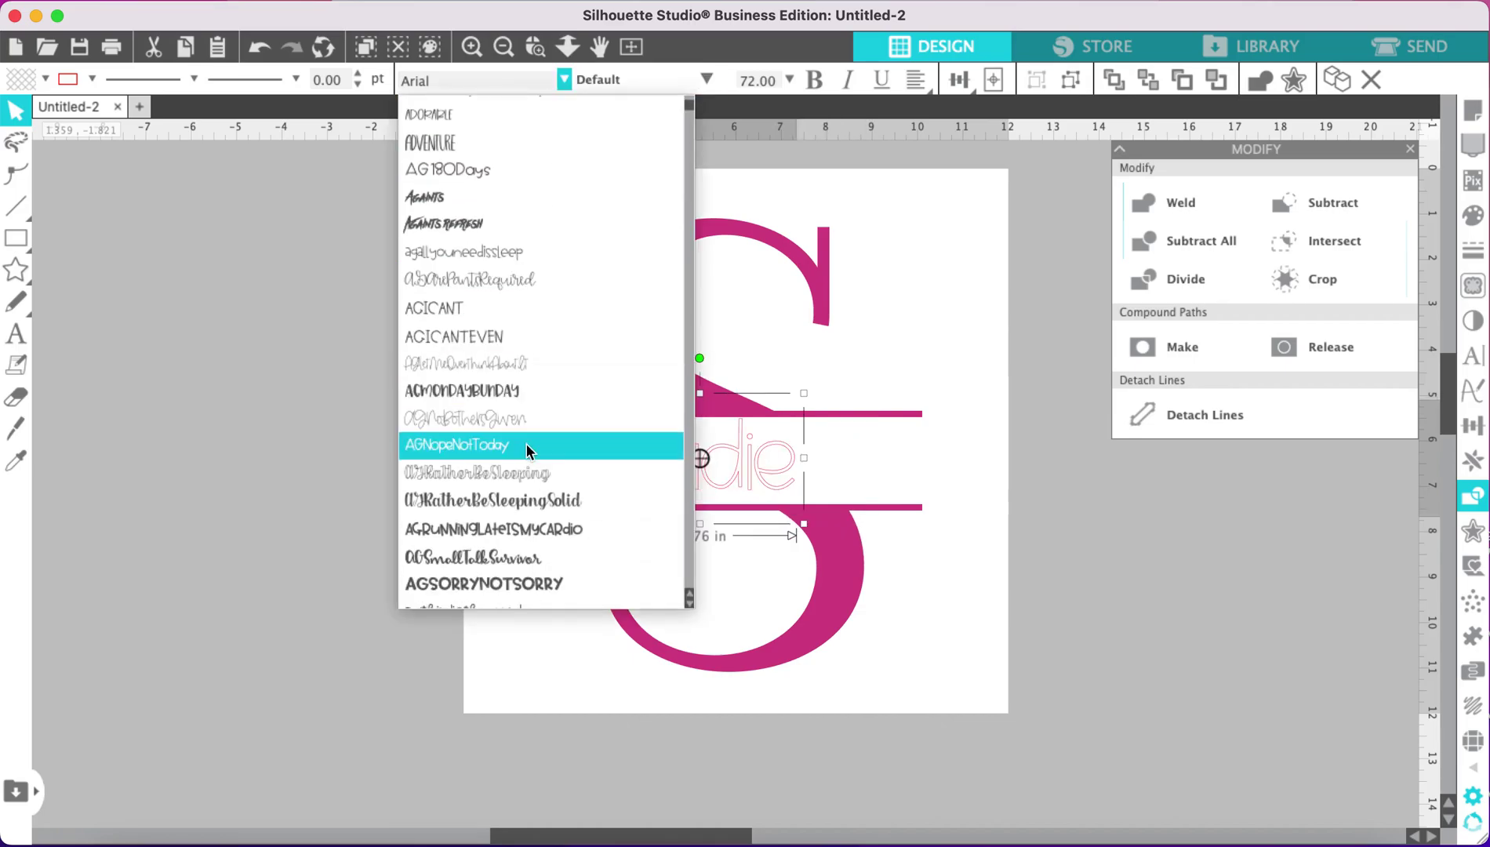
left_click(526, 444)
left_click_drag(805, 463, 904, 459)
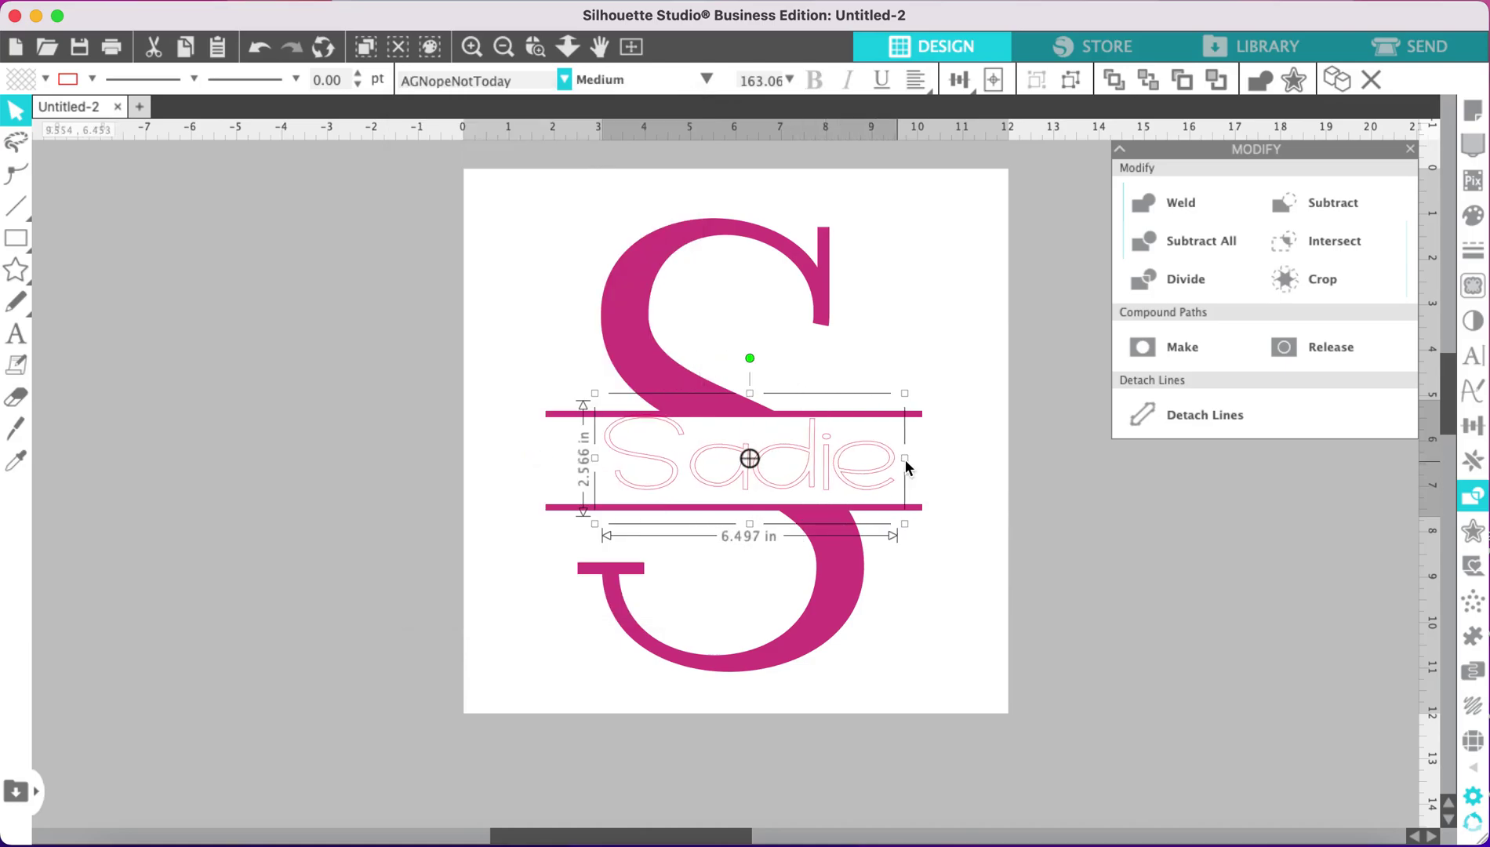
left_click_drag(801, 450, 793, 457)
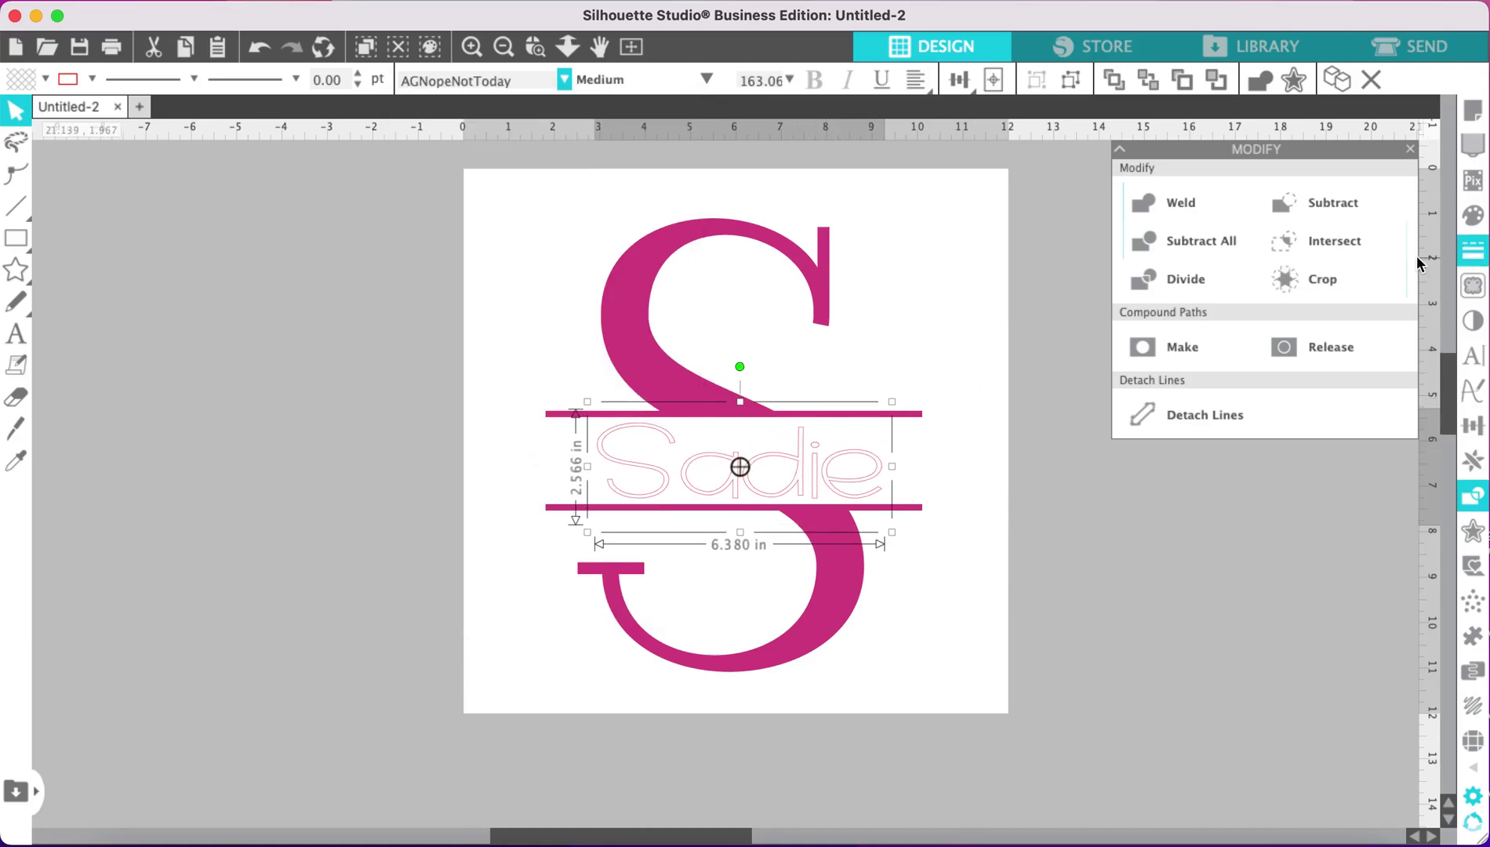
Step: Fill the name text darker magenta and set its line colour to none
left_click(1481, 216)
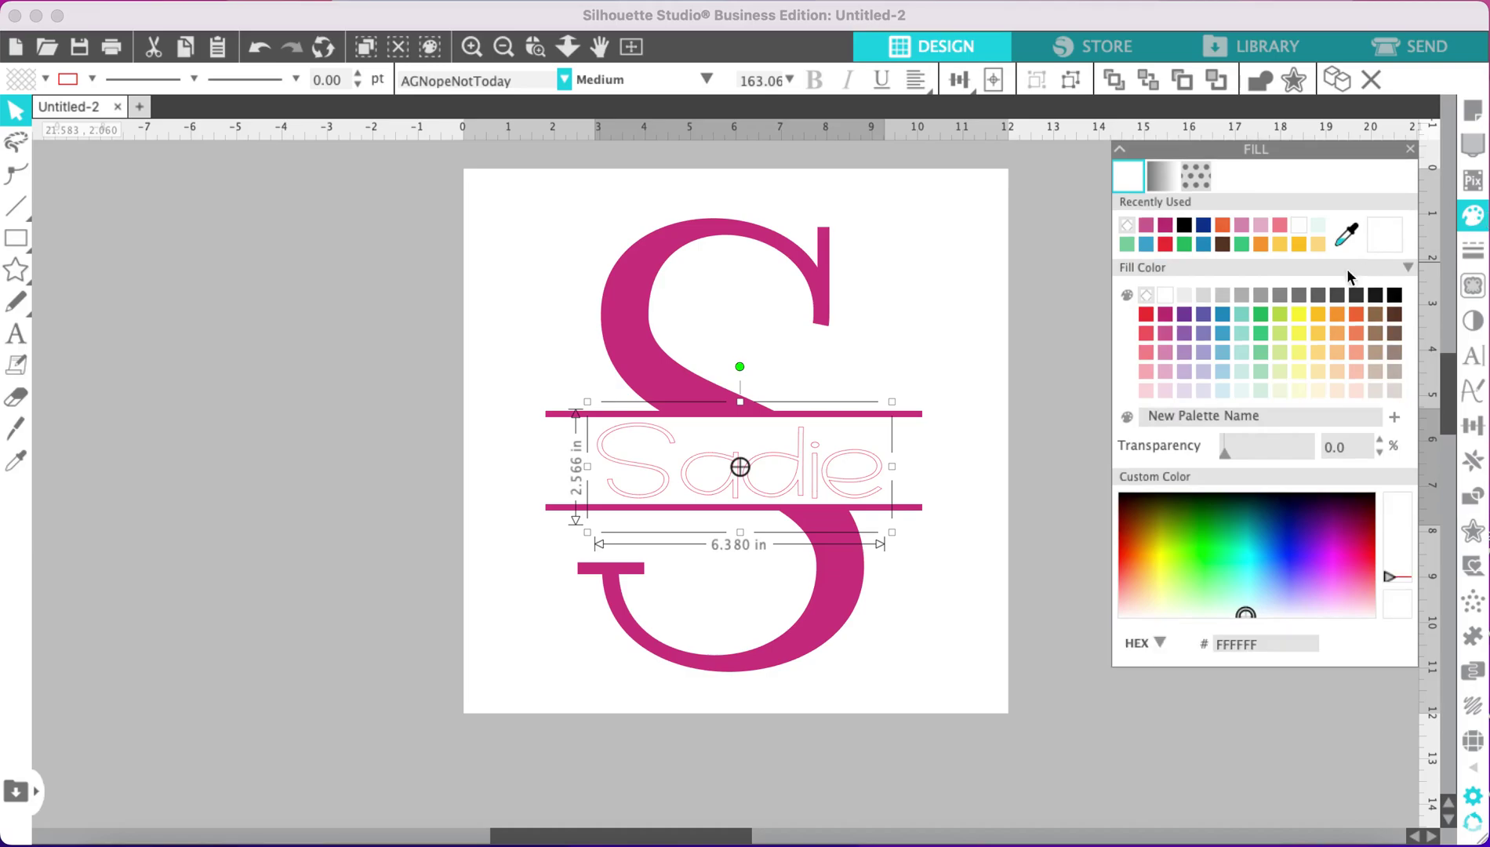
left_click(1145, 227)
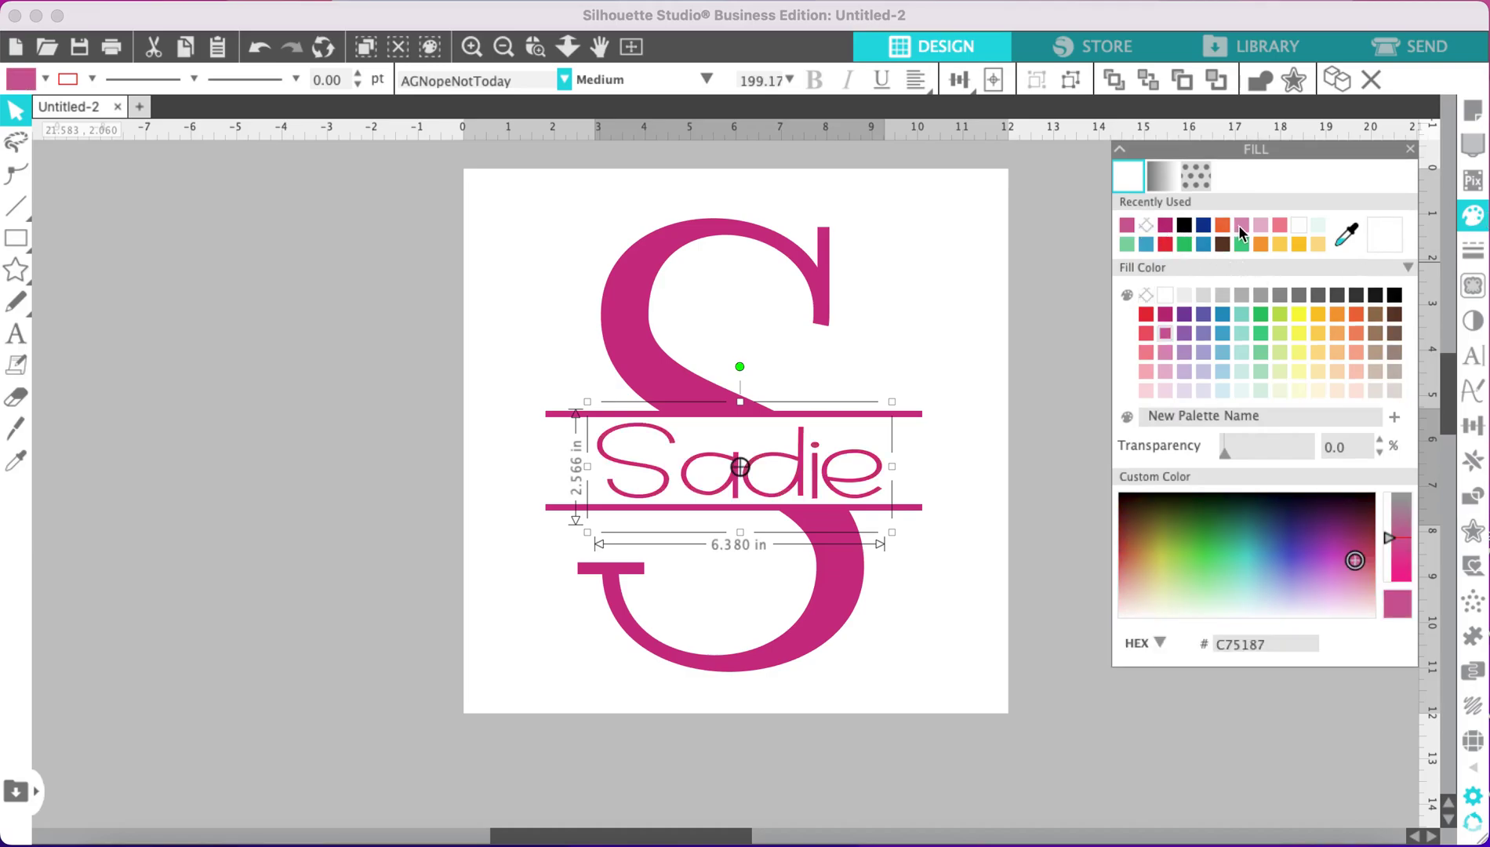
left_click(1171, 226)
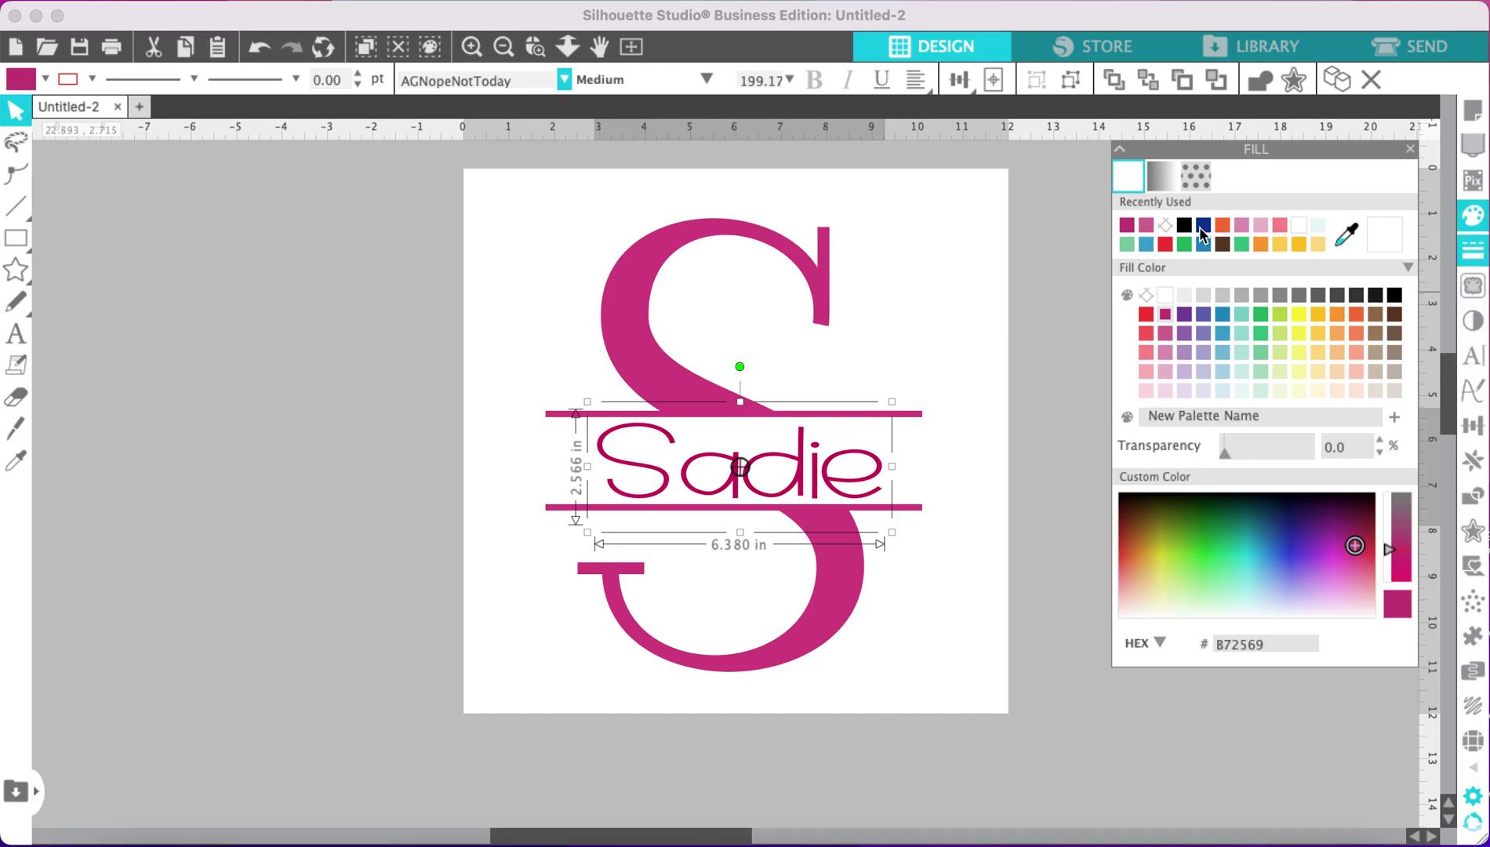
left_click(1473, 250)
left_click(1161, 176)
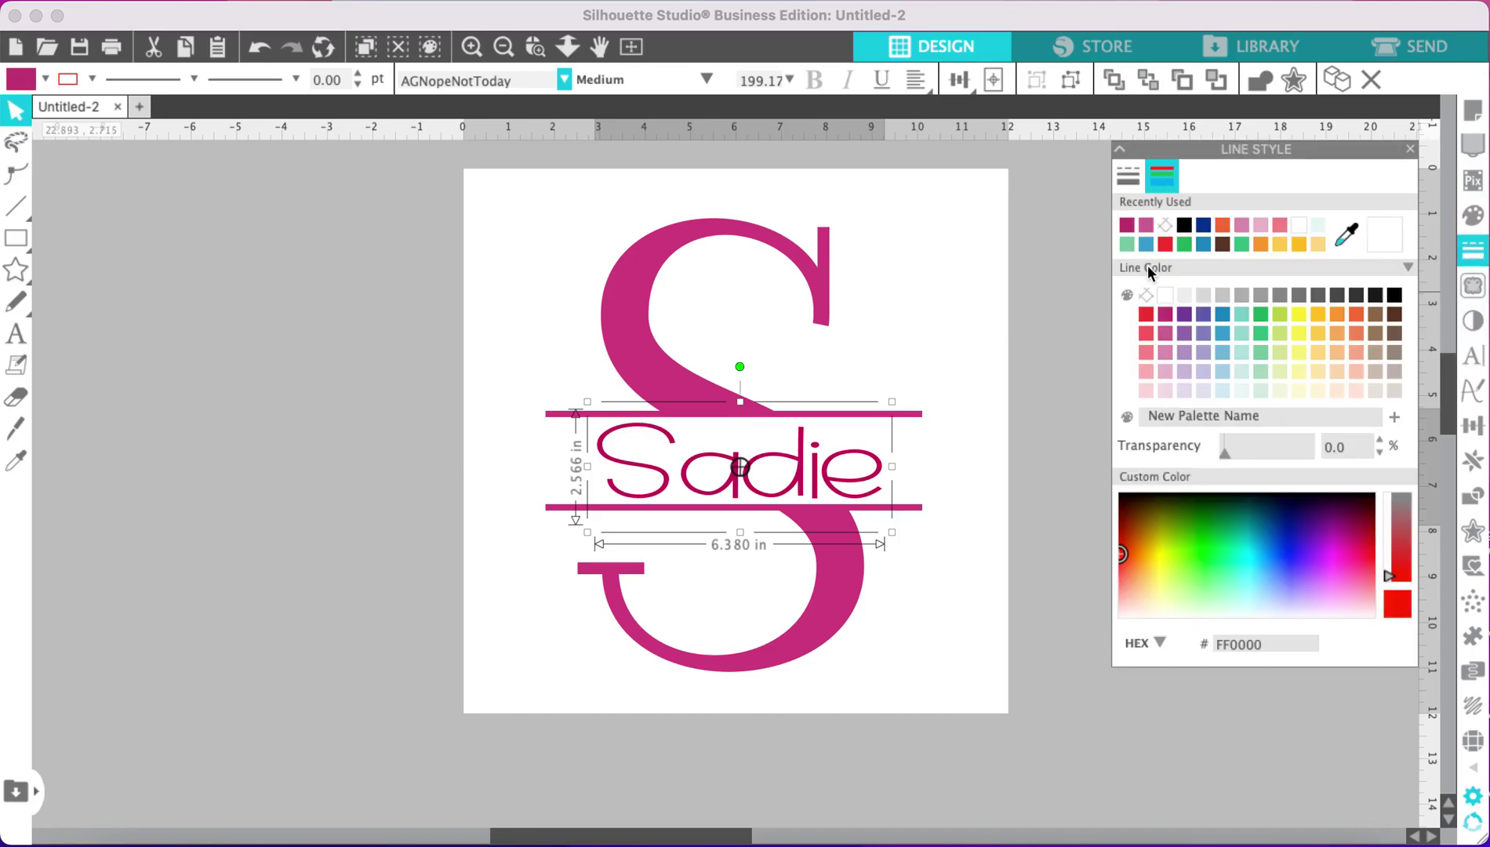
left_click(1166, 227)
left_click(492, 338)
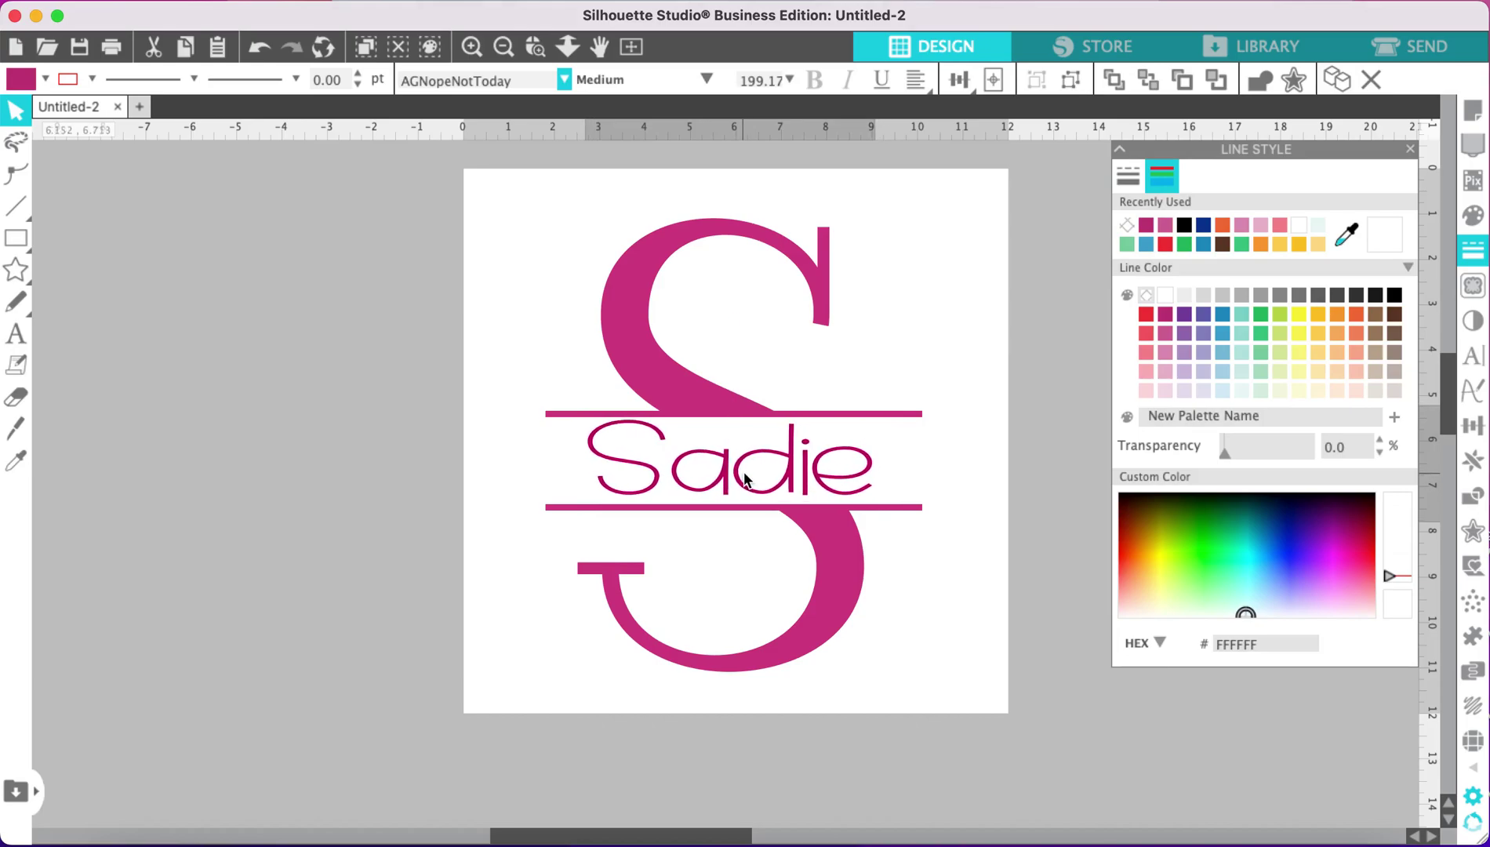
left_click(405, 360)
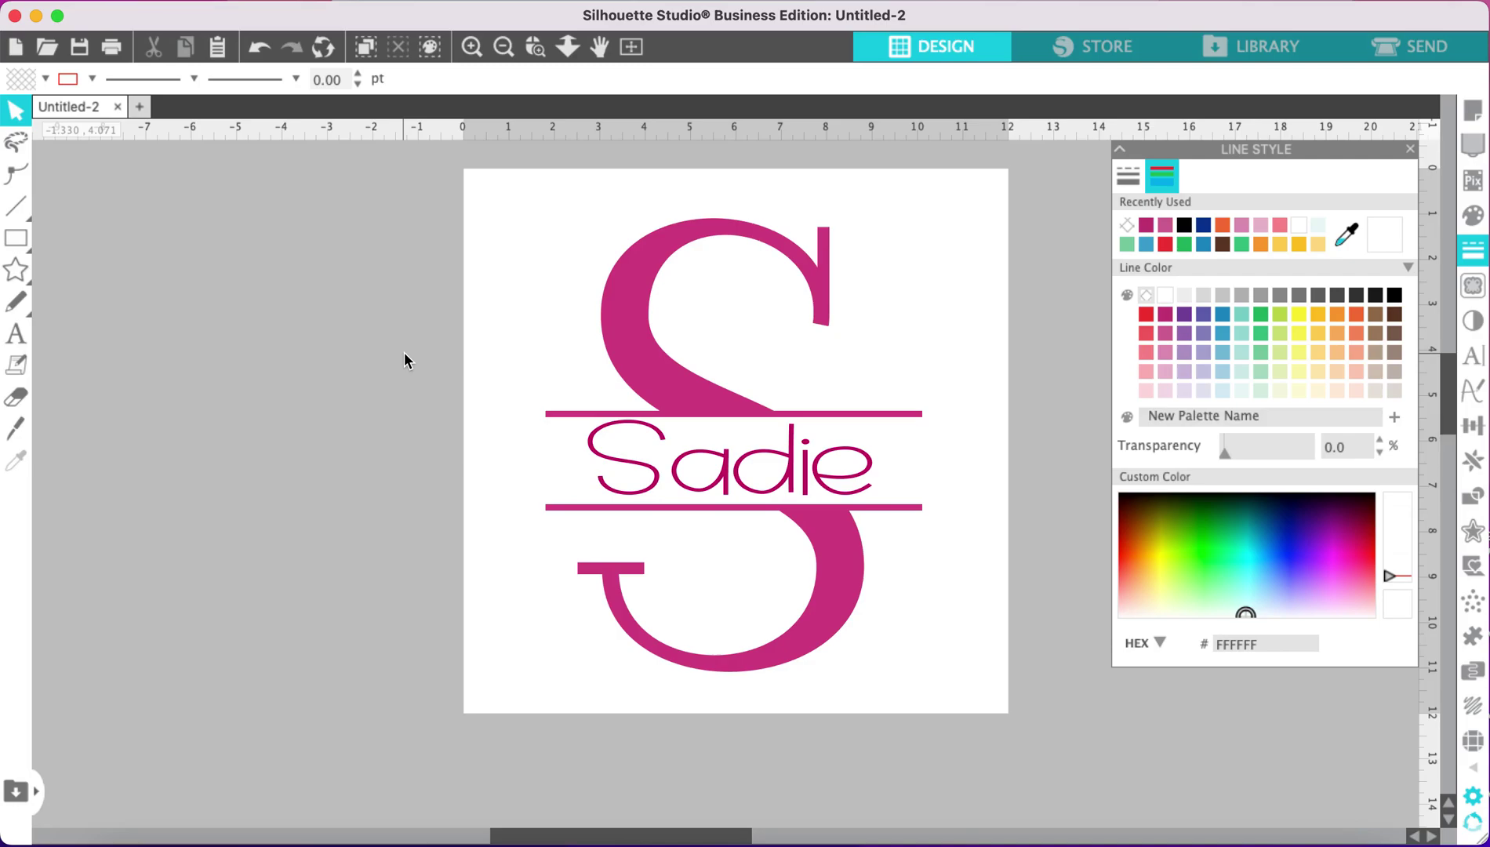
Step: Delete the whole practice split-S monogram and its name, then close the Line Style panel
left_click_drag(532, 206, 946, 751)
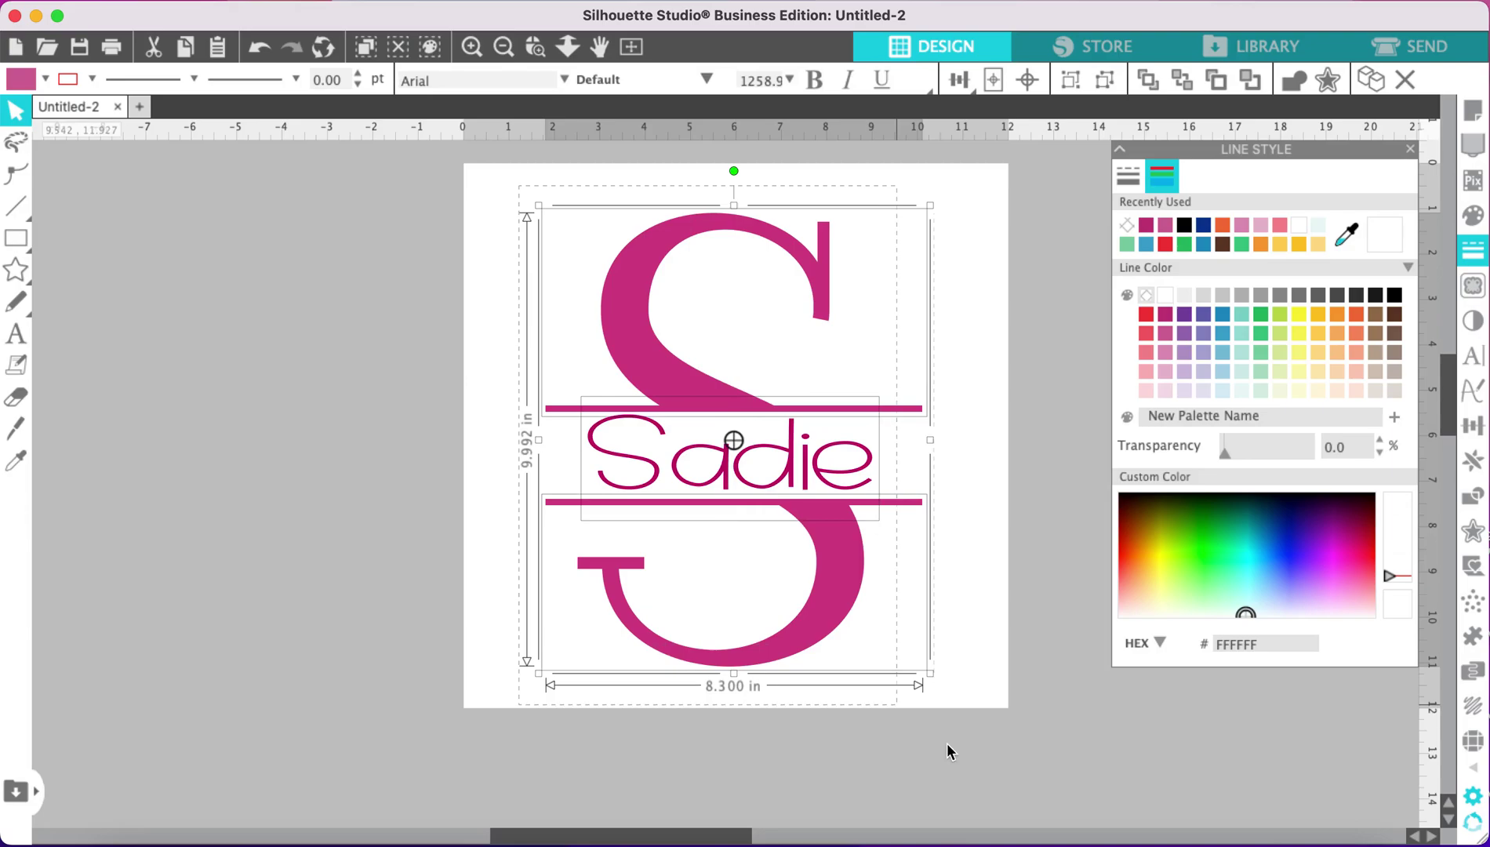
key("Delete")
scroll(784, 625, "up", 1)
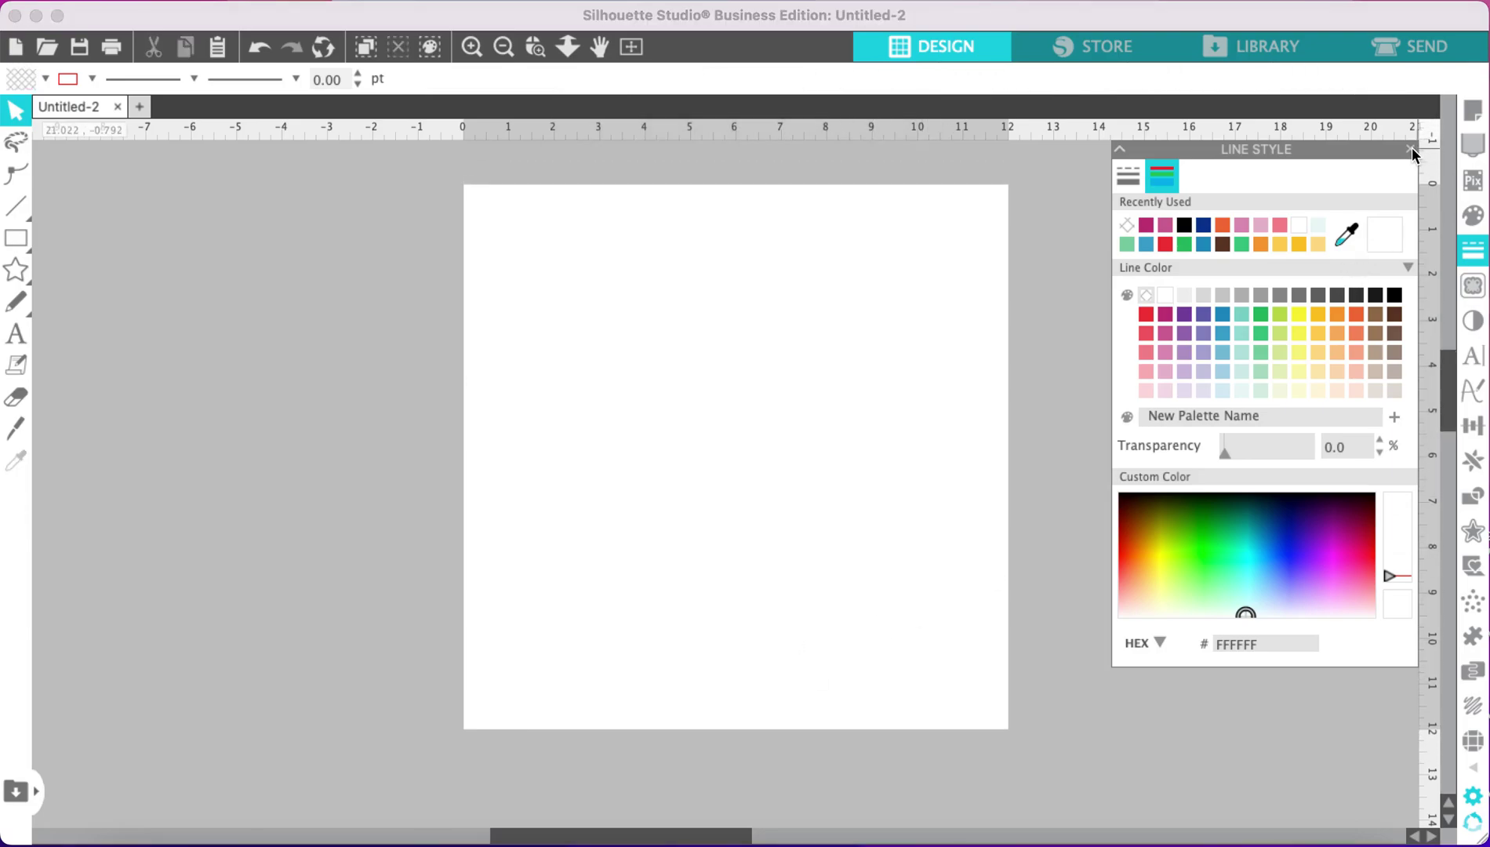
left_click(1411, 149)
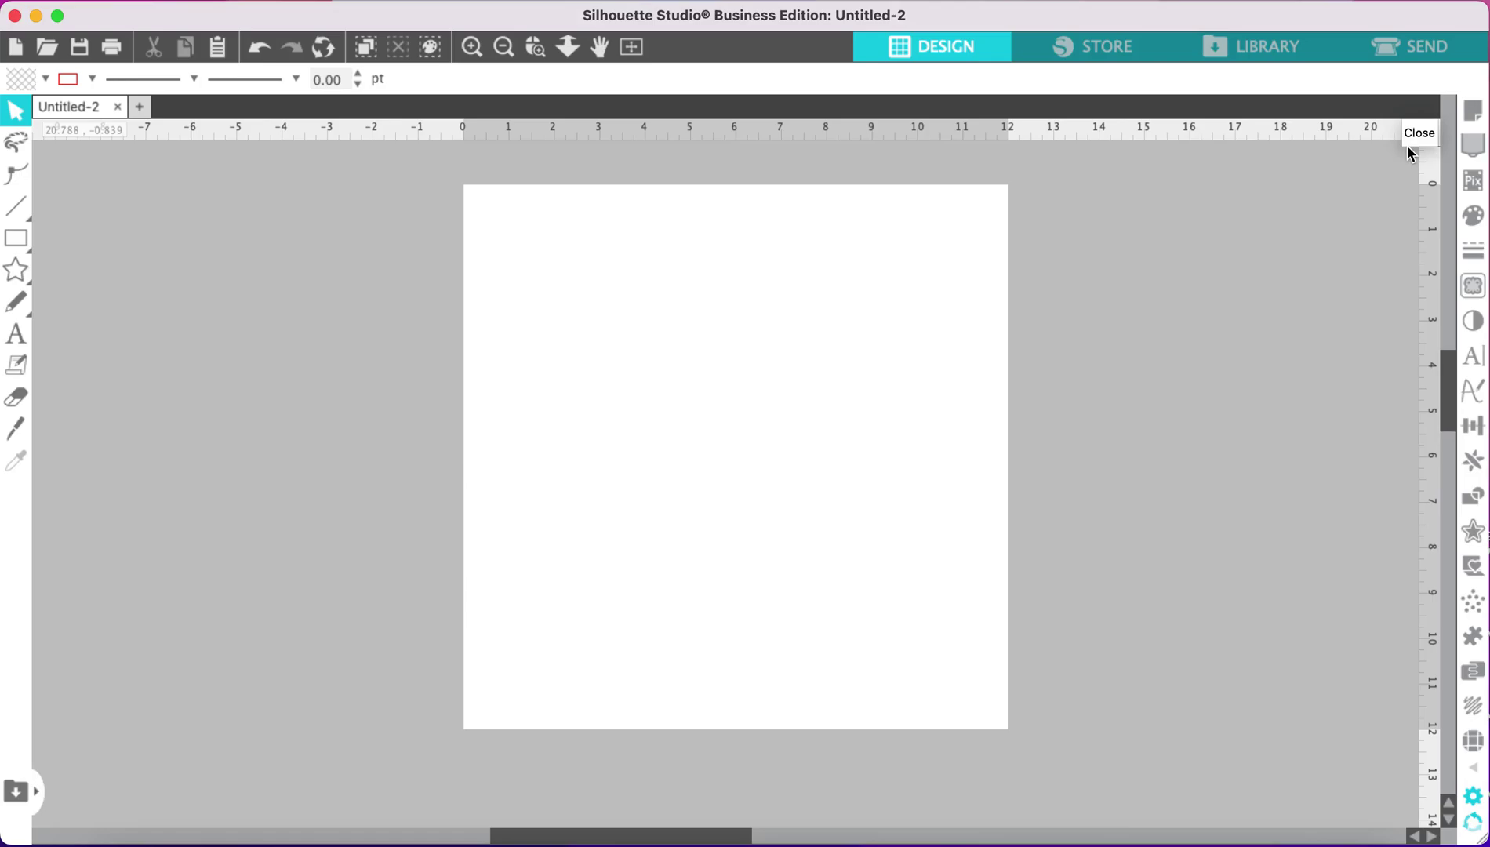
Step: Add the text WILDCATS, enlarge it to about 10 inches wide, stretch it taller and shift it left
left_click(16, 333)
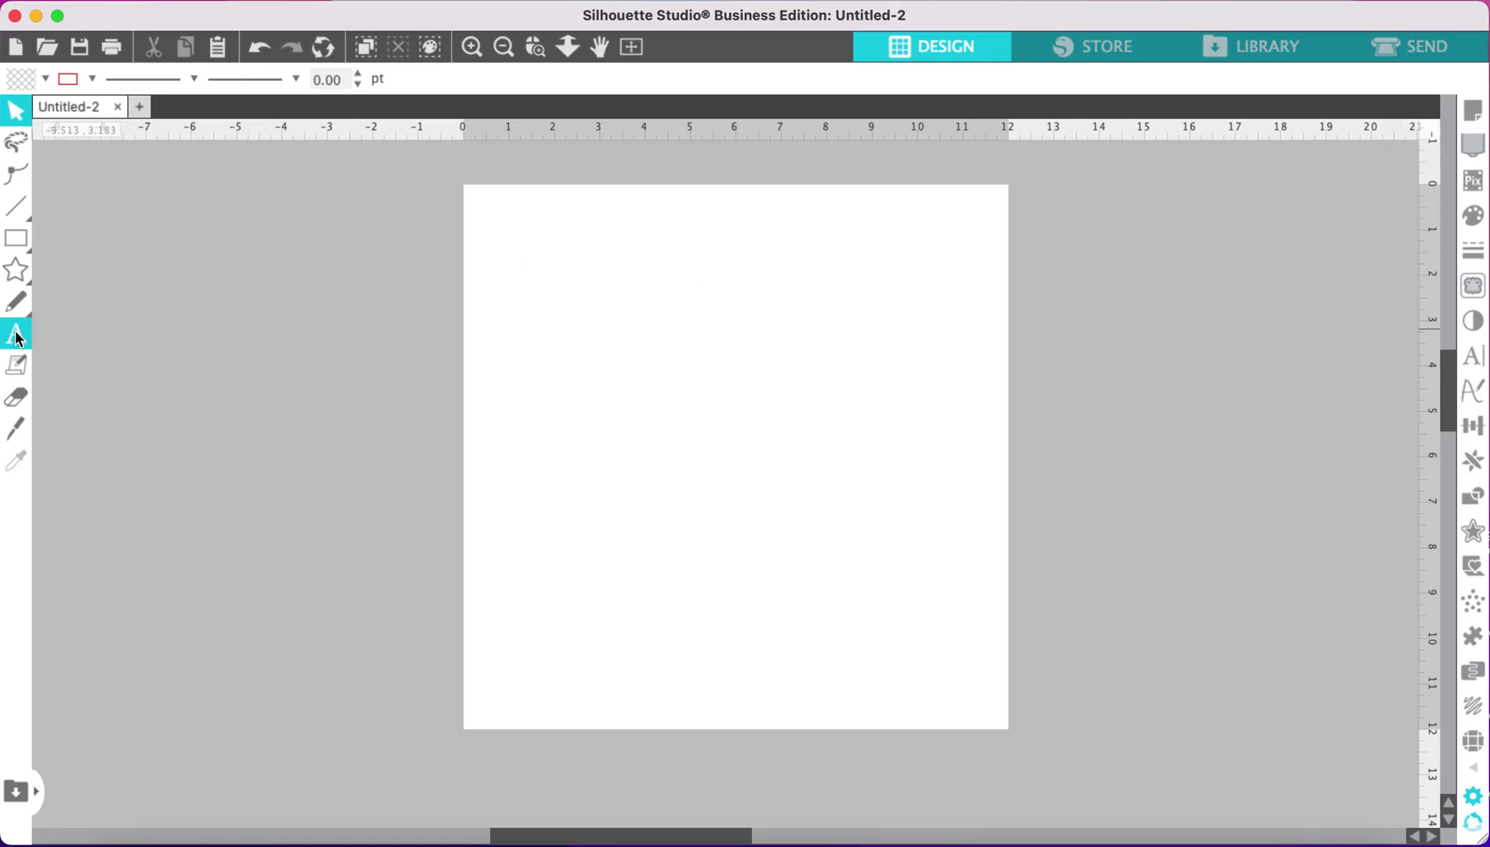
left_click(561, 332)
key("Escape")
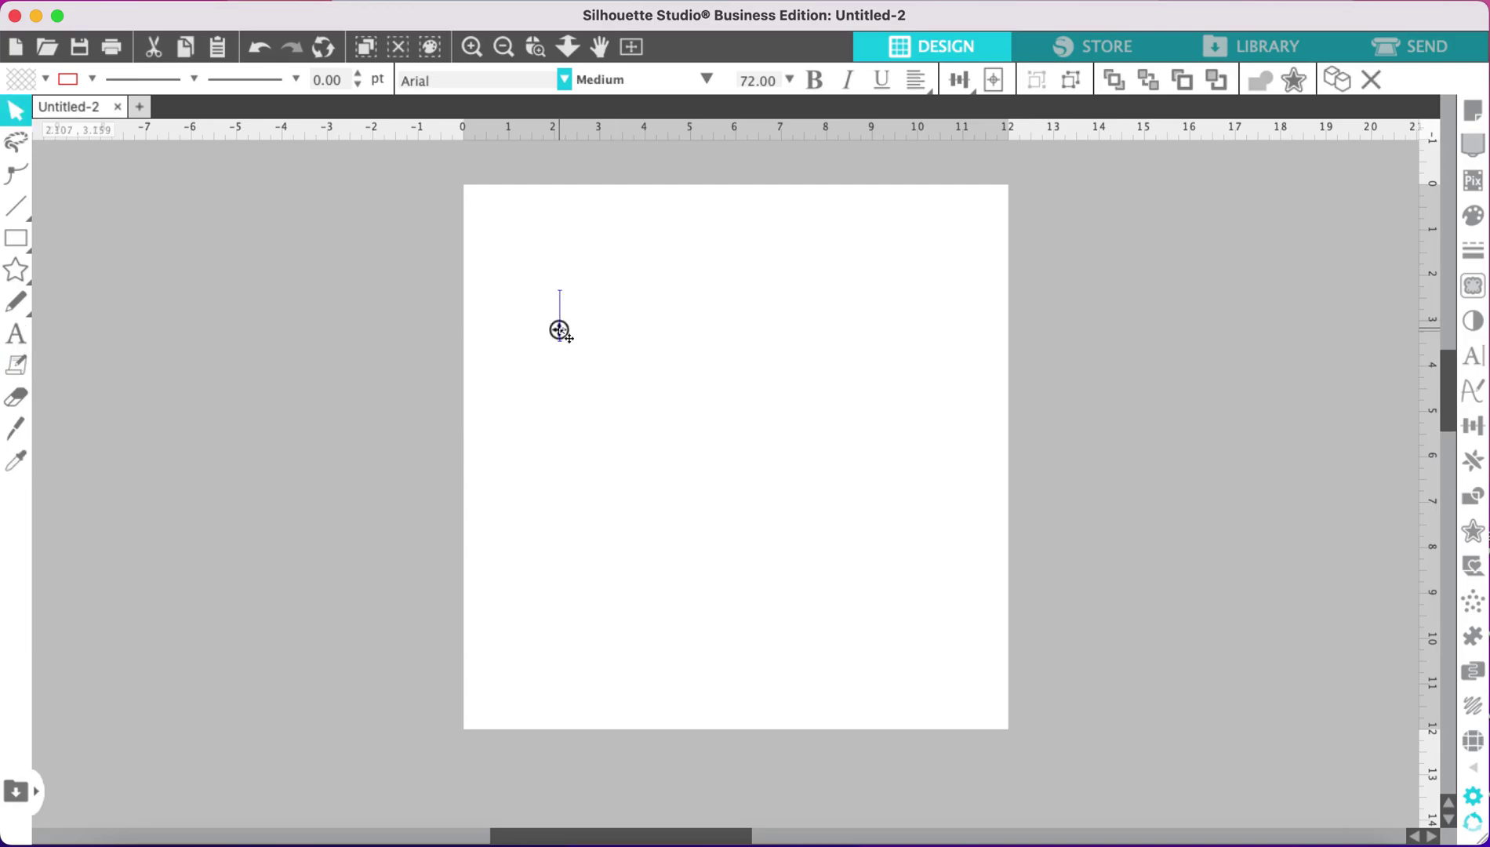
type("WILDCATS")
left_click(14, 116)
left_click(757, 325)
left_click_drag(797, 351, 1027, 451)
left_click_drag(794, 399, 794, 435)
left_click_drag(835, 387, 784, 392)
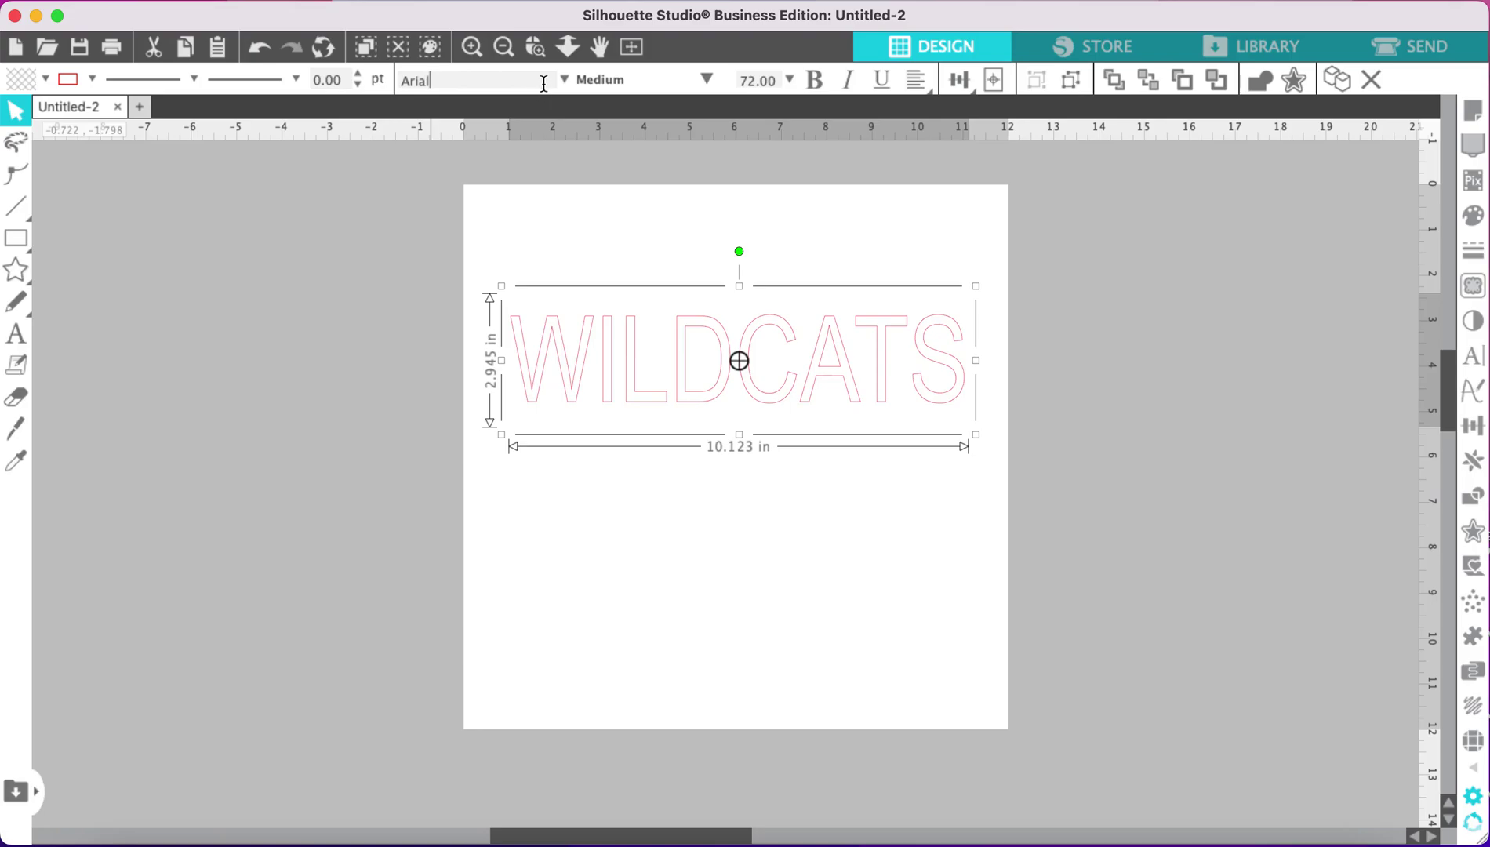
Step: Change the WILDCATS font to Sports World
left_click(366, 56)
type("sports World")
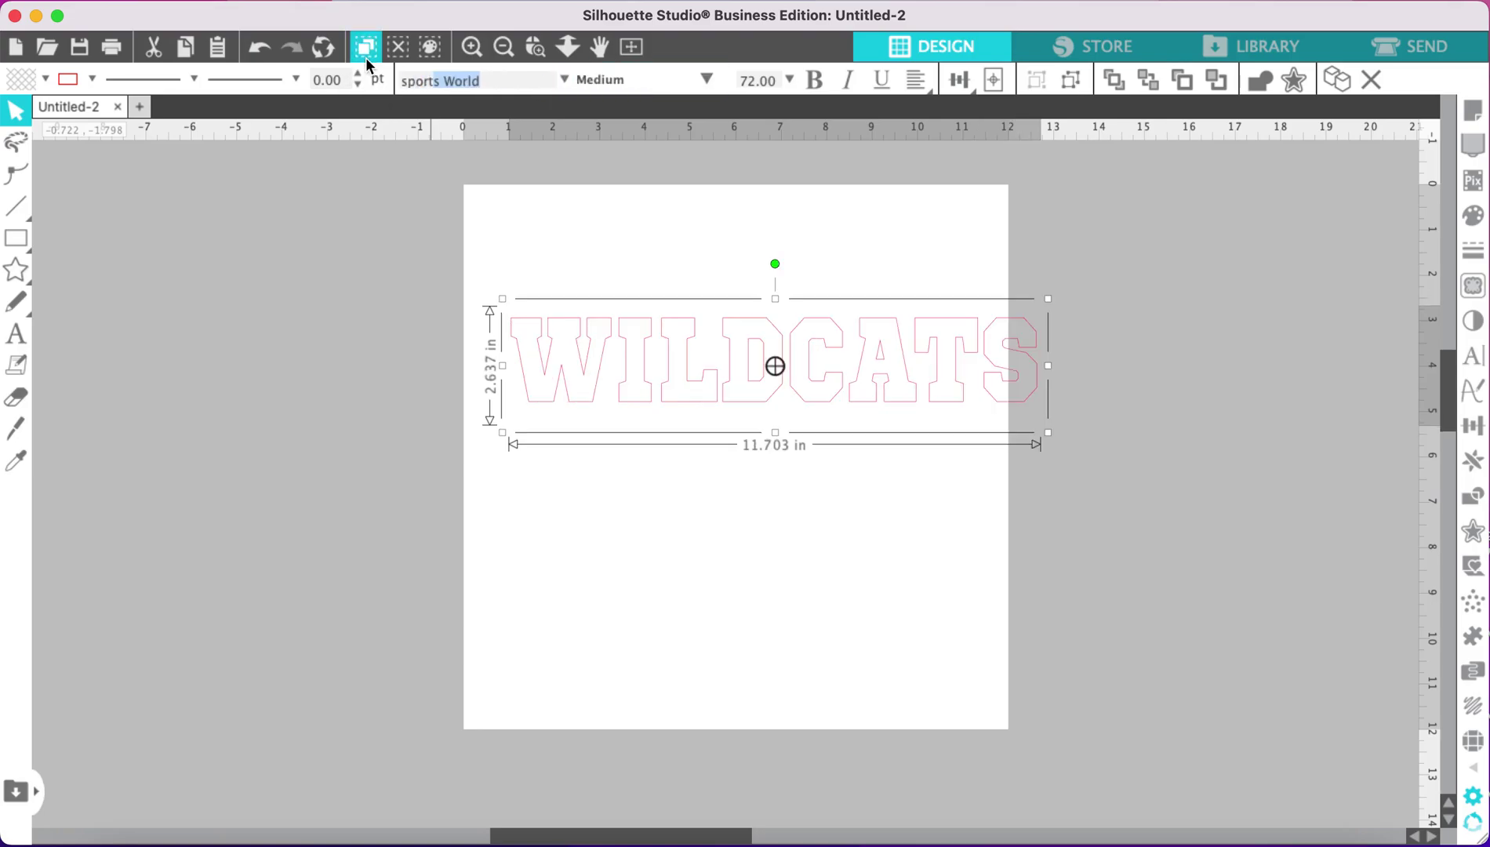
key("Return")
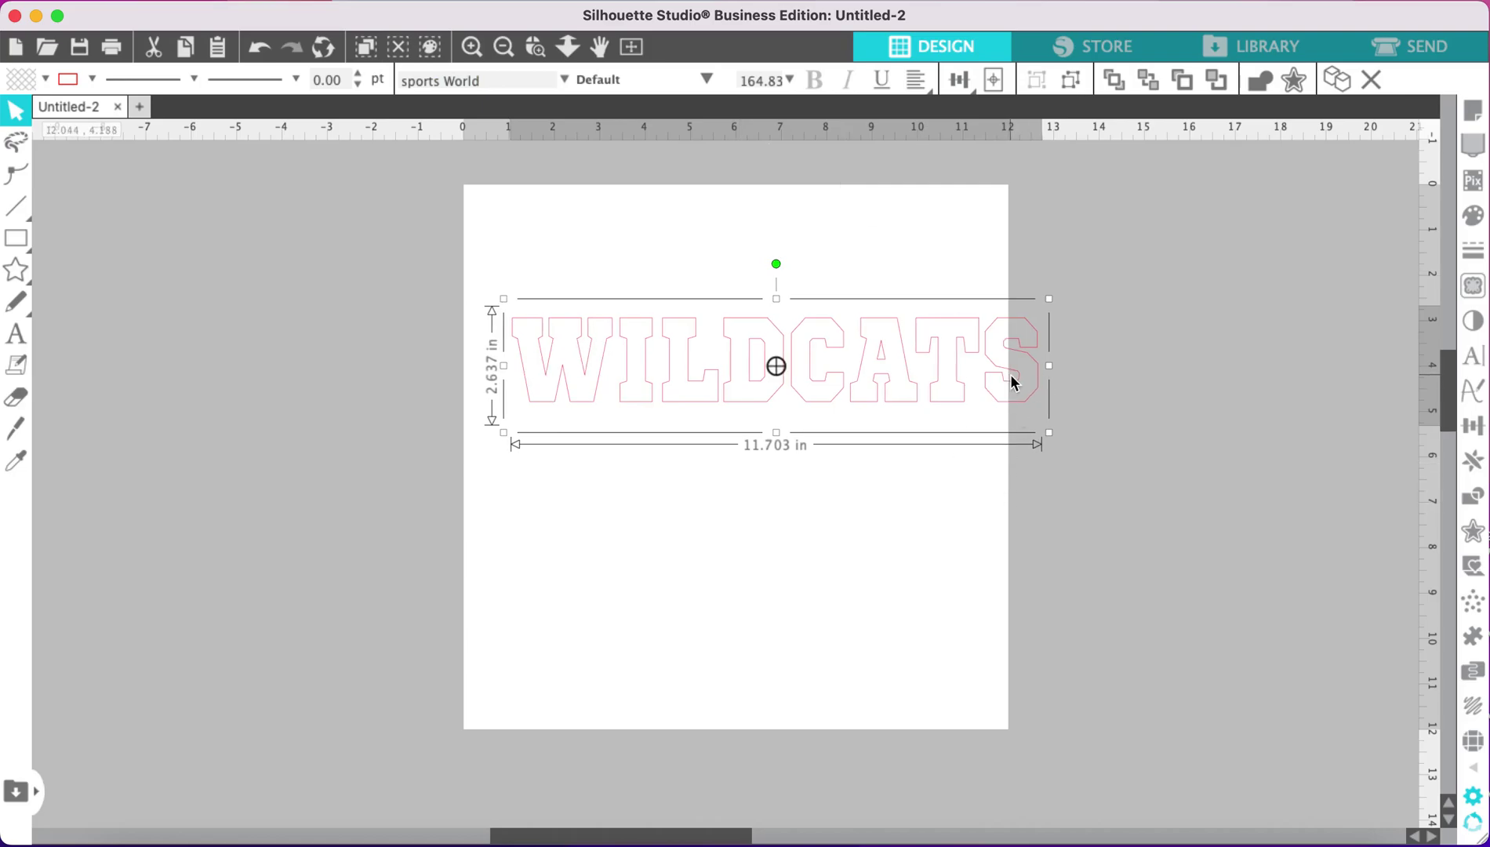
Step: Remove the WILDCATS outline and fill the letters navy 082583
left_click(1473, 251)
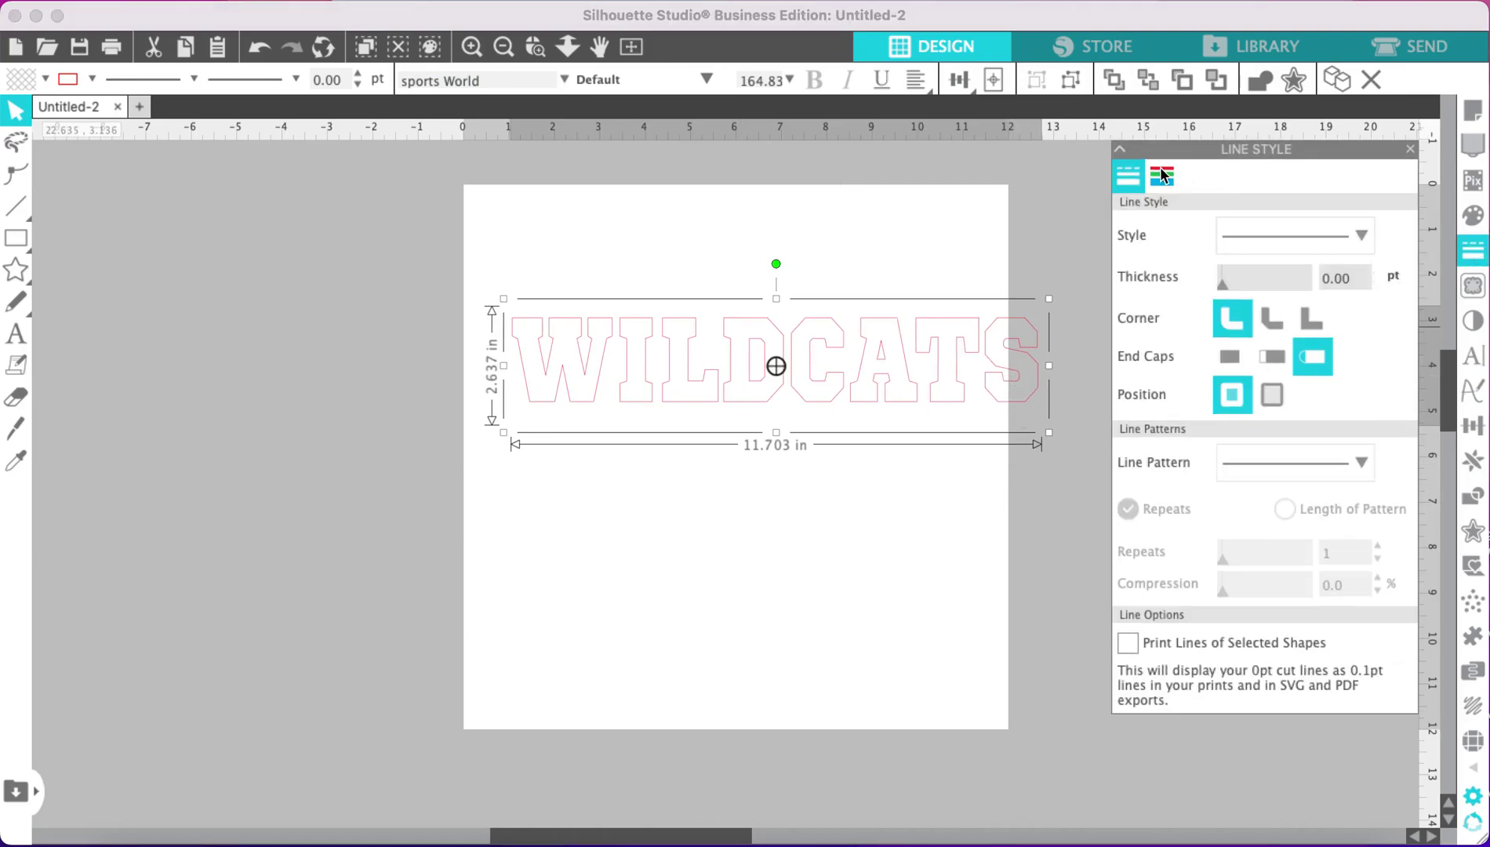
left_click(1159, 176)
left_click(1128, 224)
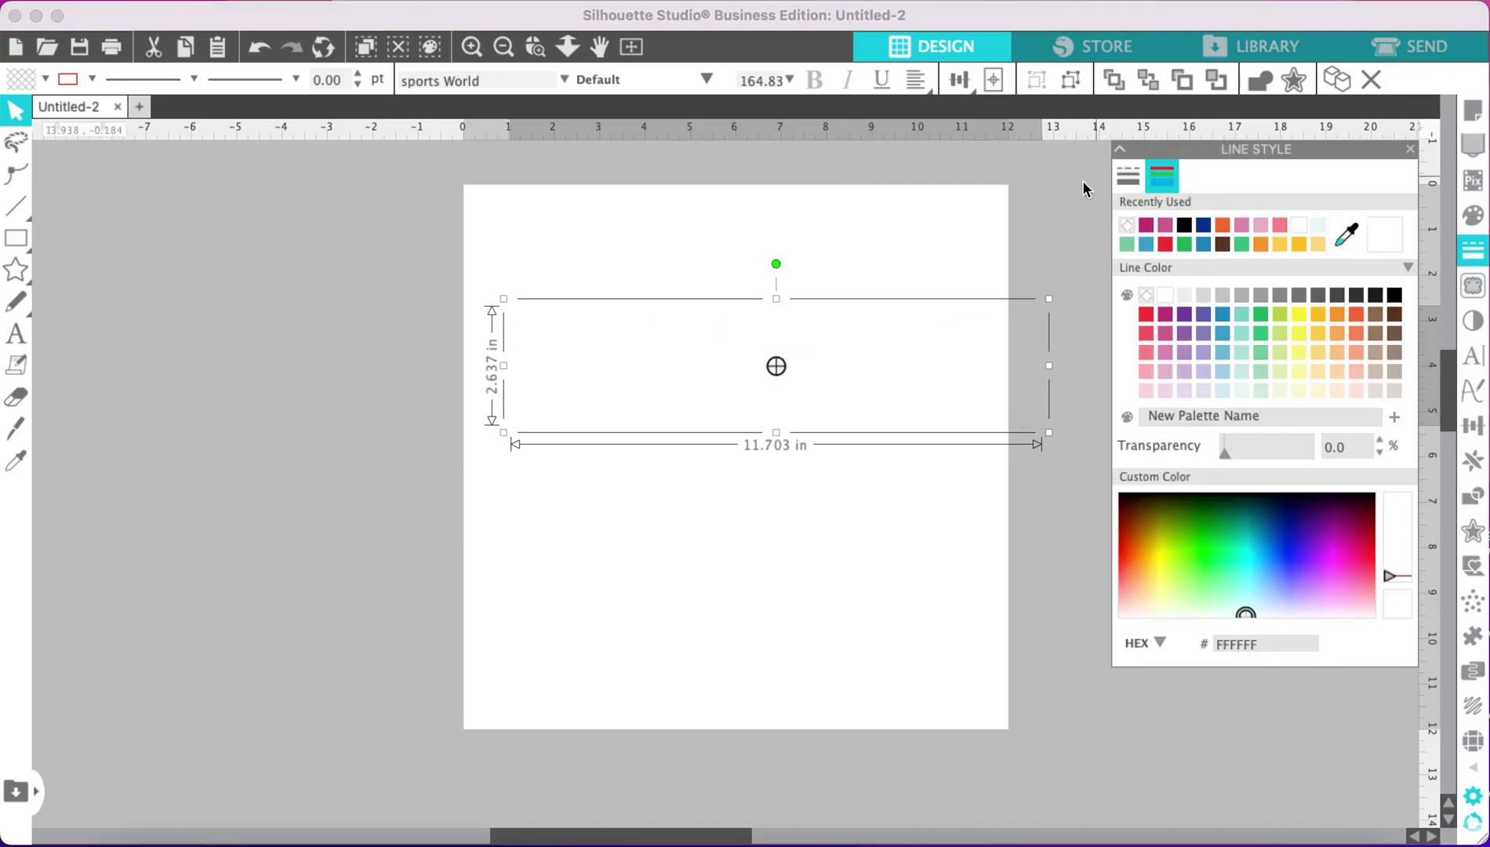
left_click(1410, 149)
left_click(1473, 216)
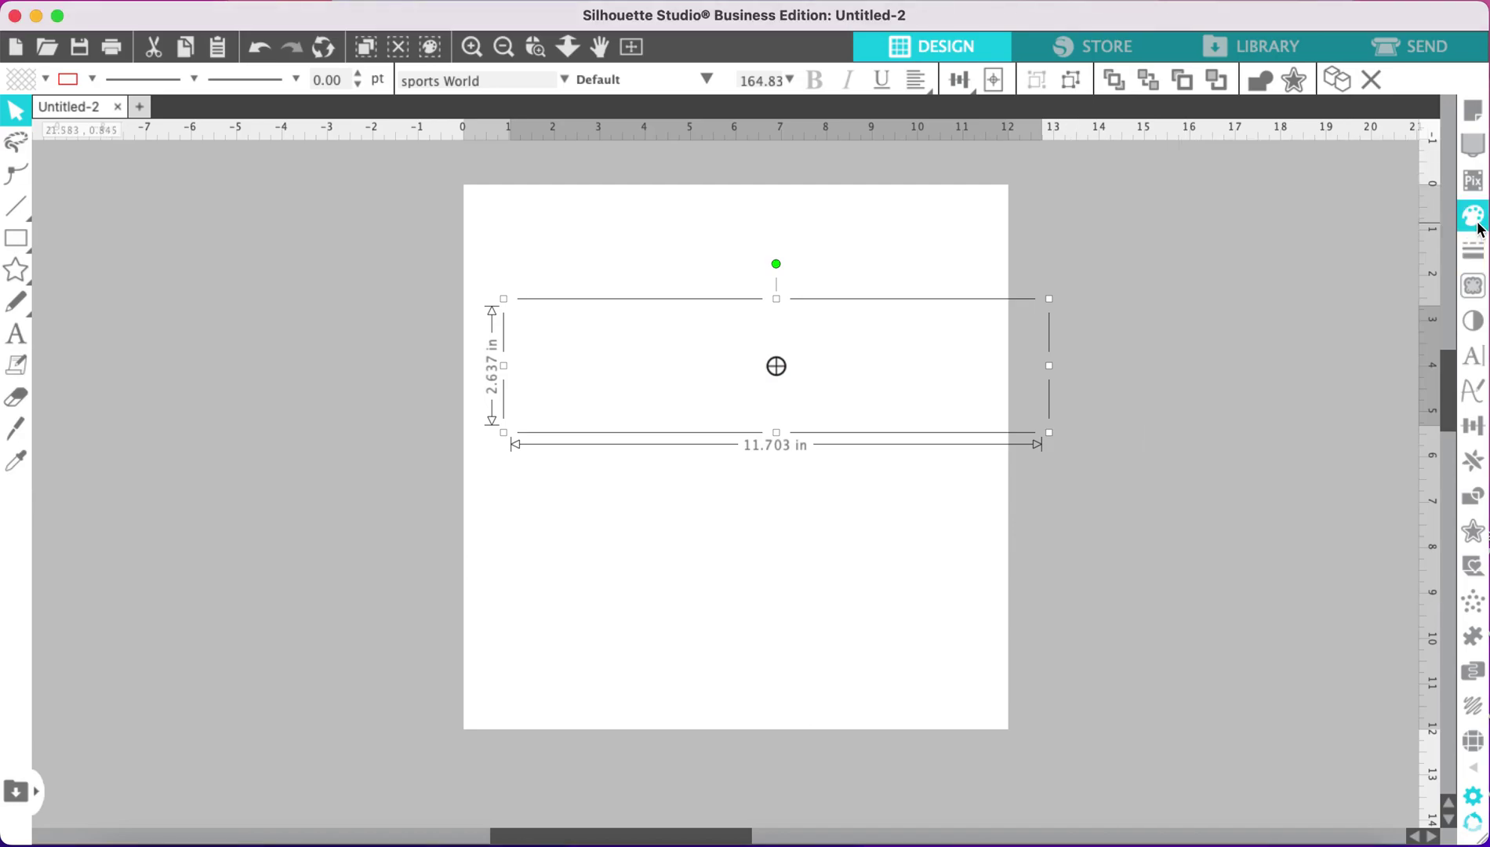
left_click(1201, 227)
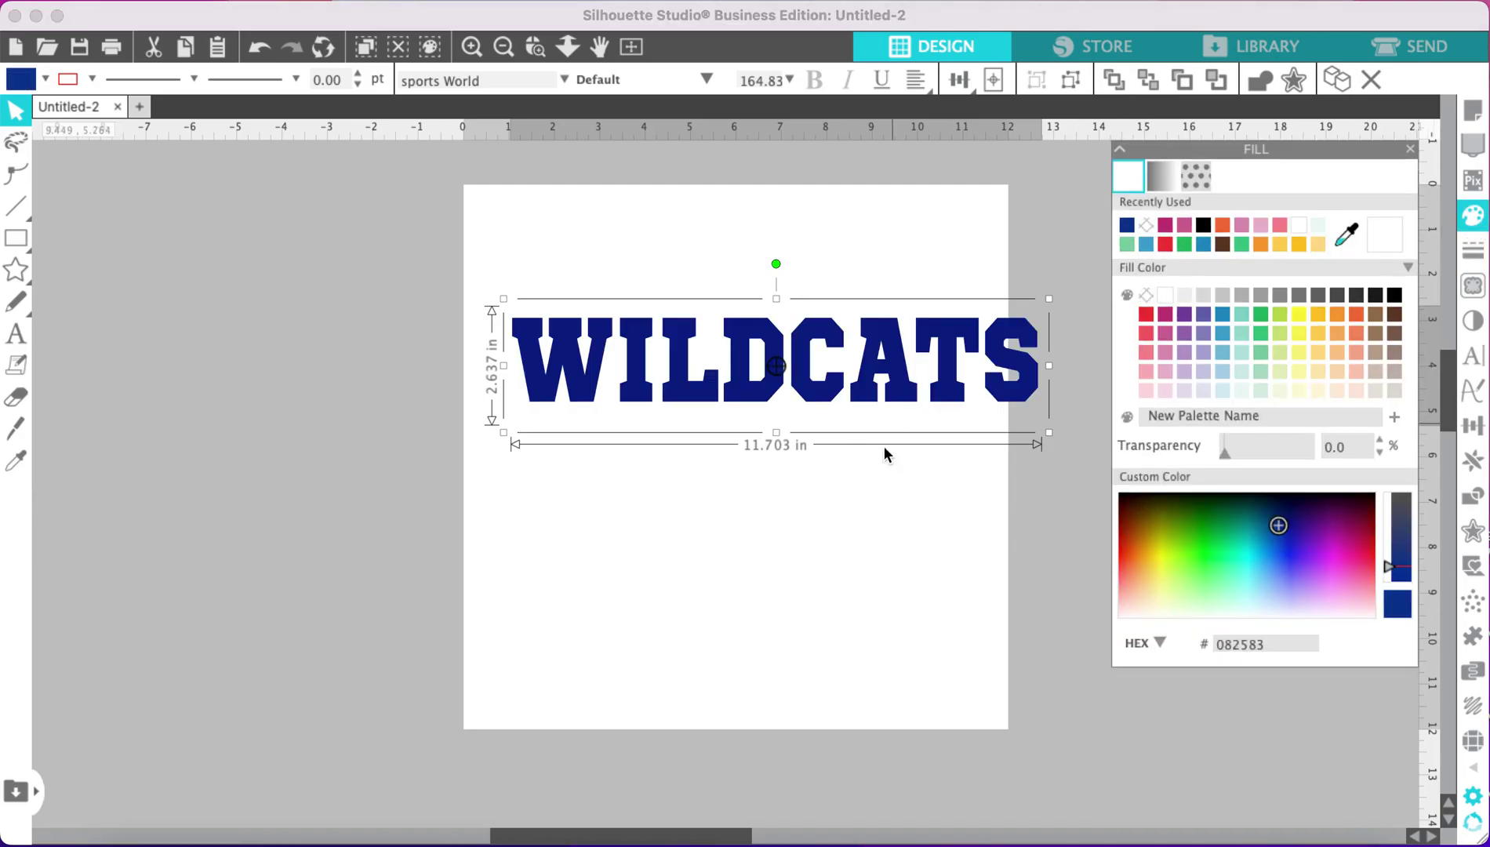
Step: Resize WILDCATS to about 11.072 × 4.413 in and deselect it
left_click_drag(1049, 365, 954, 369)
left_click_drag(728, 437, 732, 515)
left_click_drag(501, 405, 476, 406)
left_click_drag(958, 406, 995, 408)
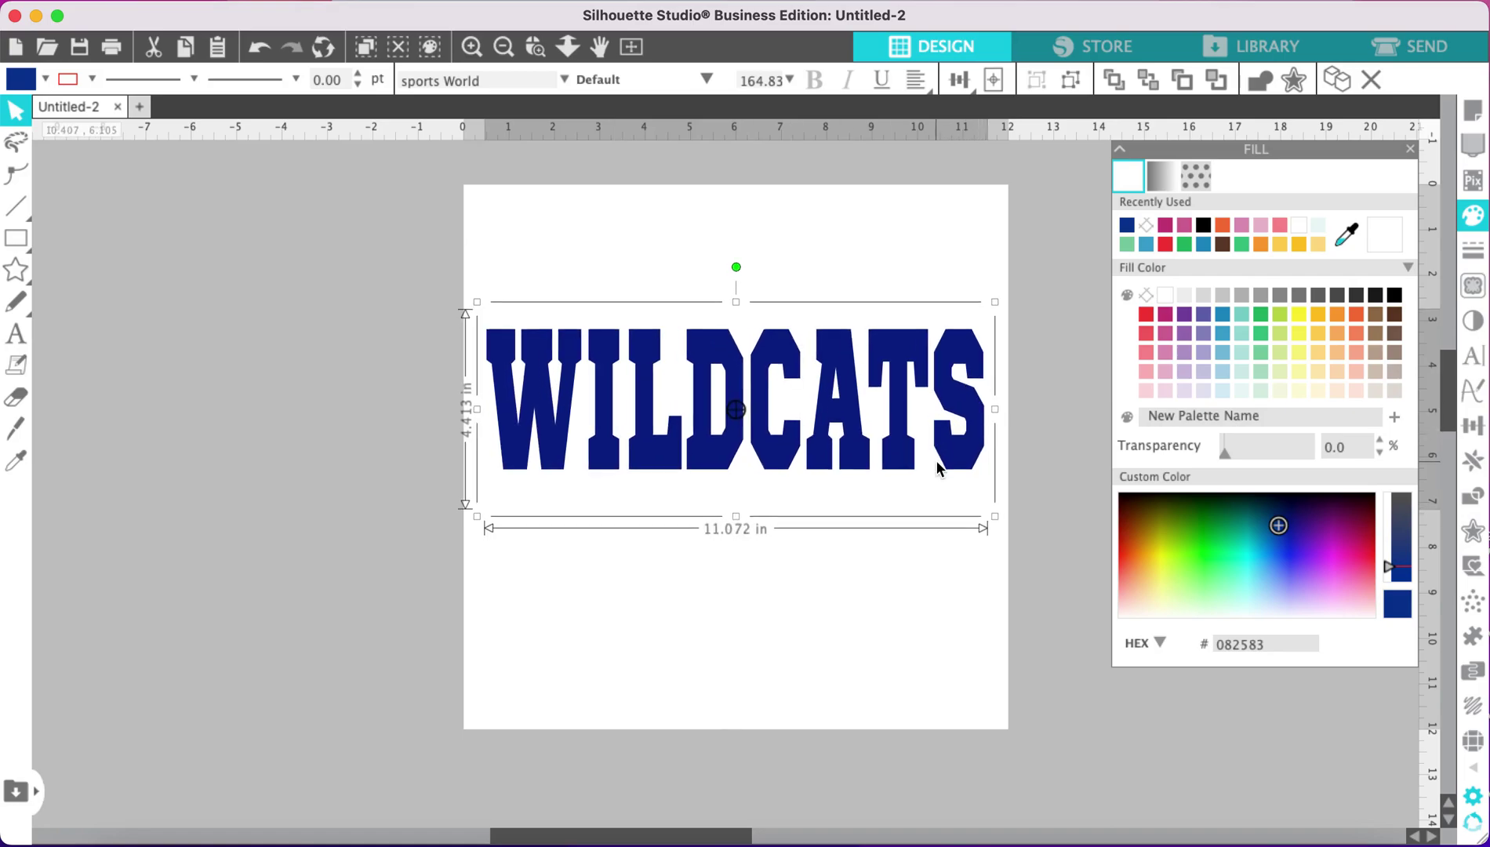
left_click(920, 604)
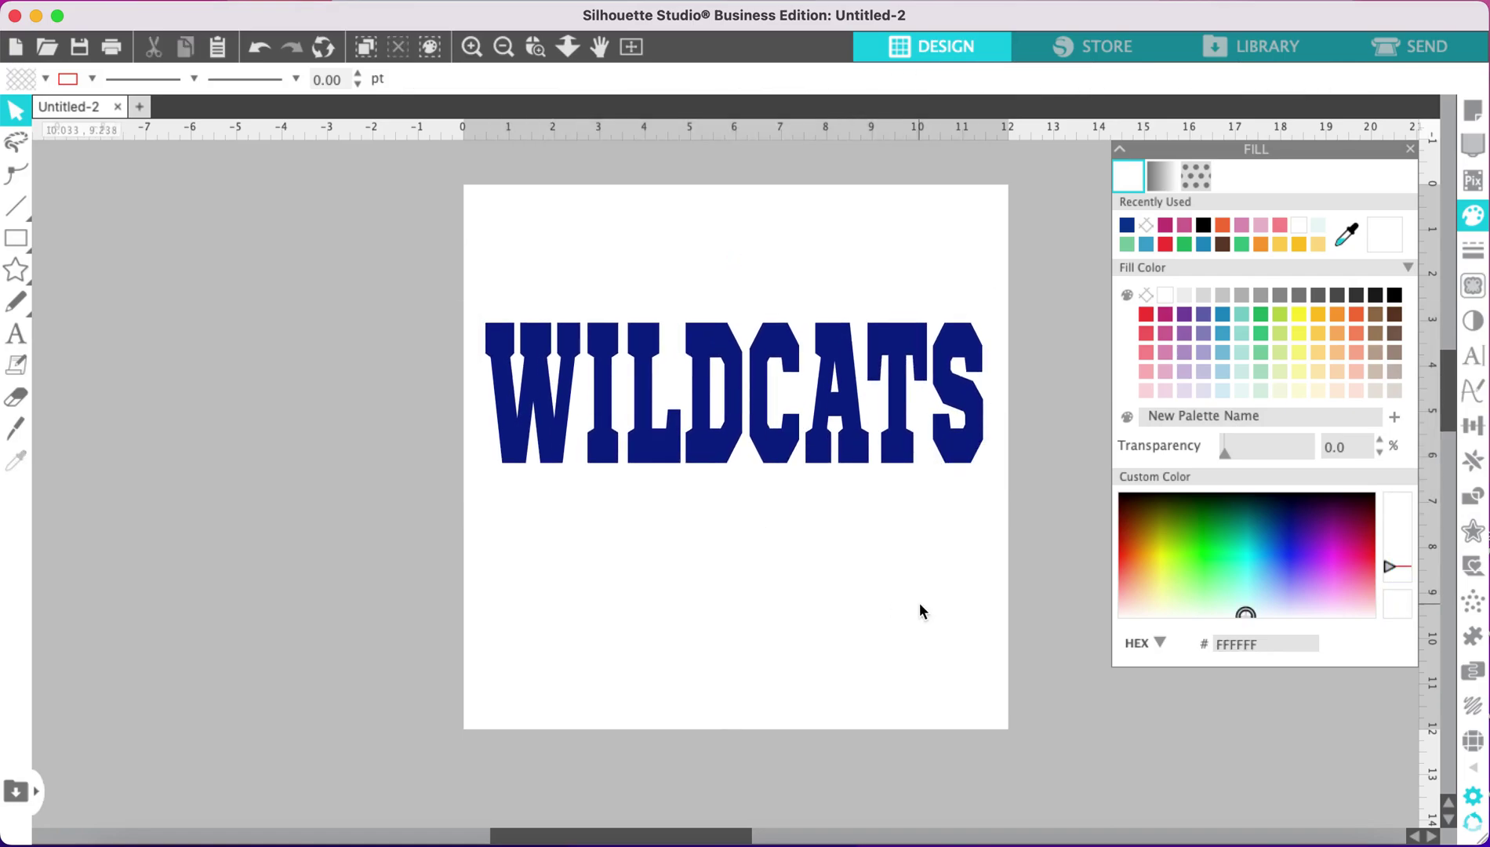
left_click(1410, 149)
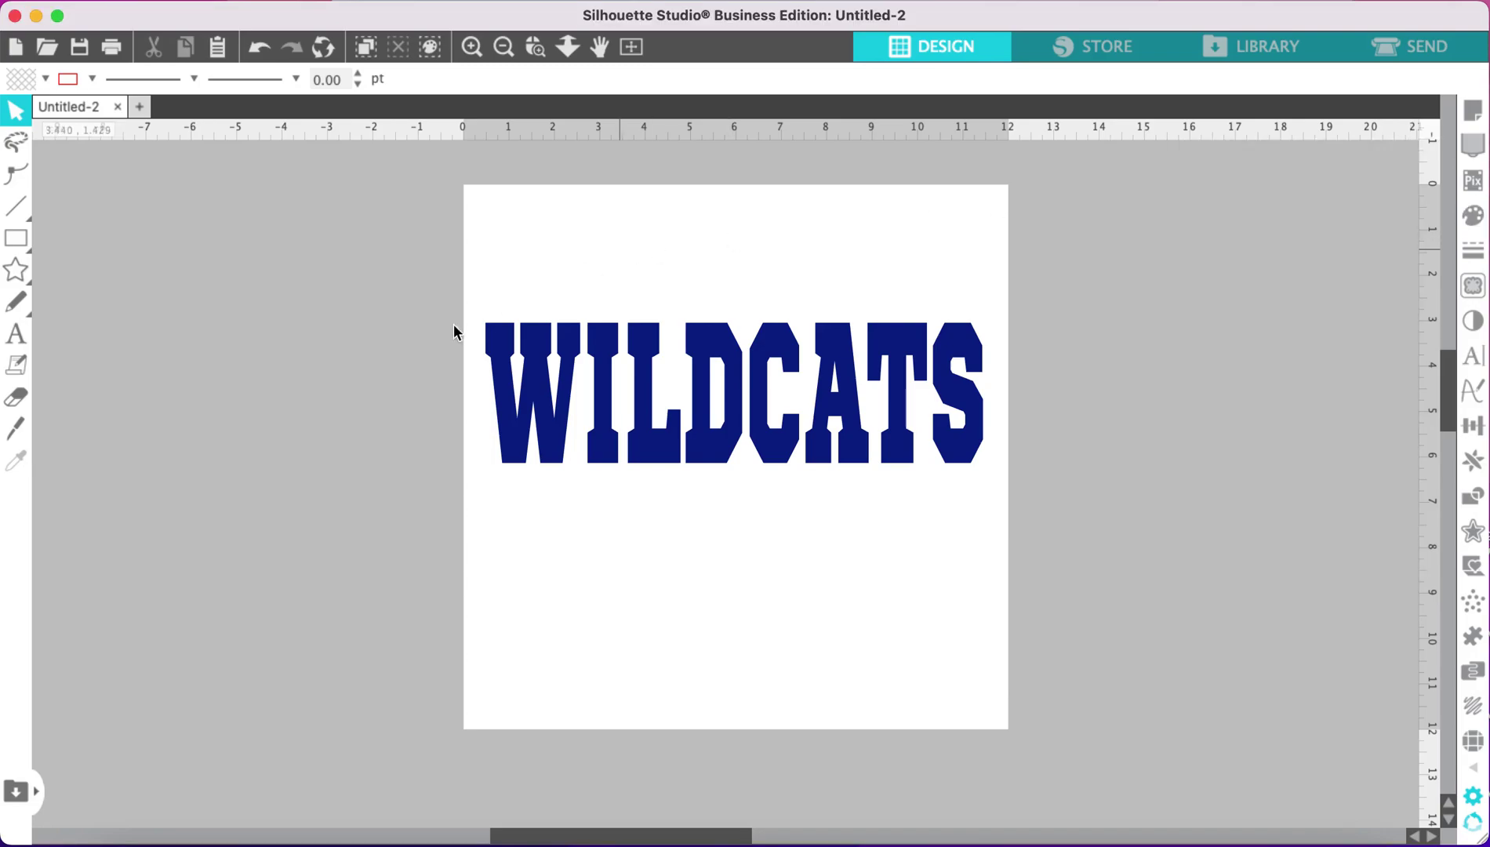
Step: Draw a rectangle bar across the middle of WILDCATS and fill it black
left_click(48, 237)
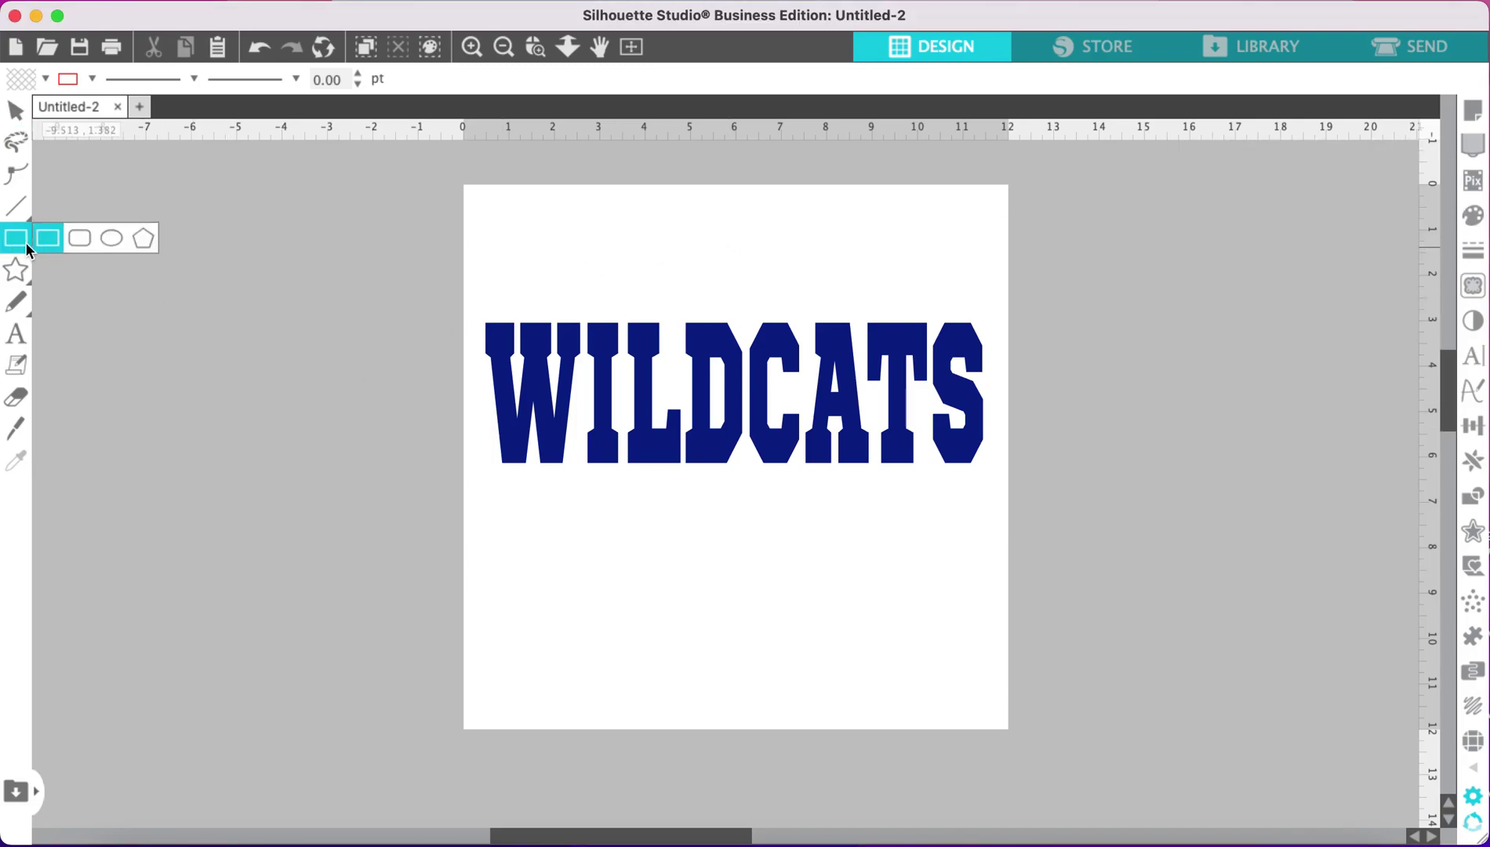
left_click_drag(456, 393, 1021, 429)
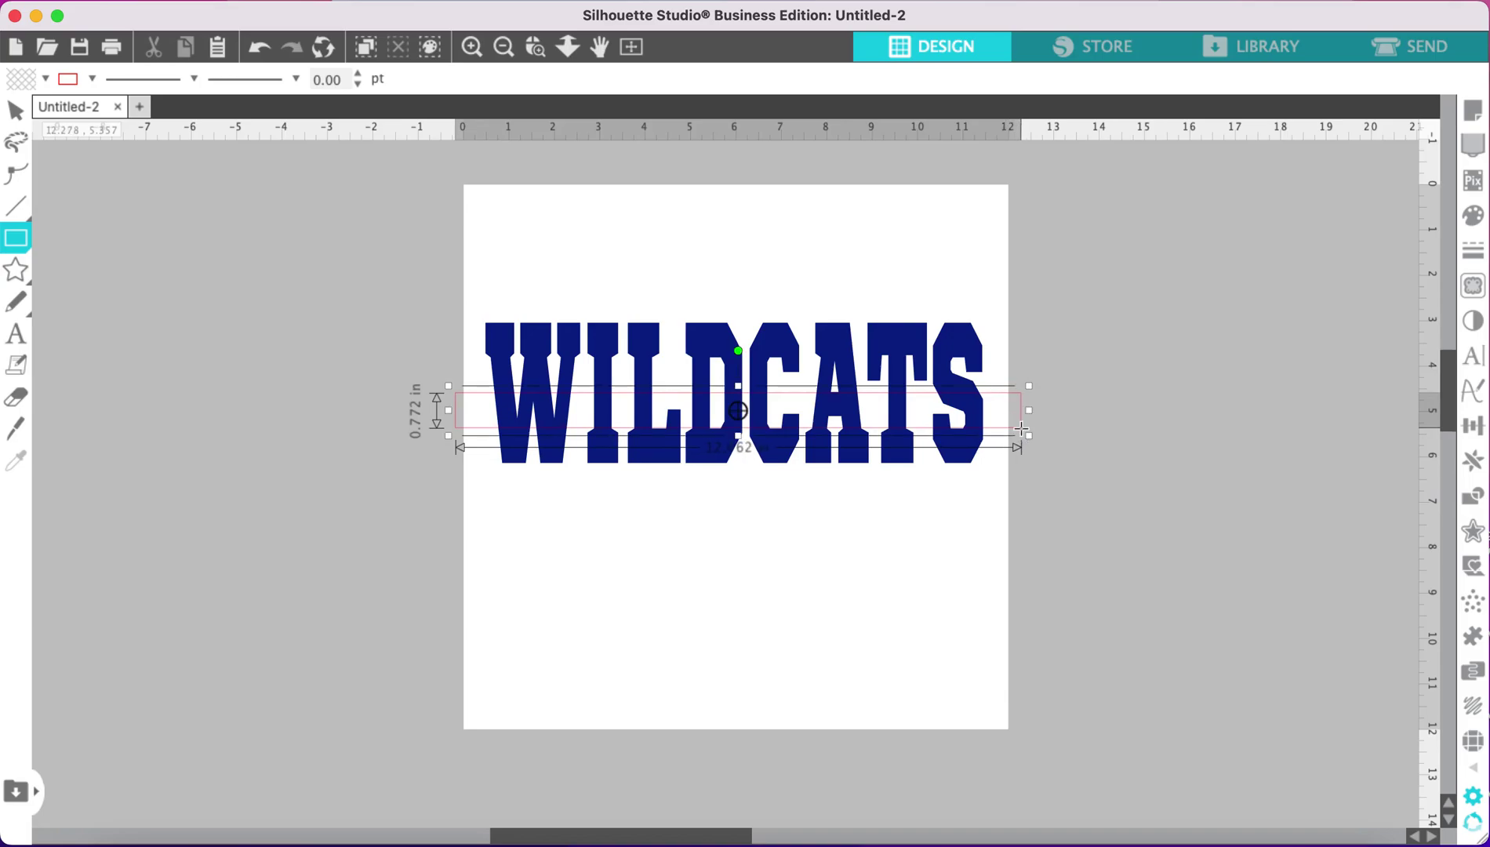
left_click(1478, 222)
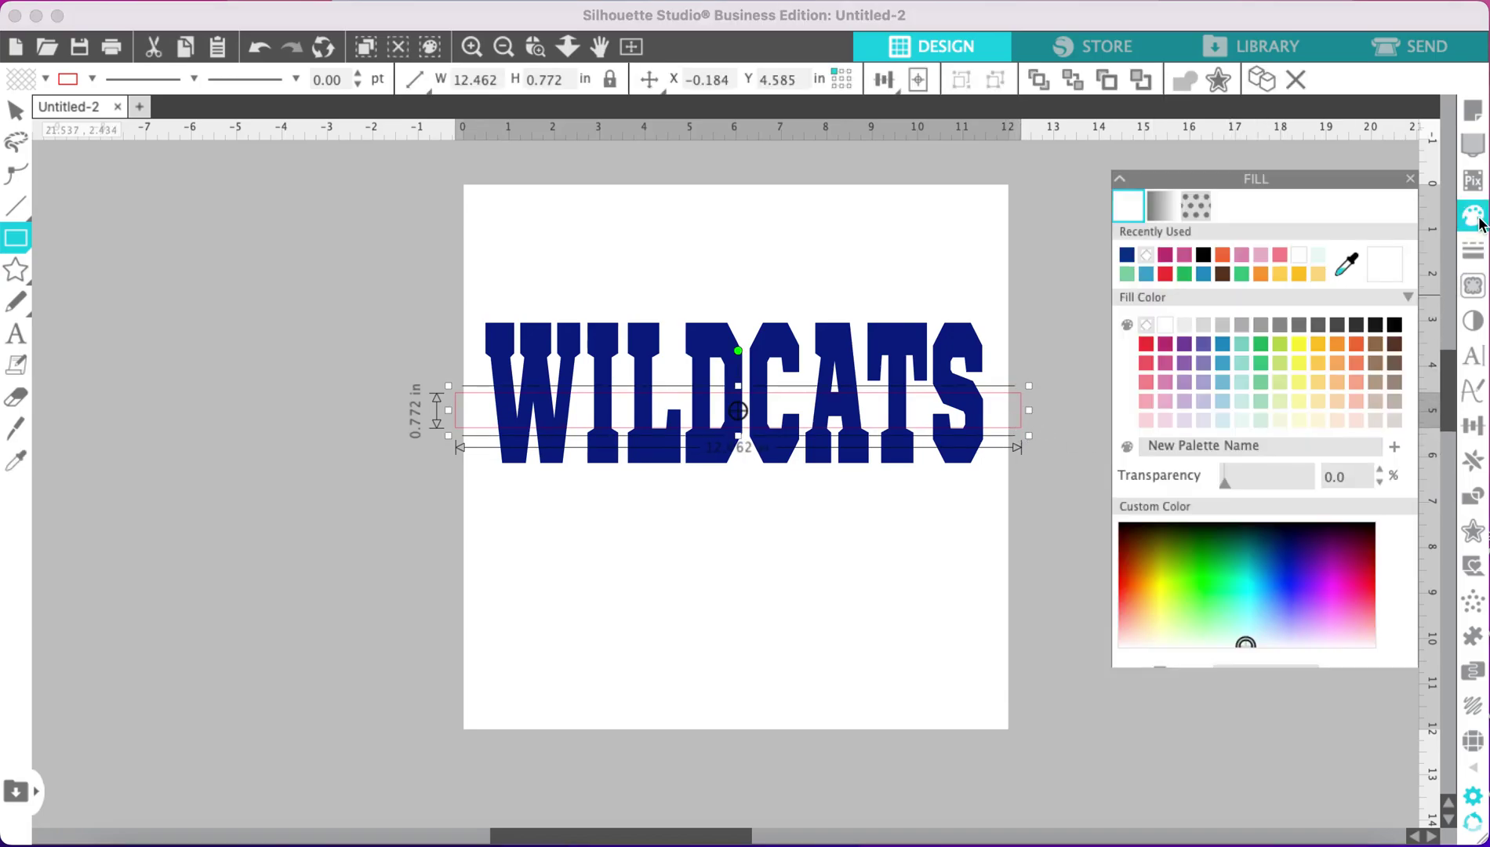
left_click(1211, 229)
Step: Nudge the black bar slightly upward, then select it together with WILDCATS
left_click(16, 111)
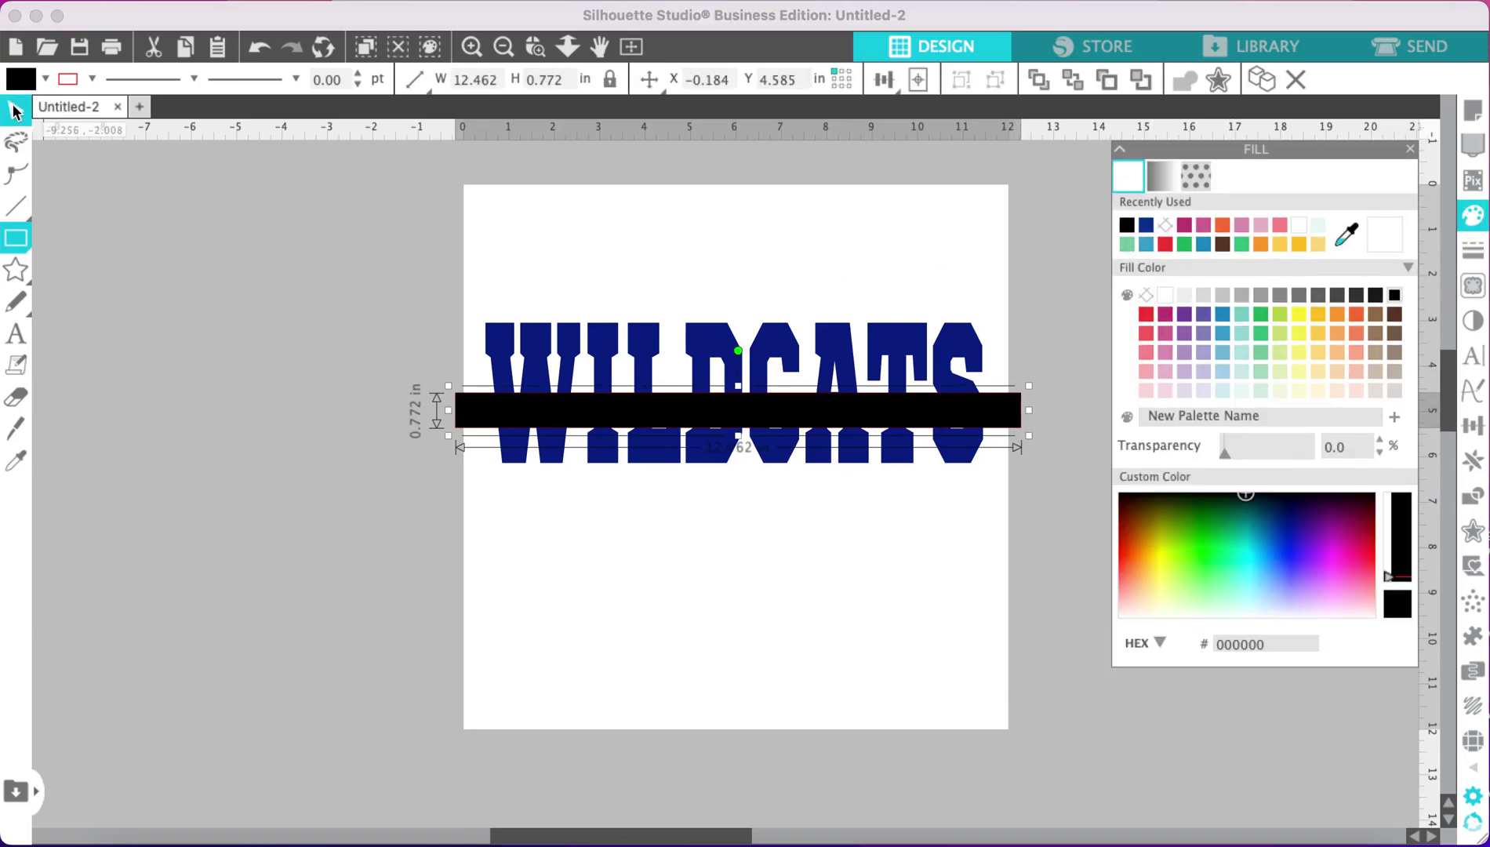
left_click(722, 541)
left_click(751, 413)
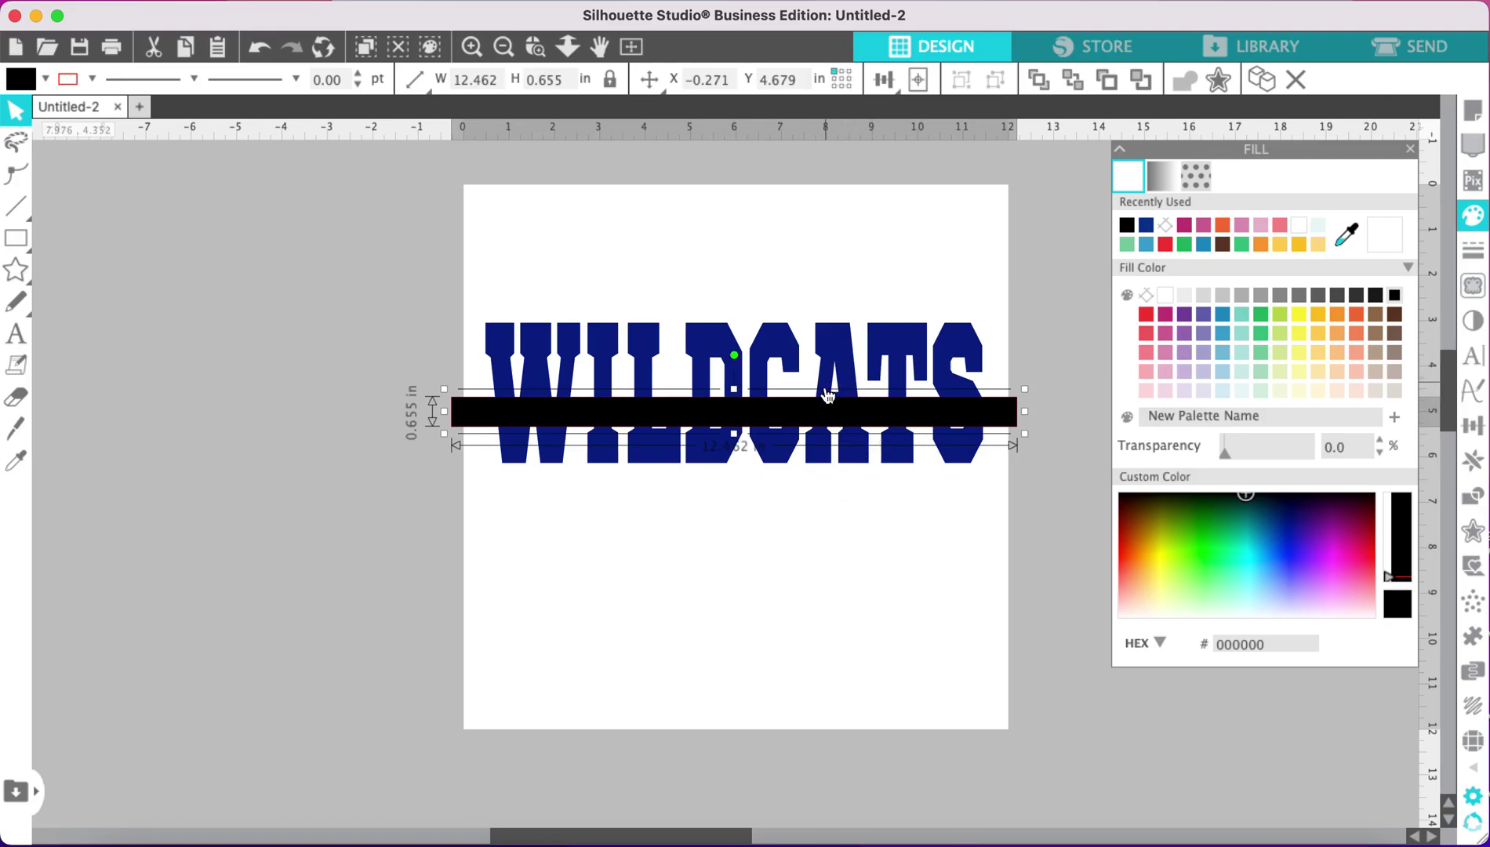
left_click_drag(841, 406, 842, 405)
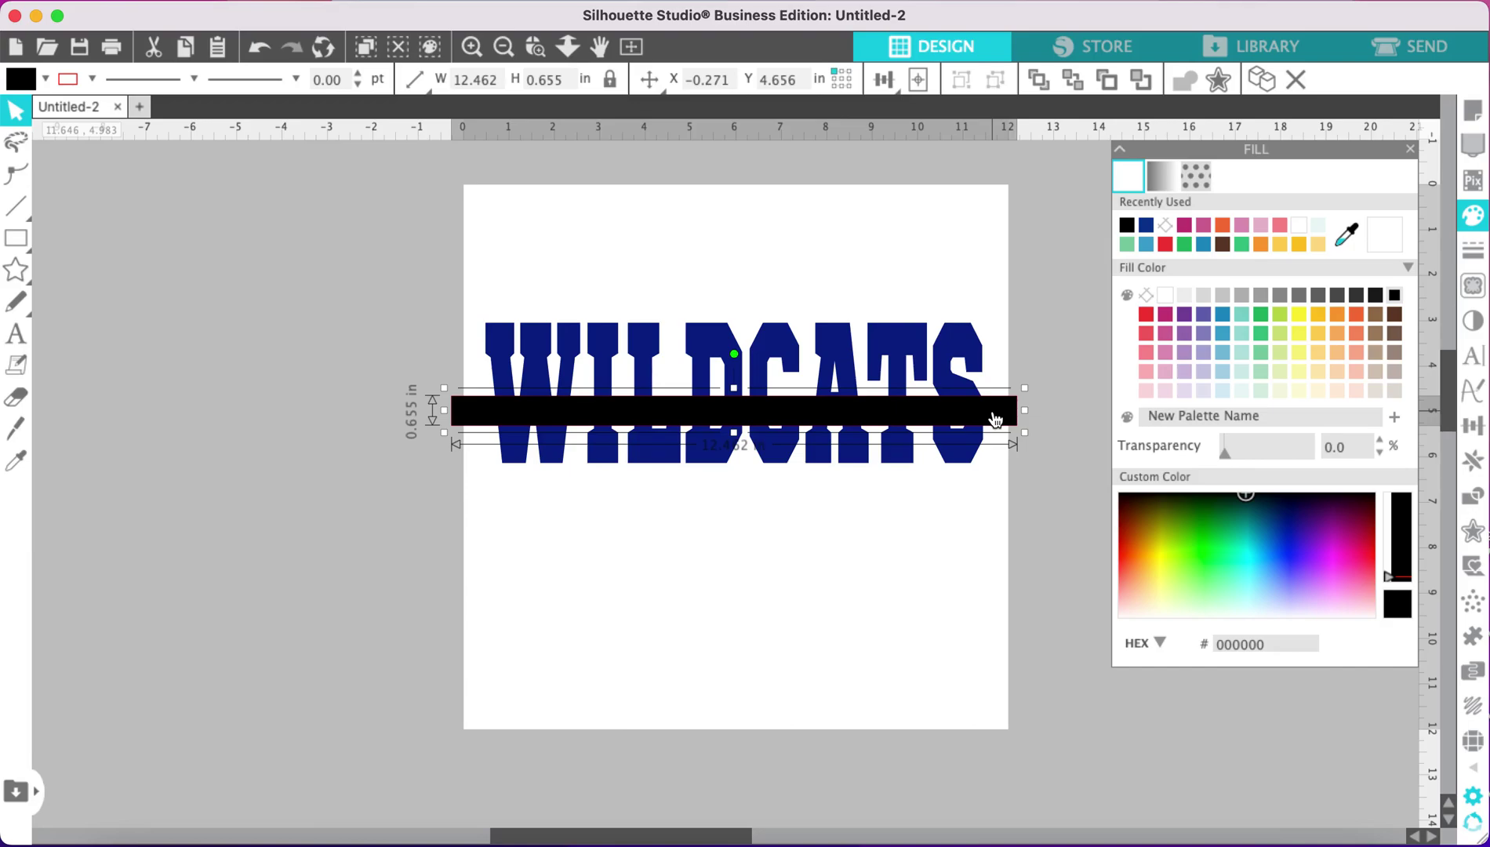
left_click_drag(457, 254, 1049, 522)
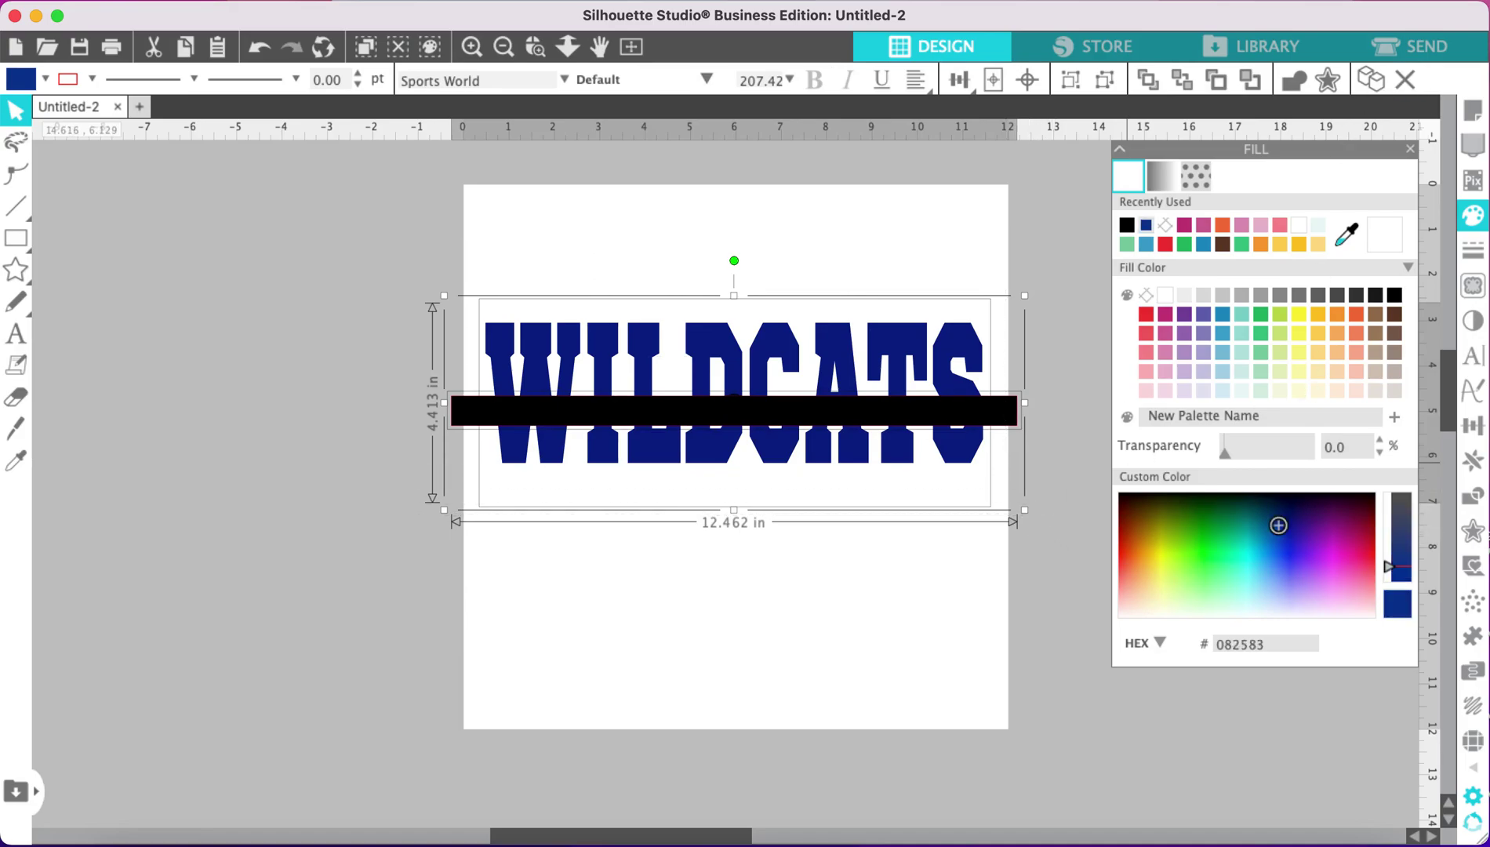
Step: Subtract the black bar from WILDCATS to split the letters in two
left_click(1473, 496)
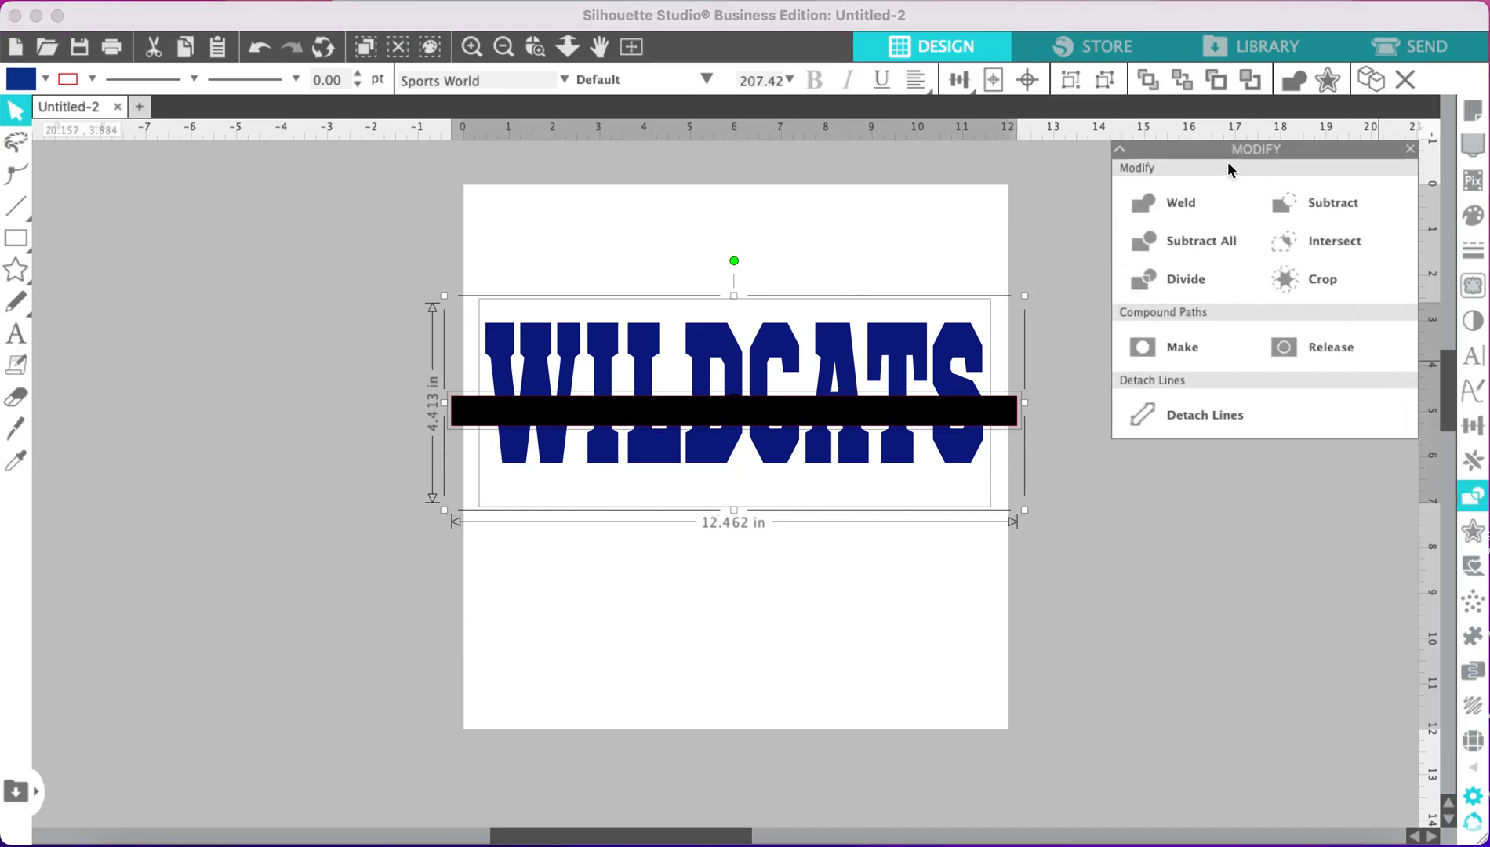
left_click(1309, 202)
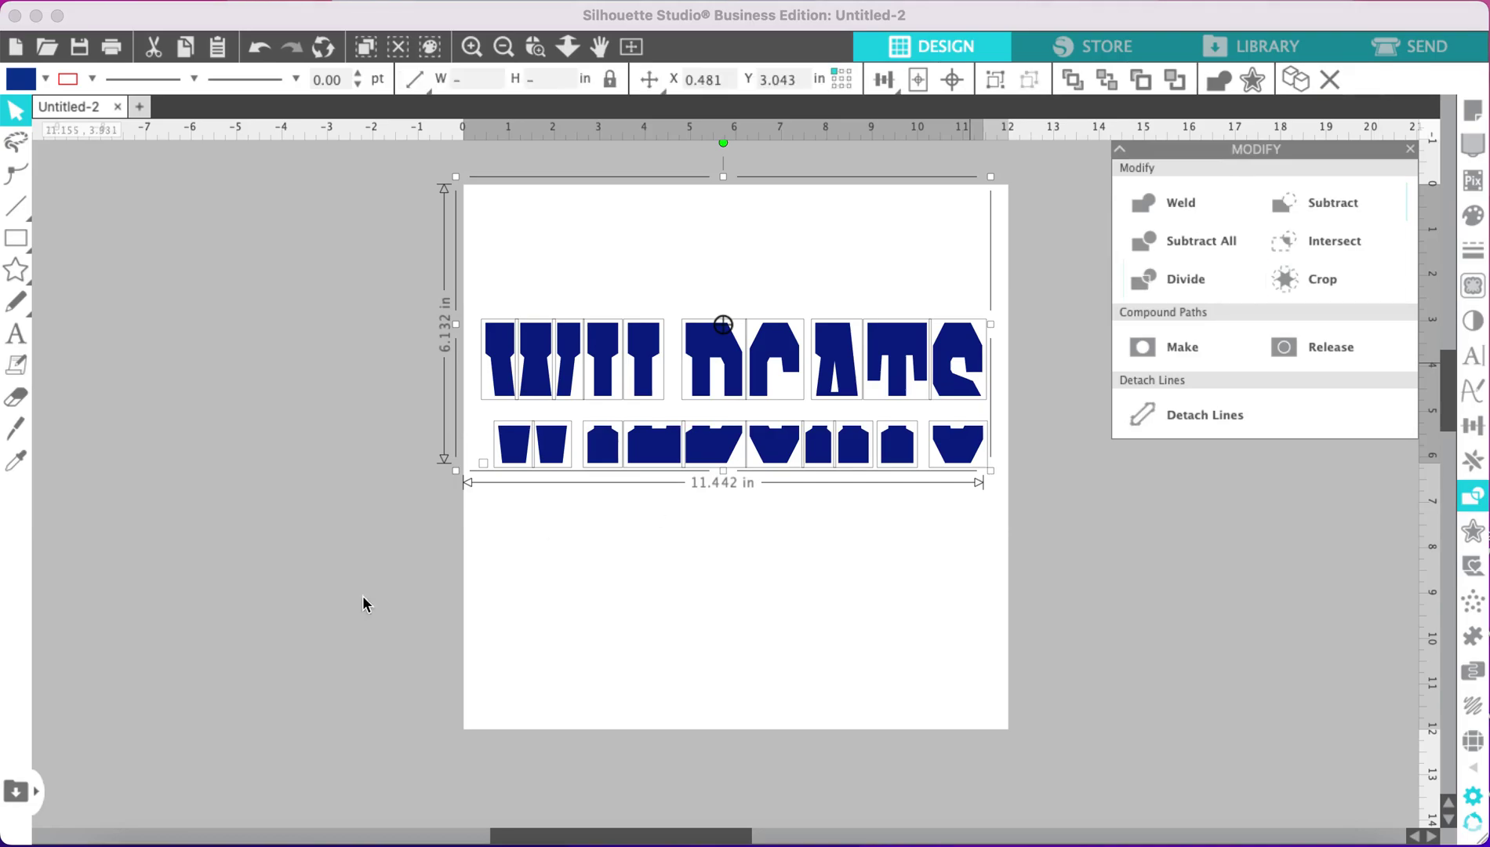
left_click(485, 616)
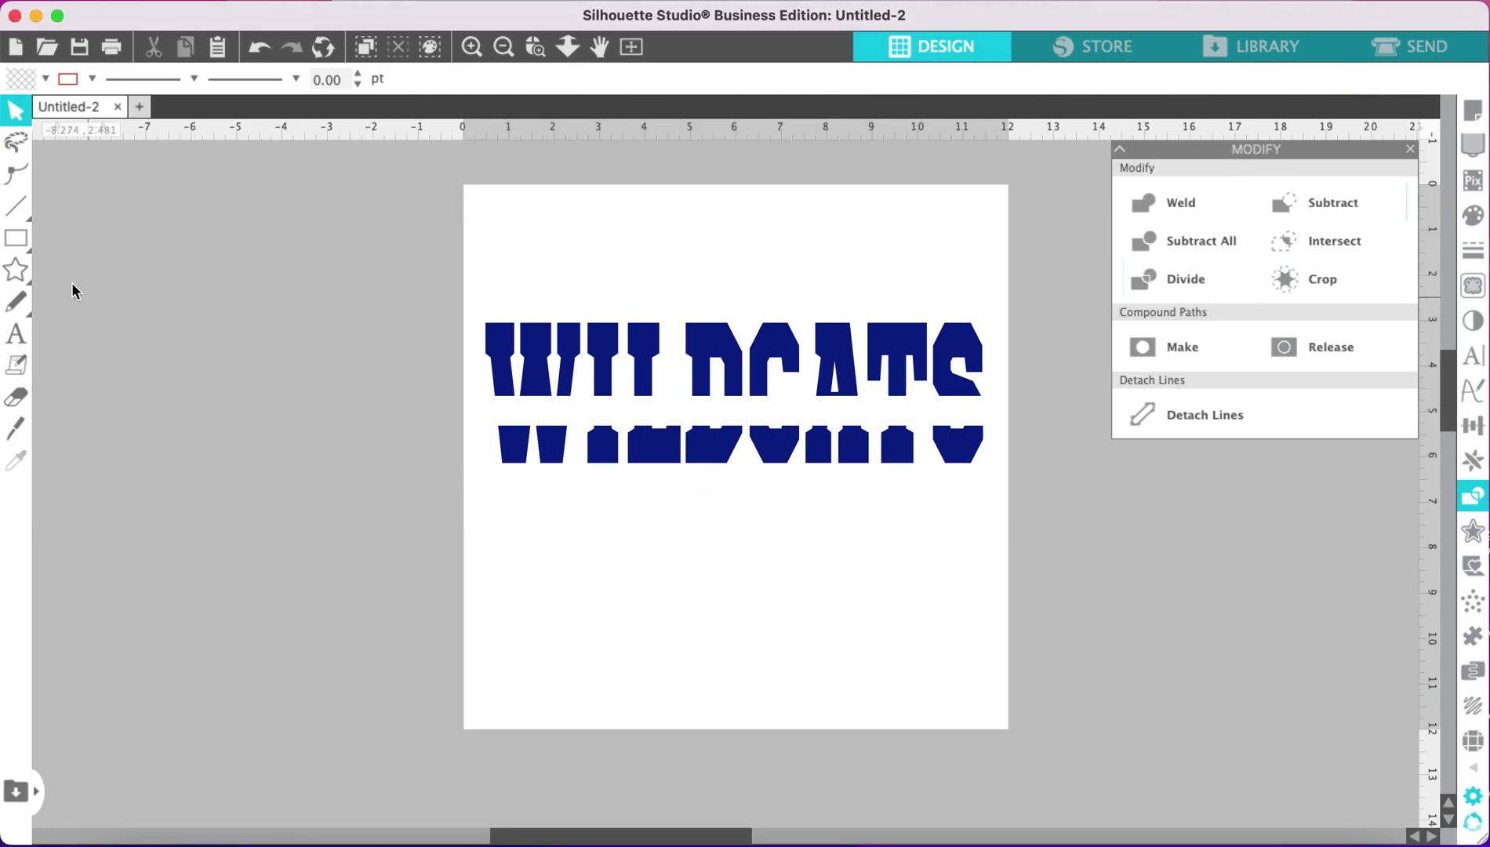
Step: Draw a thin 11.574 × 0.117 in bar across the gap with no outline and navy 082583 fill
left_click(10, 253)
left_click(48, 238)
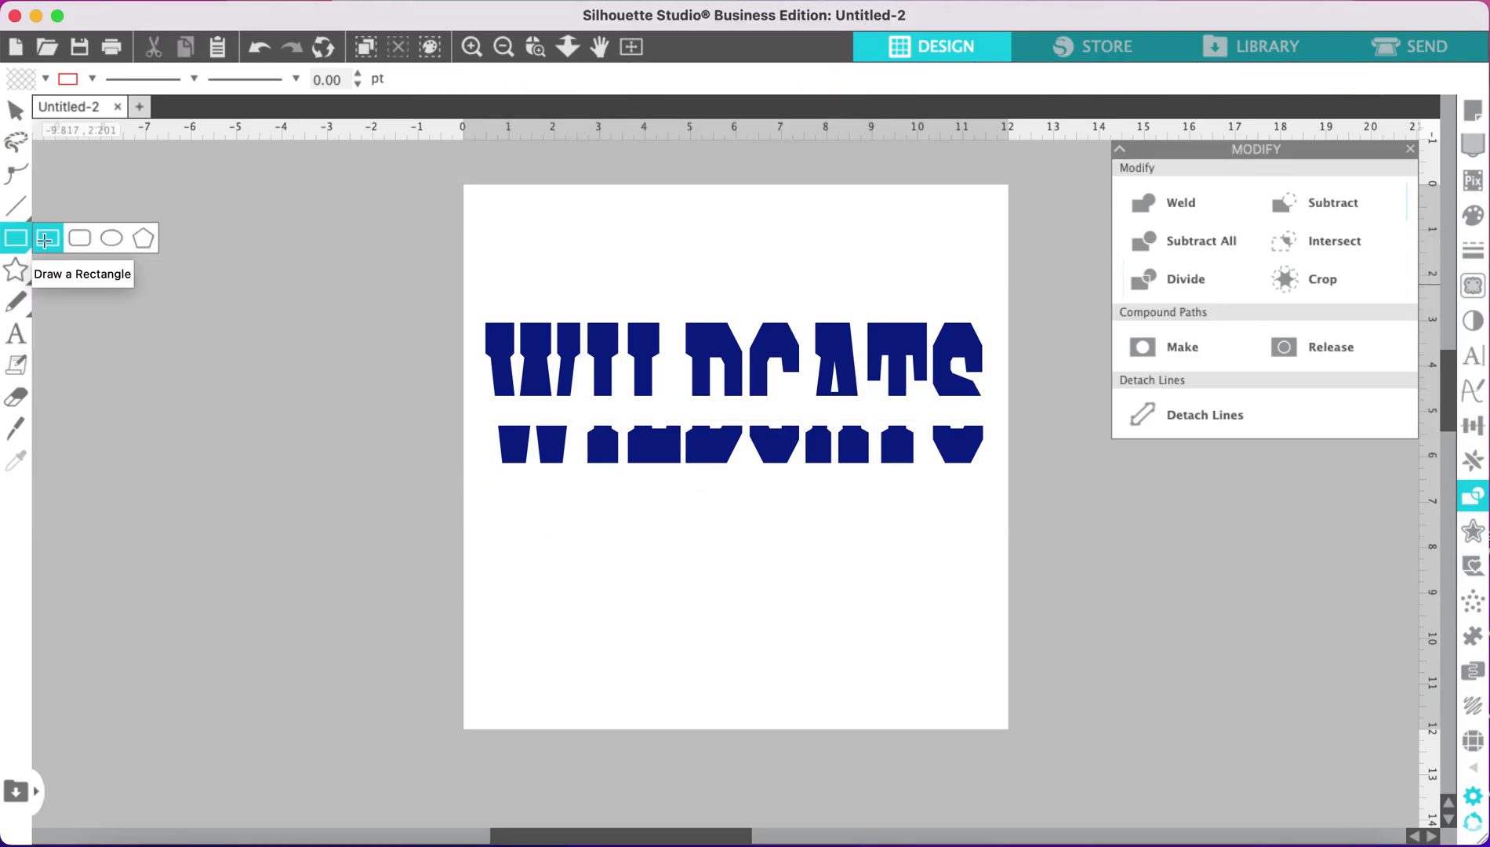
left_click_drag(475, 397, 1001, 401)
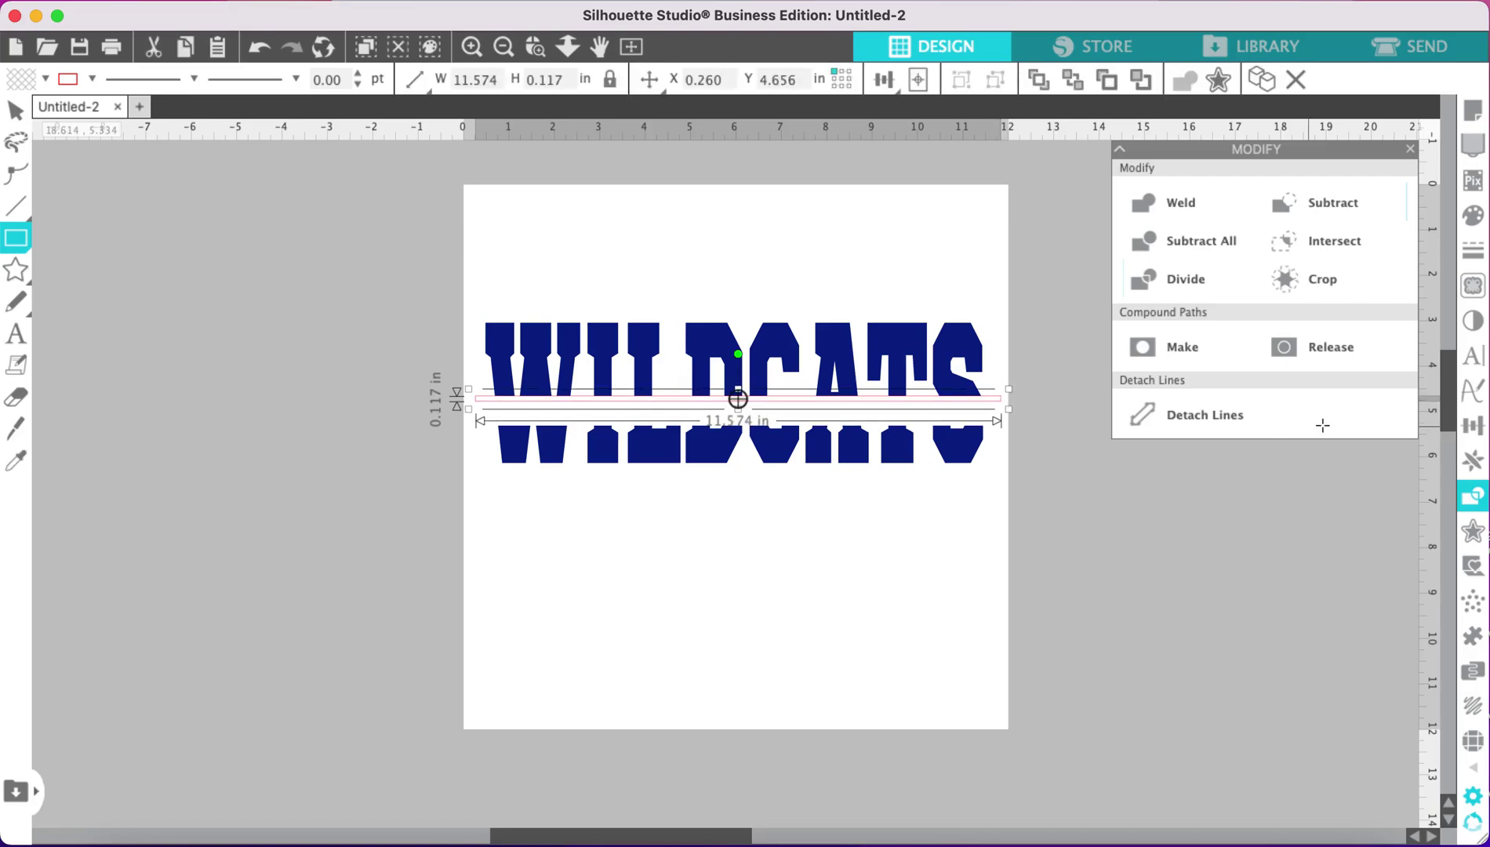
left_click(1472, 251)
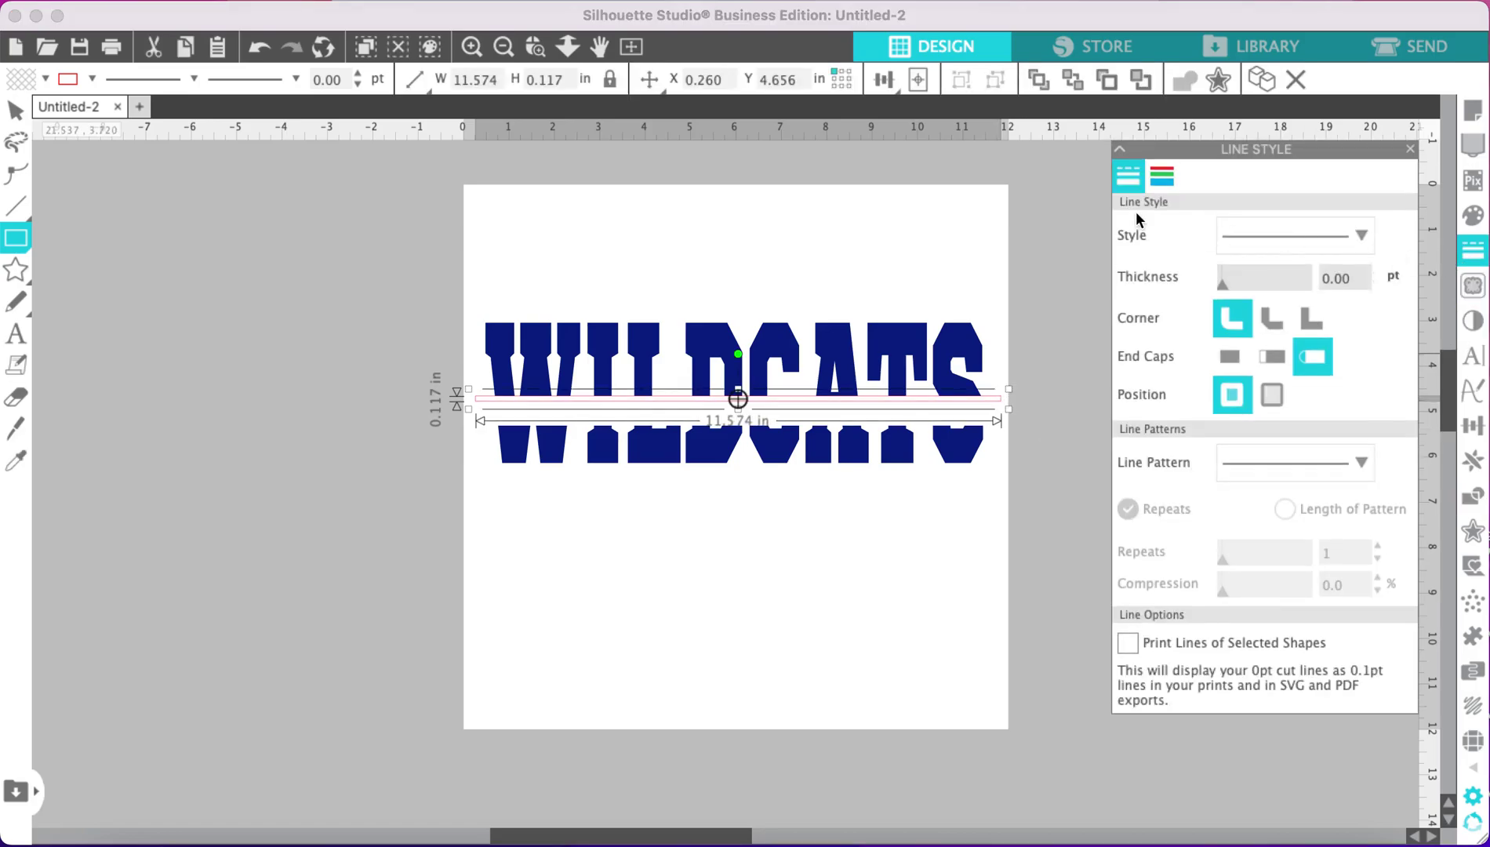
left_click(1162, 179)
left_click(1166, 228)
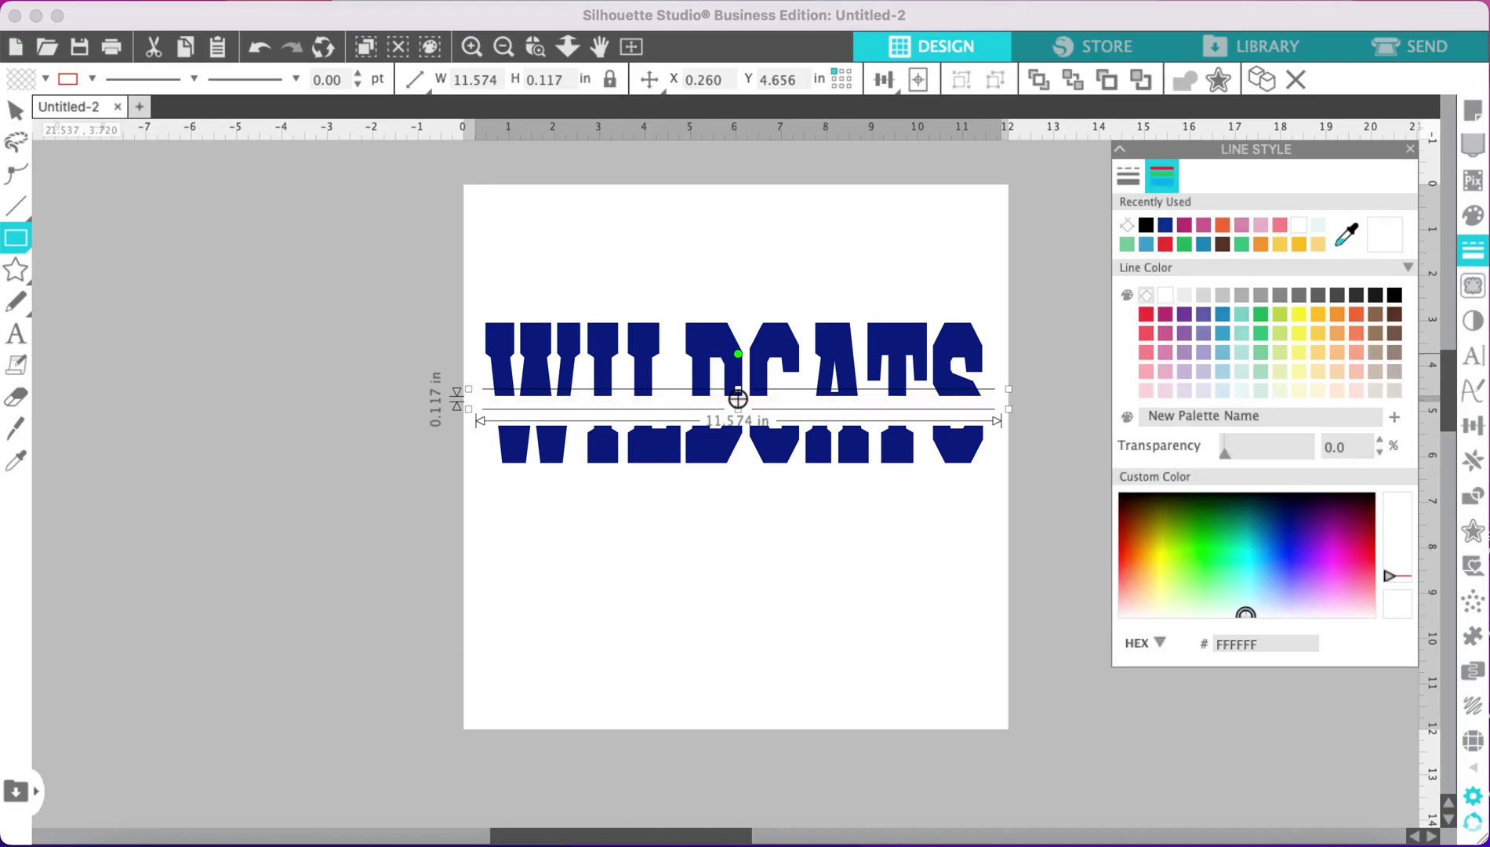
left_click(1166, 225)
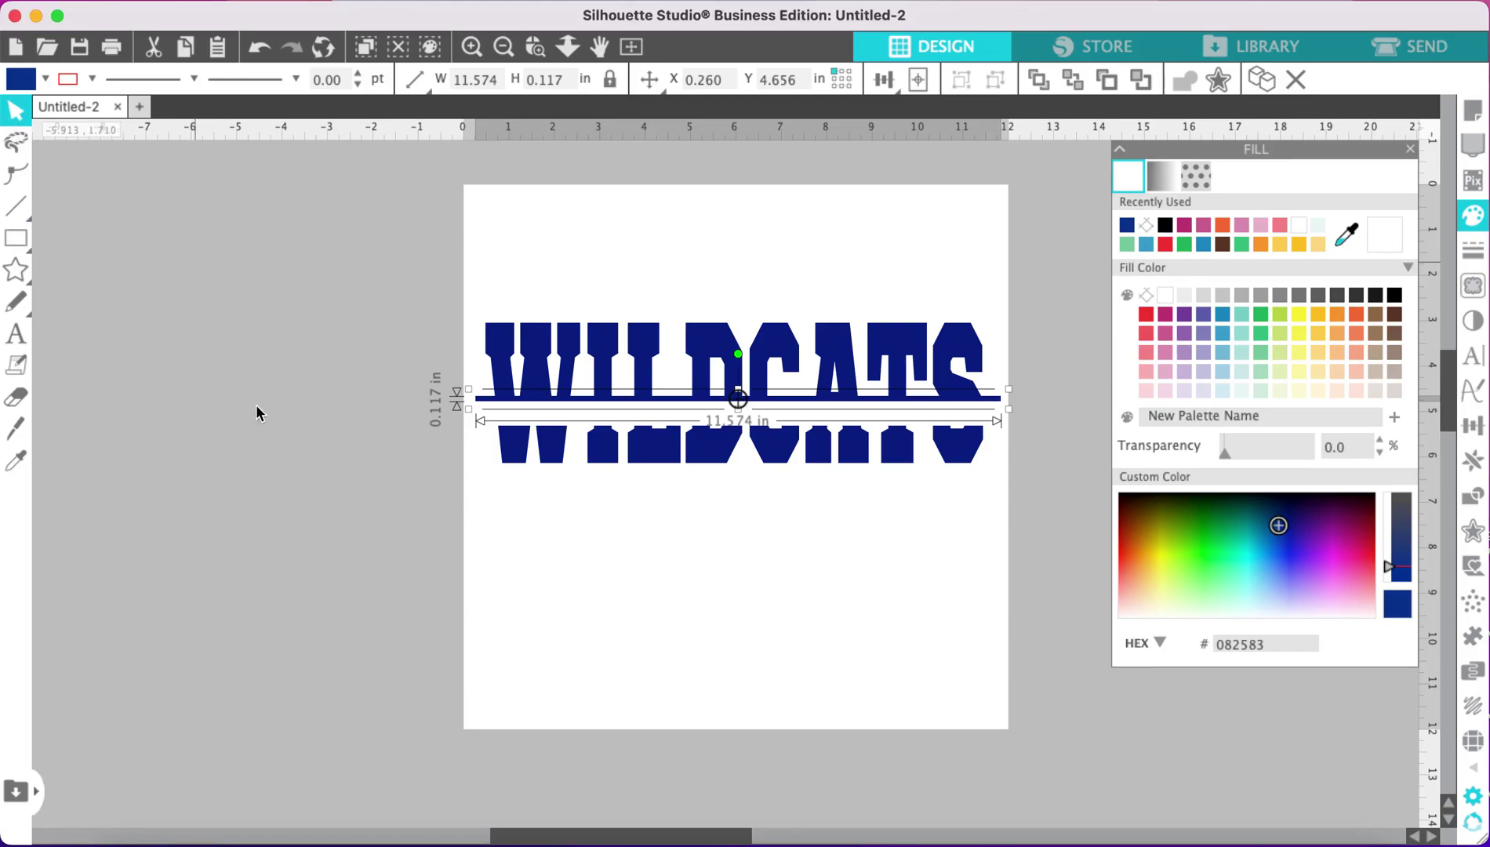
left_click(571, 472)
Step: Duplicate the thin navy bar and move the copy down onto the lower letters
left_click(682, 408)
right_click(681, 405)
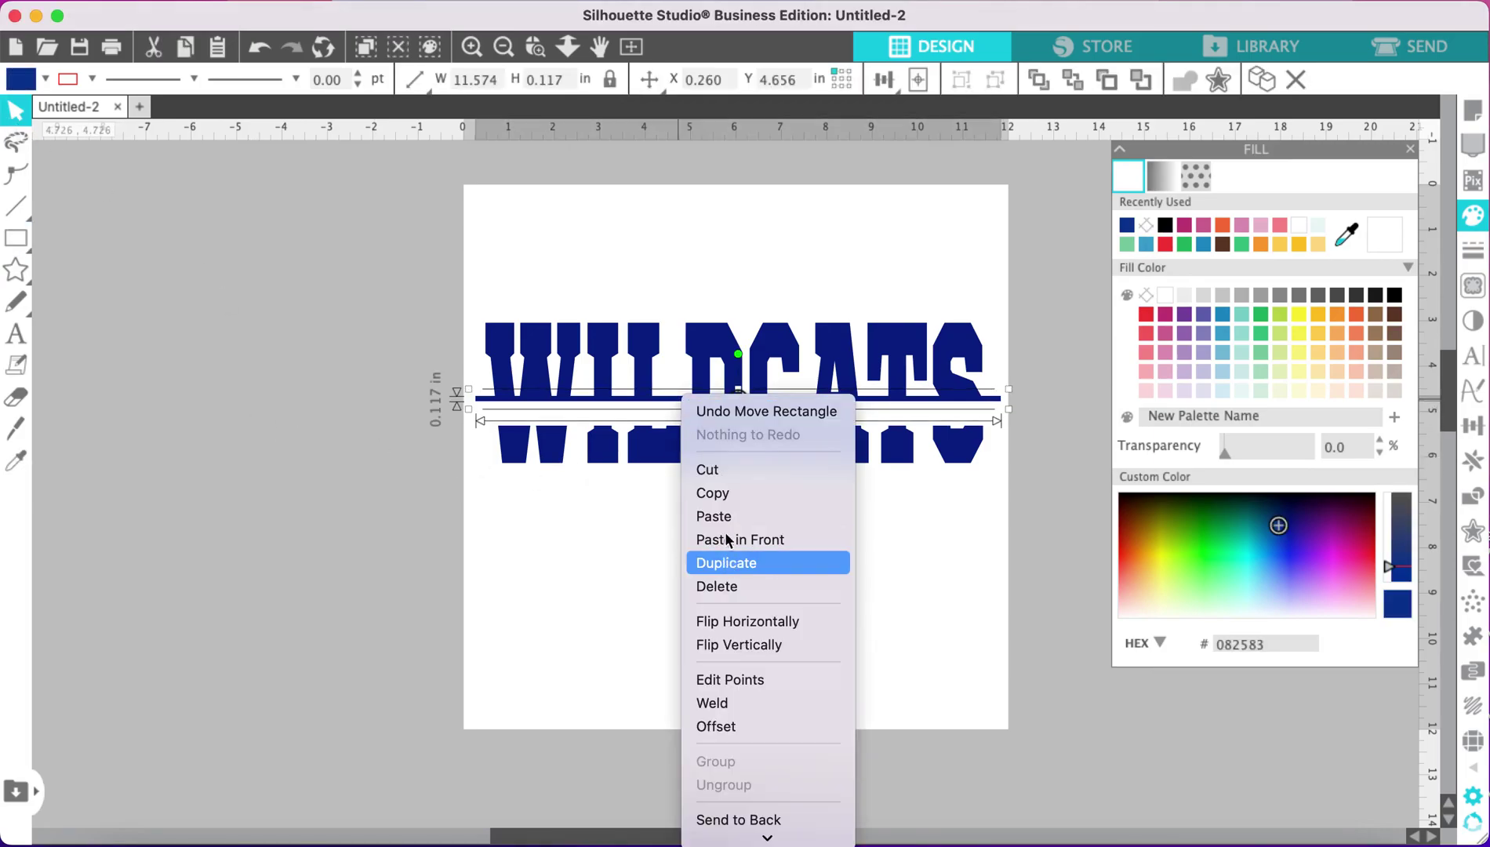
left_click(728, 563)
left_click_drag(685, 406, 663, 430)
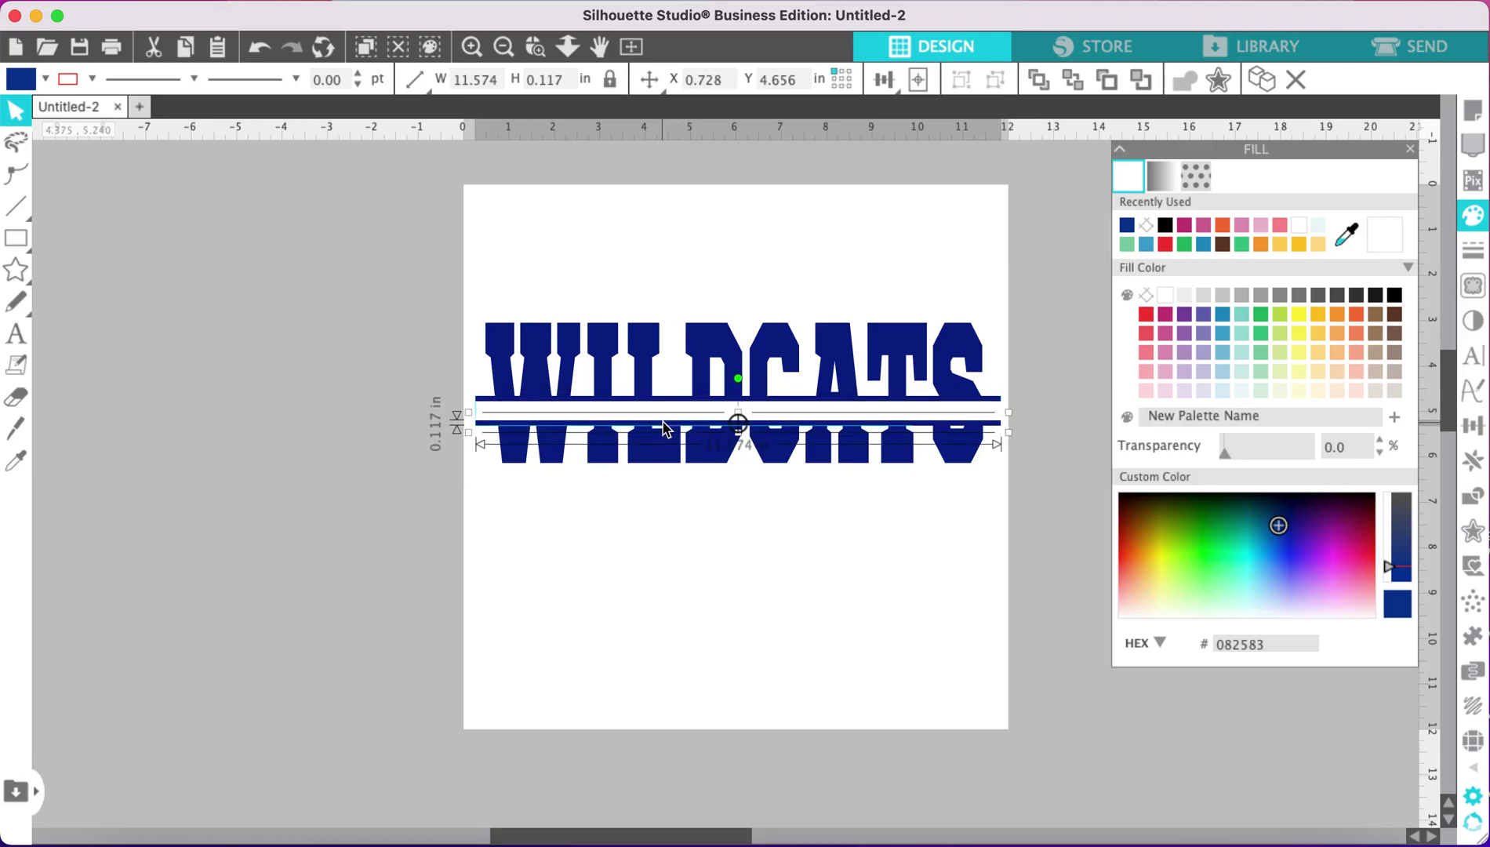
left_click(693, 523)
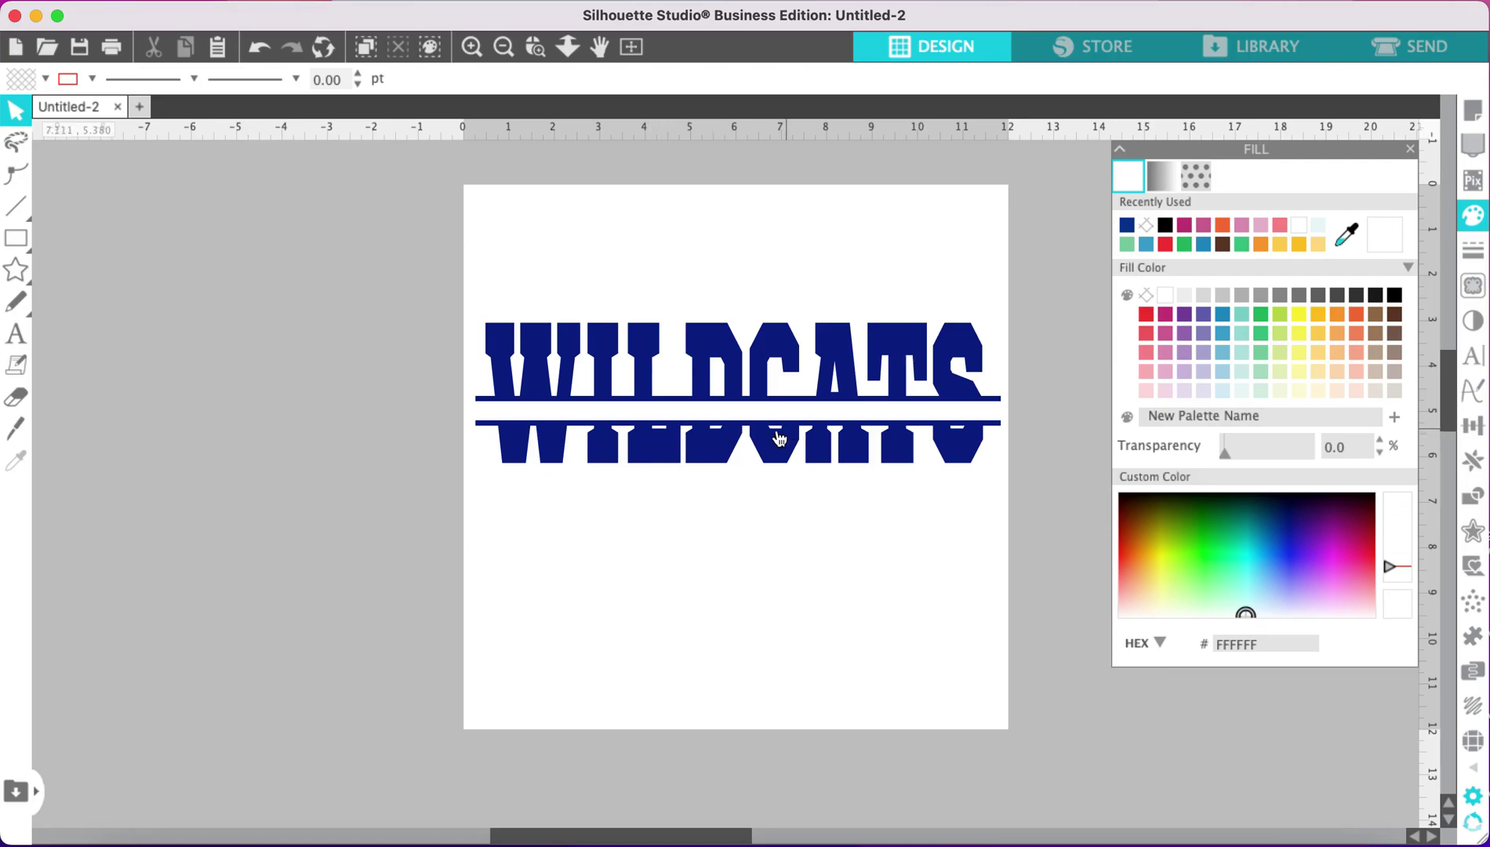
Step: Nudge the lower WILDCATS half down, raise the thin bar slightly, and select both bars
left_click_drag(774, 433, 775, 439)
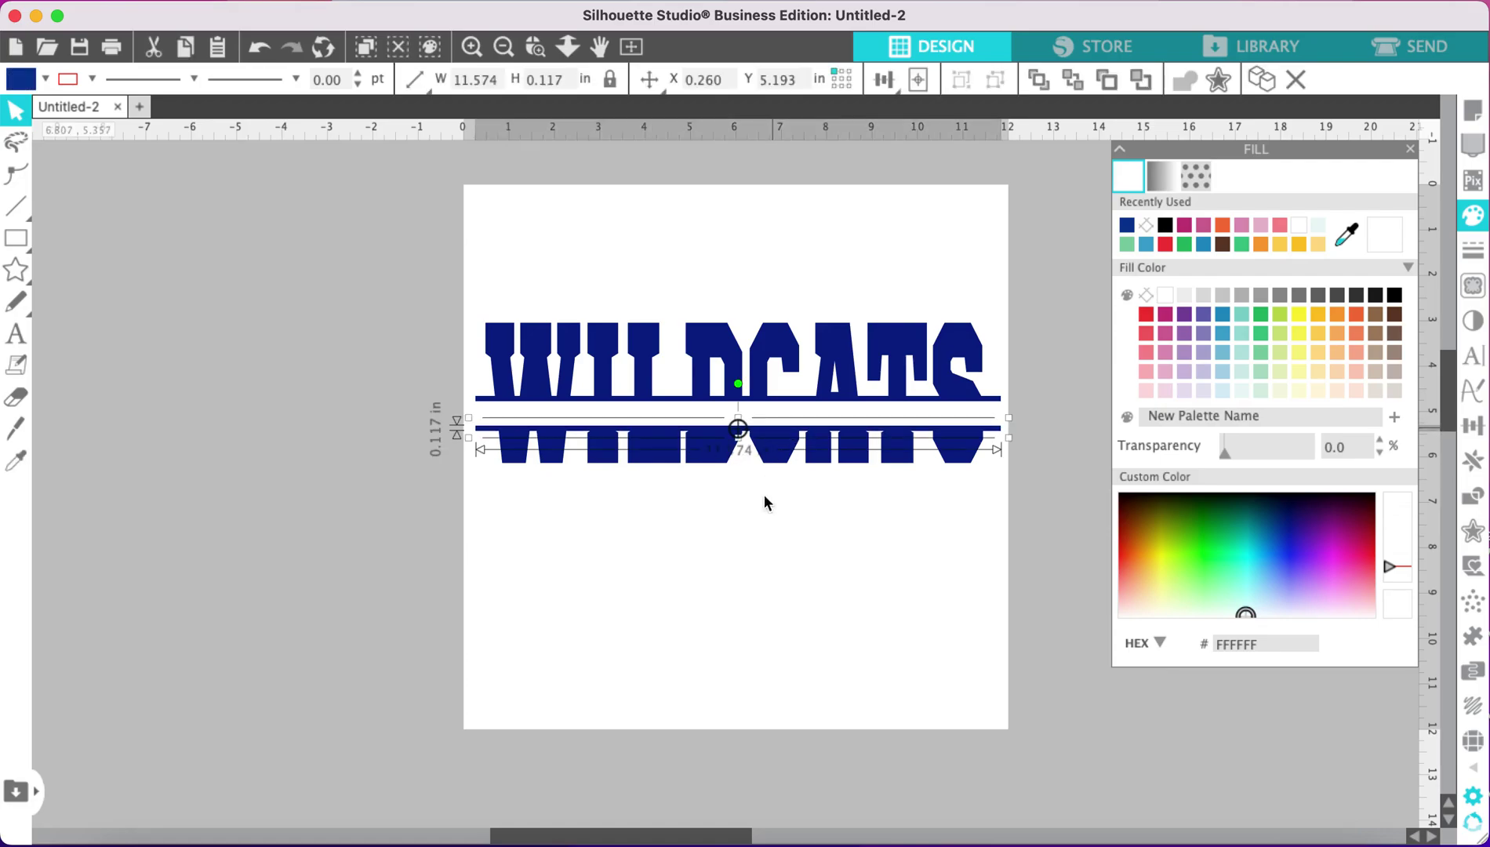
left_click(760, 653)
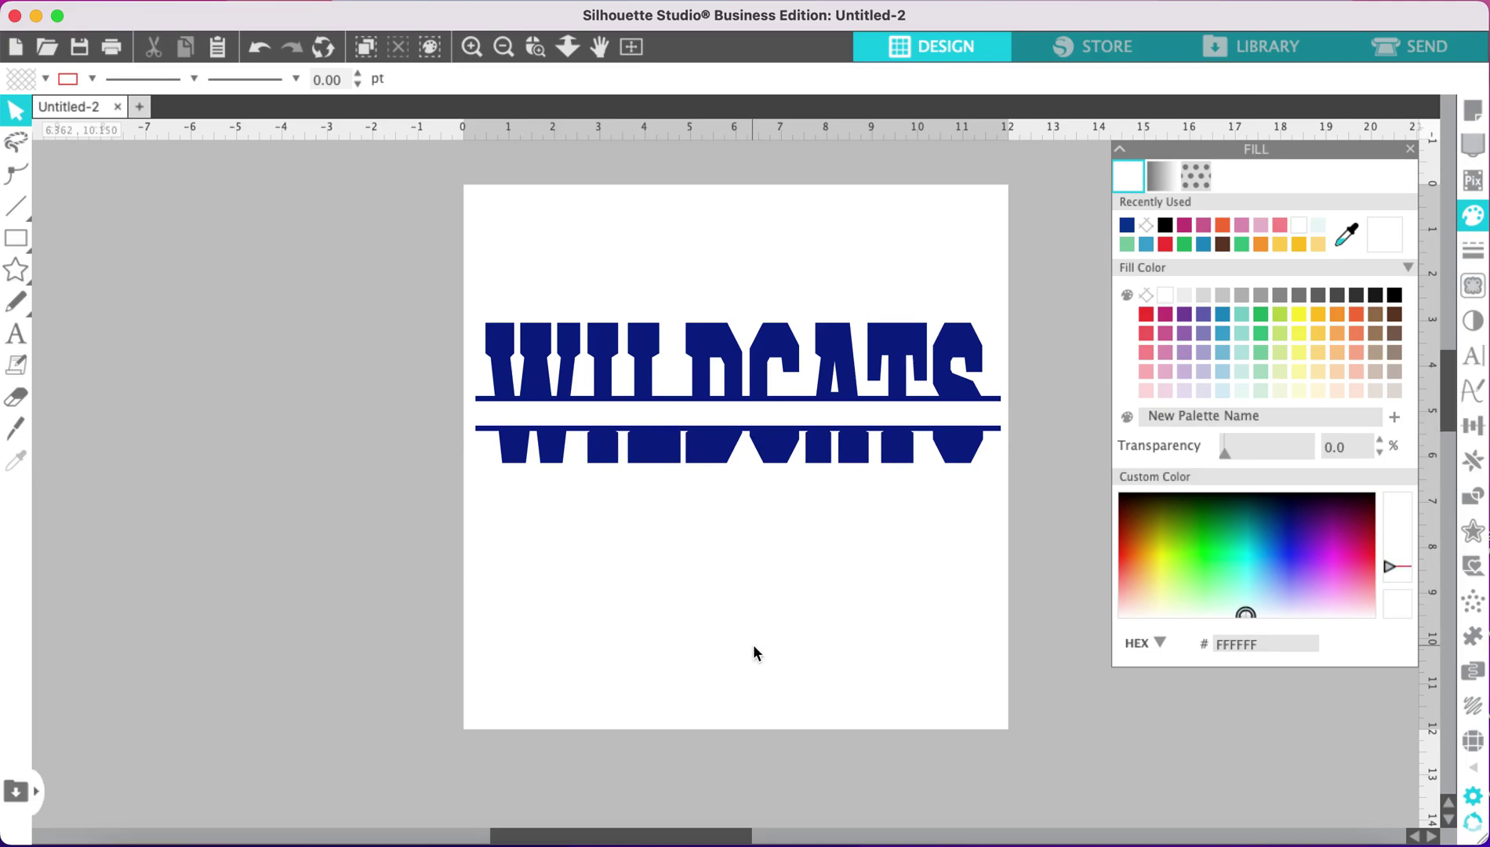
left_click_drag(680, 433, 679, 430)
left_click(460, 387)
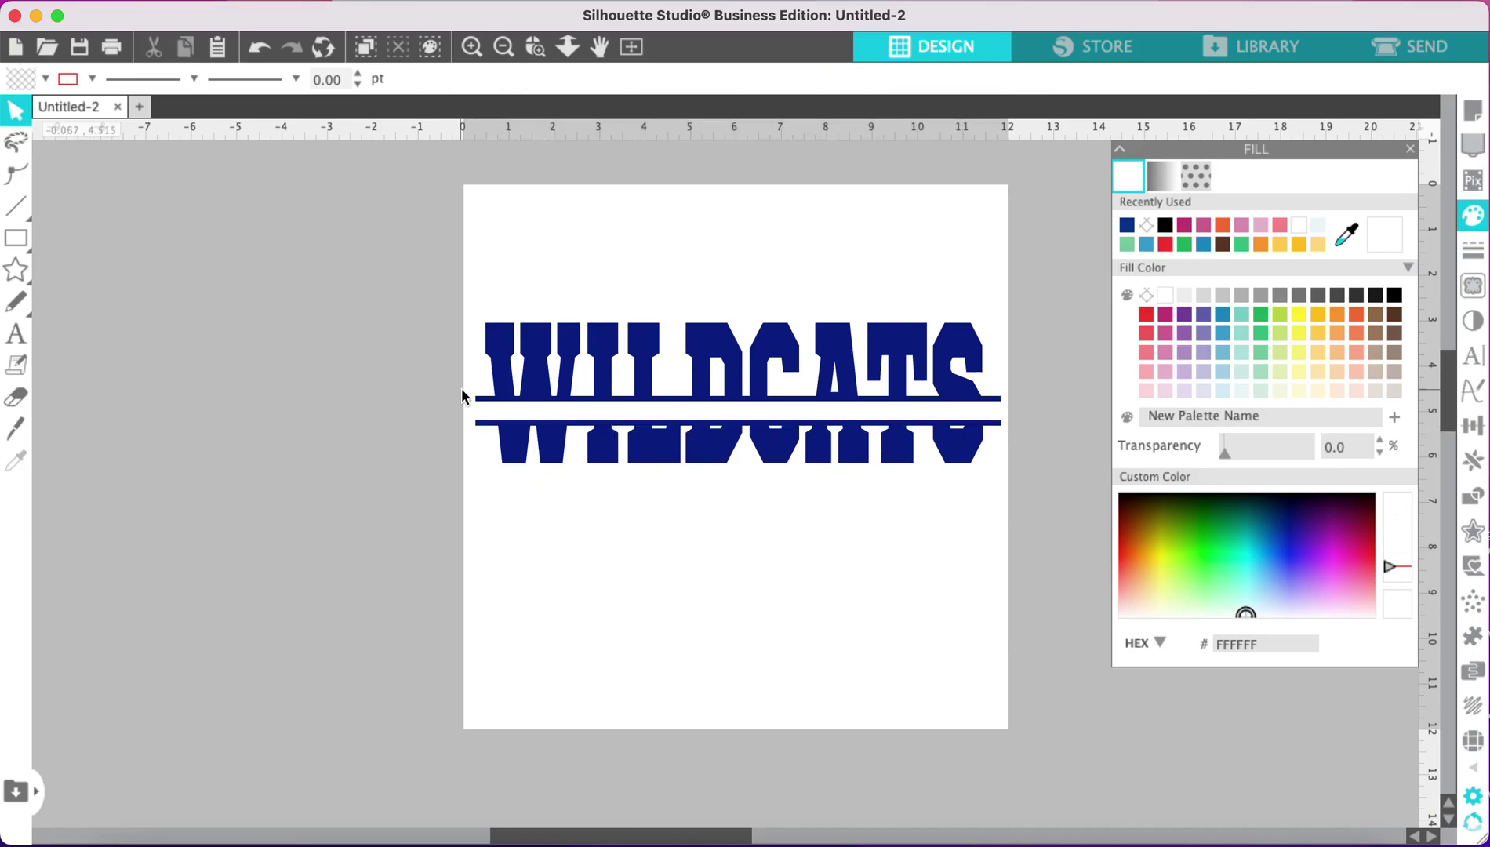
left_click(480, 425)
left_click(480, 423, "shift")
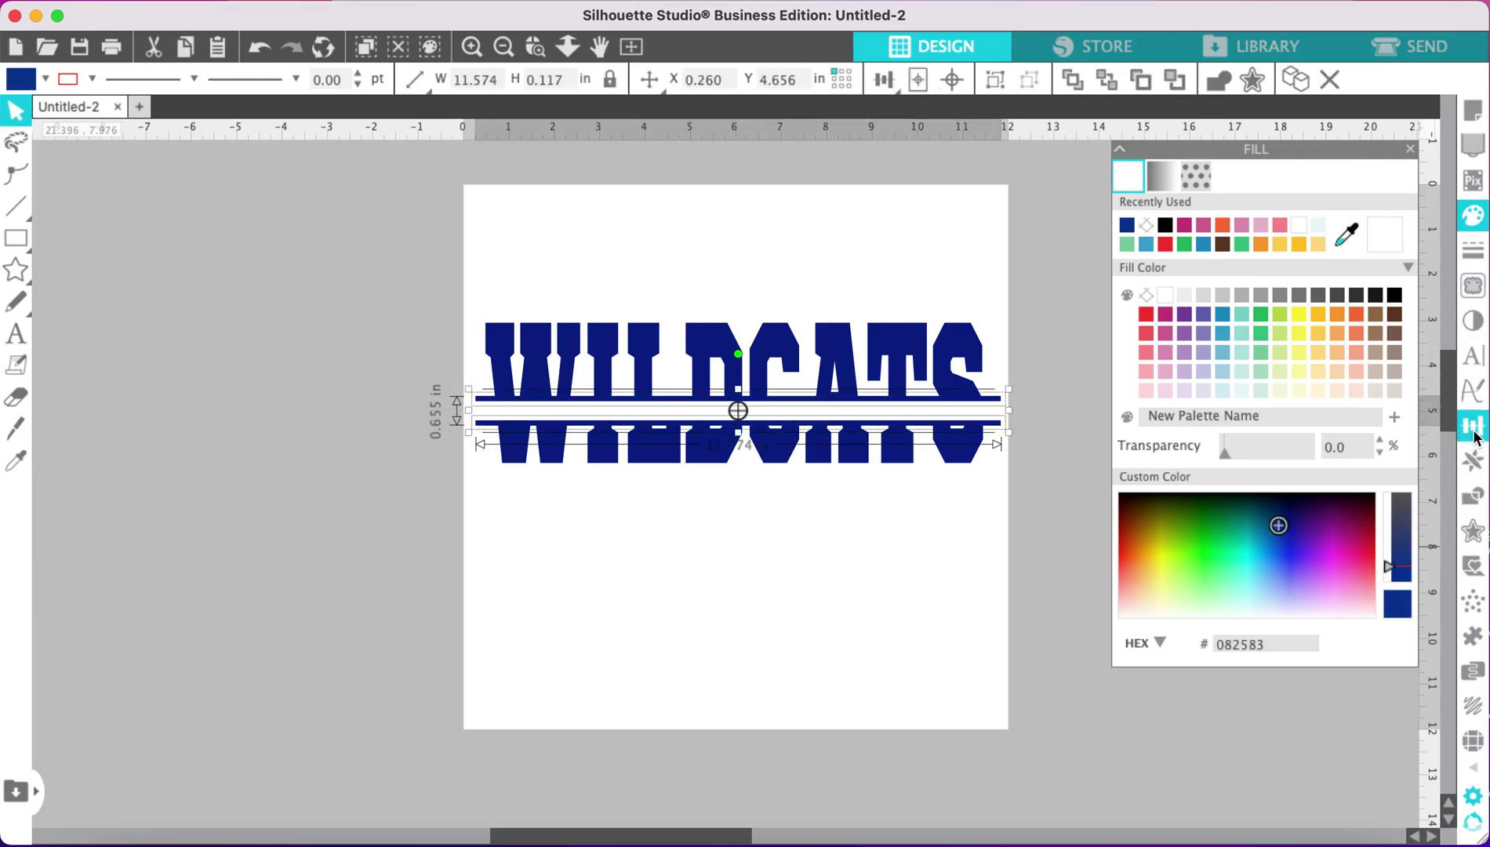
Step: Weld the upper letters with the top bar and the lower letters with the bottom bar
left_click(1474, 436)
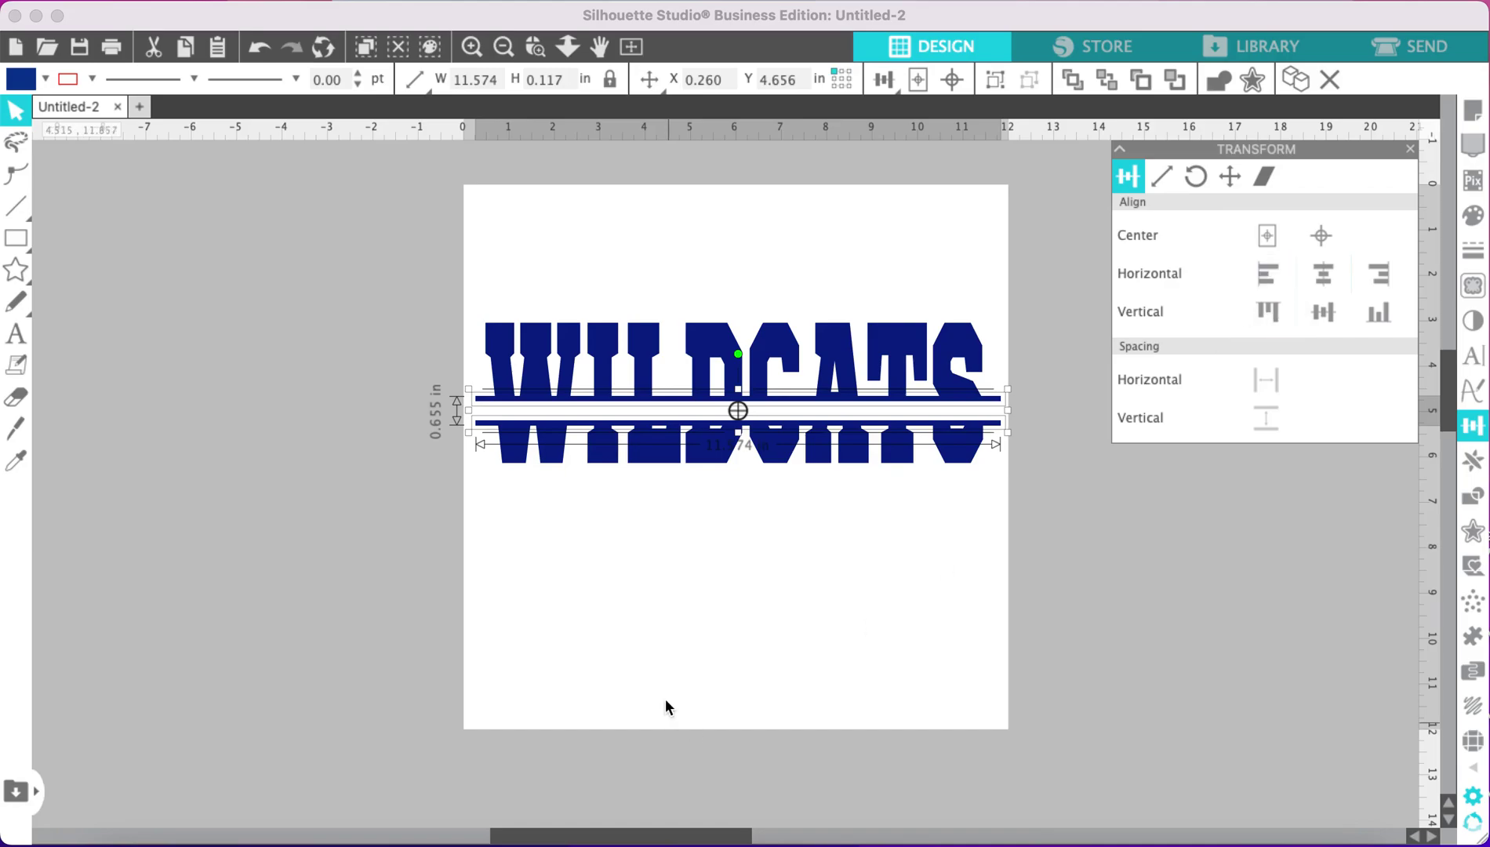
left_click(698, 694)
left_click_drag(431, 287, 1015, 431)
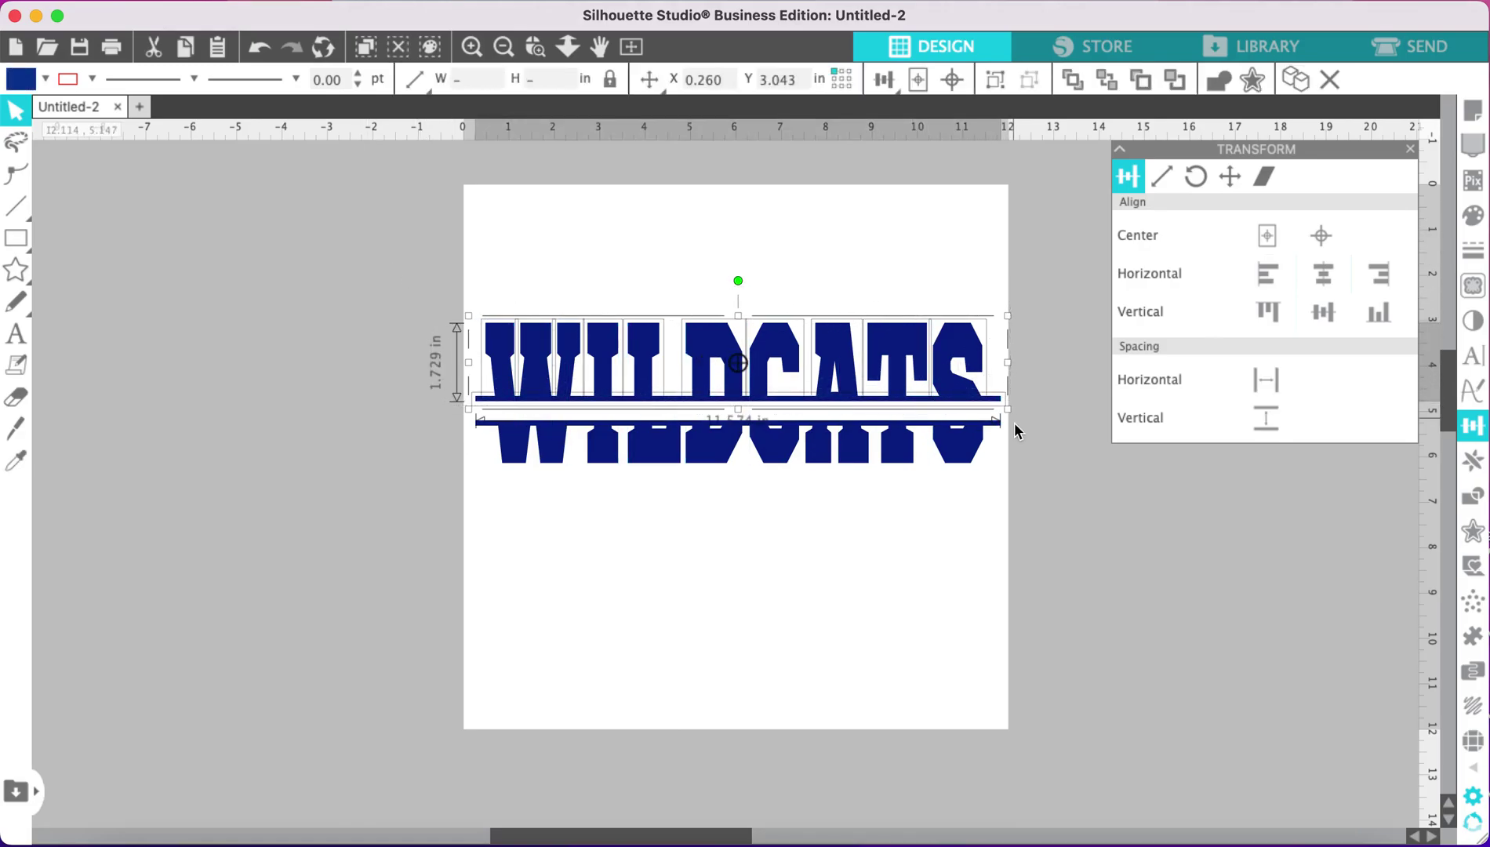
left_click(1481, 504)
left_click(1171, 212)
left_click(895, 500)
left_click_drag(1039, 497, 468, 414)
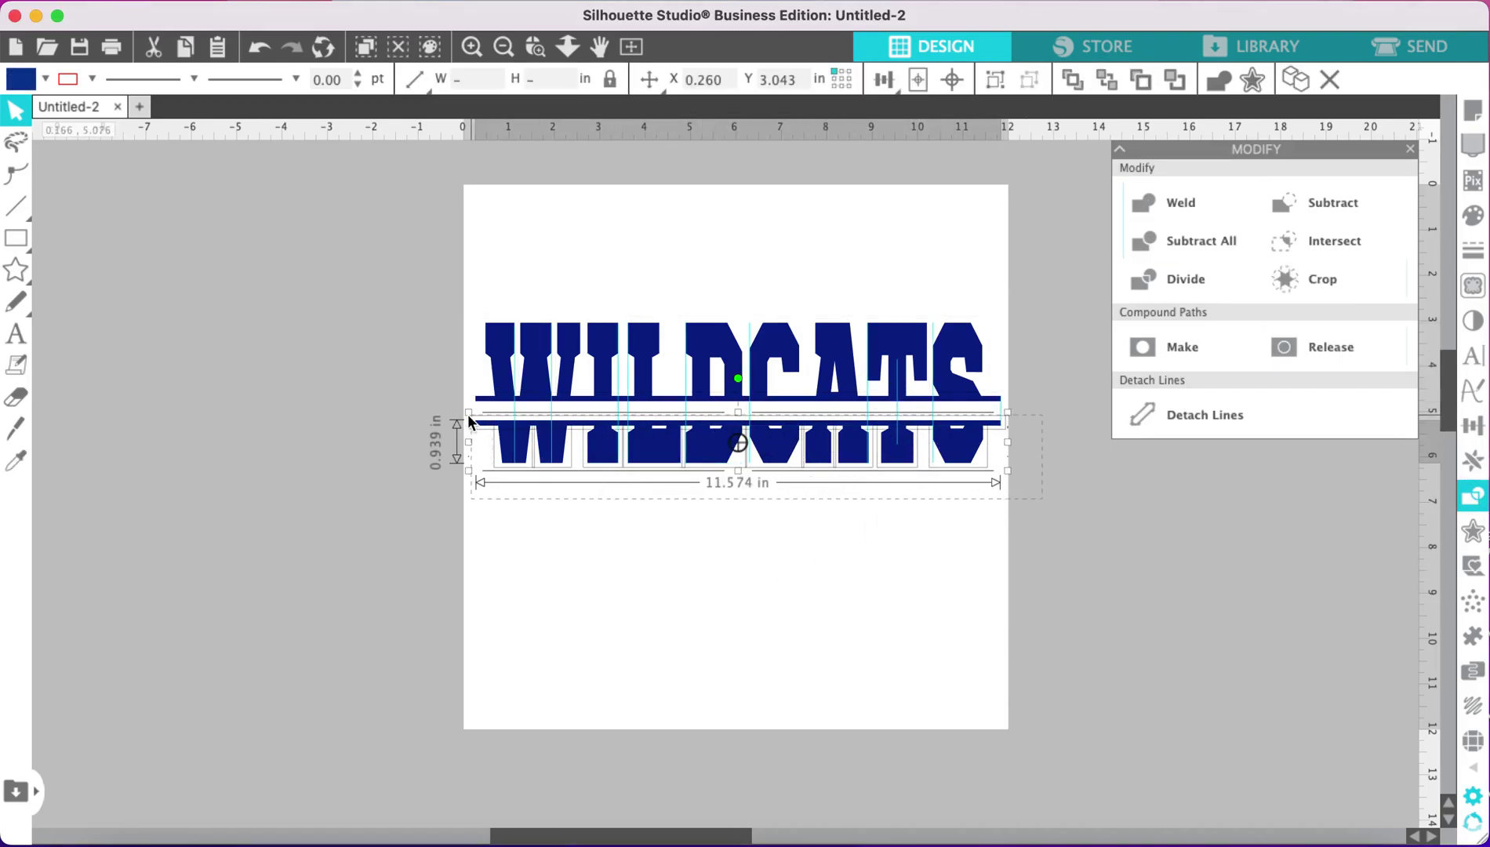
left_click(1159, 213)
Step: Move the welded lower WILDCATS strip to adjust the gap between the halves
left_click(780, 466)
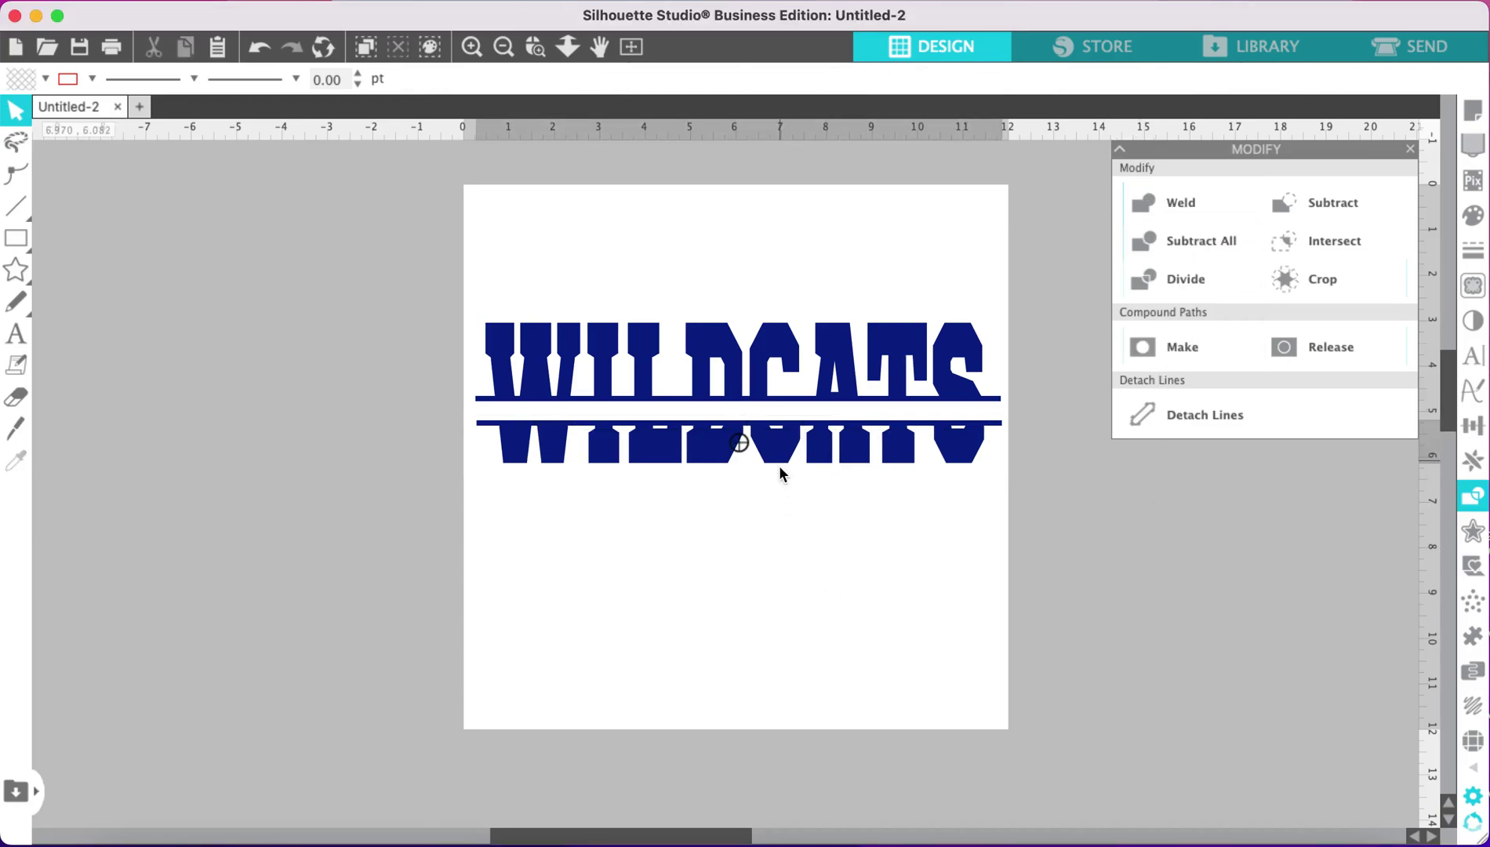
left_click_drag(780, 468, 718, 500)
left_click(781, 538)
left_click(716, 500)
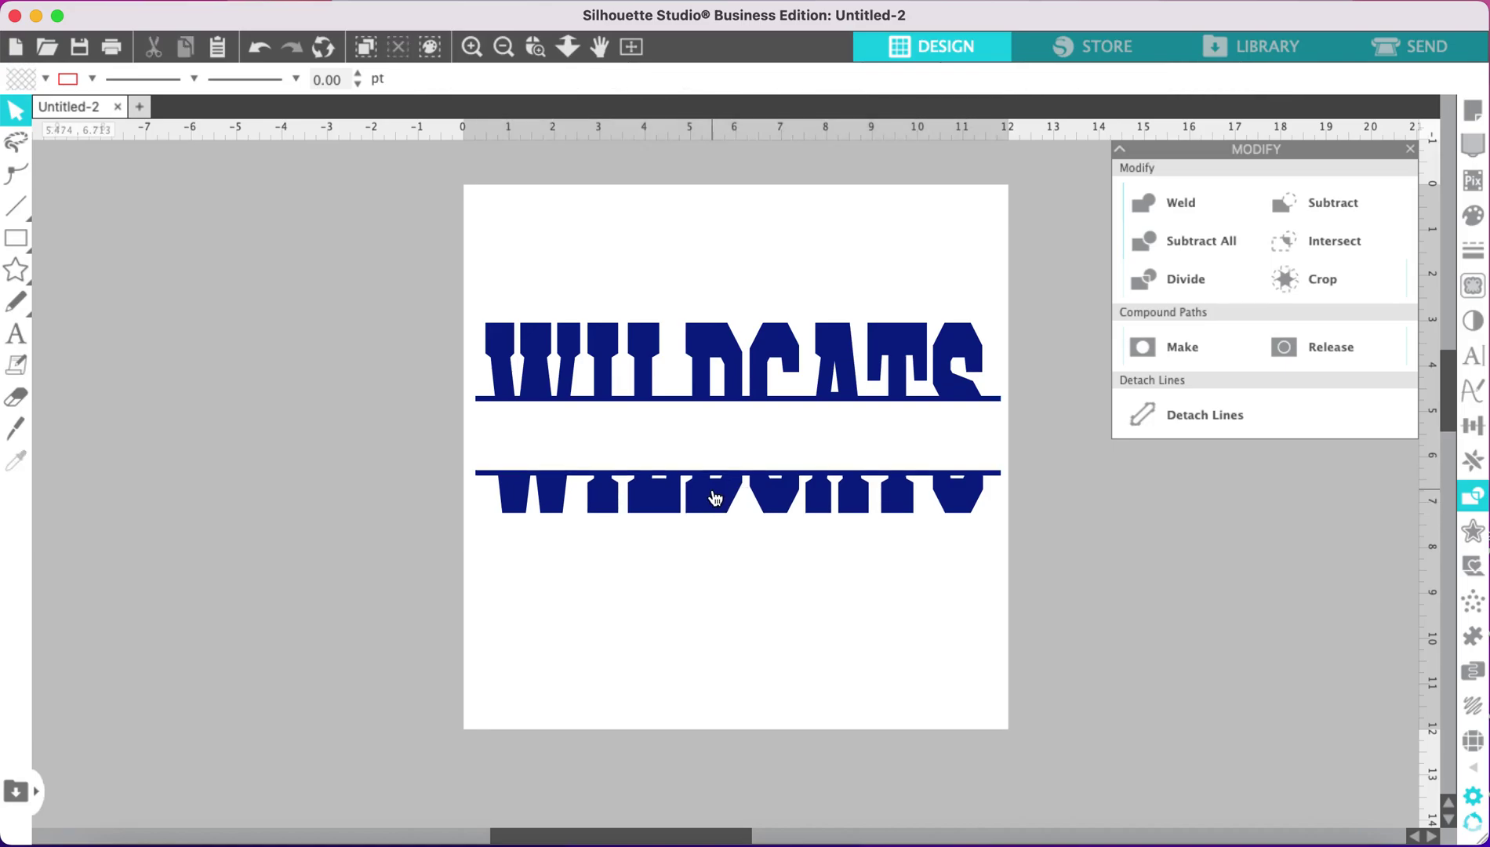
left_click(16, 335)
Step: Type 'Your Town' in a new text box in the gap between the bars
left_click(513, 431)
key("Escape")
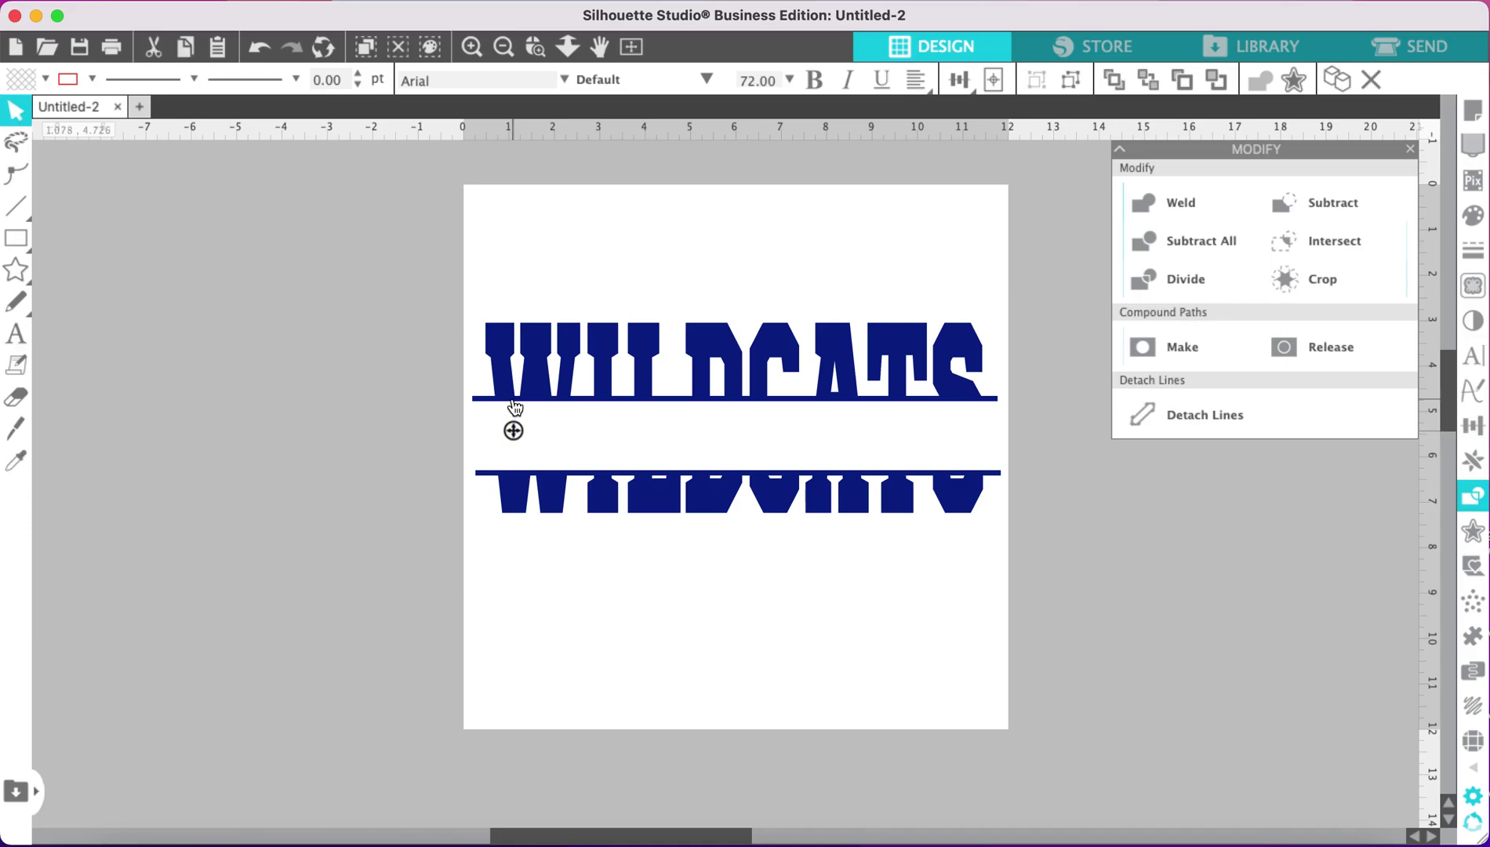
type("Your")
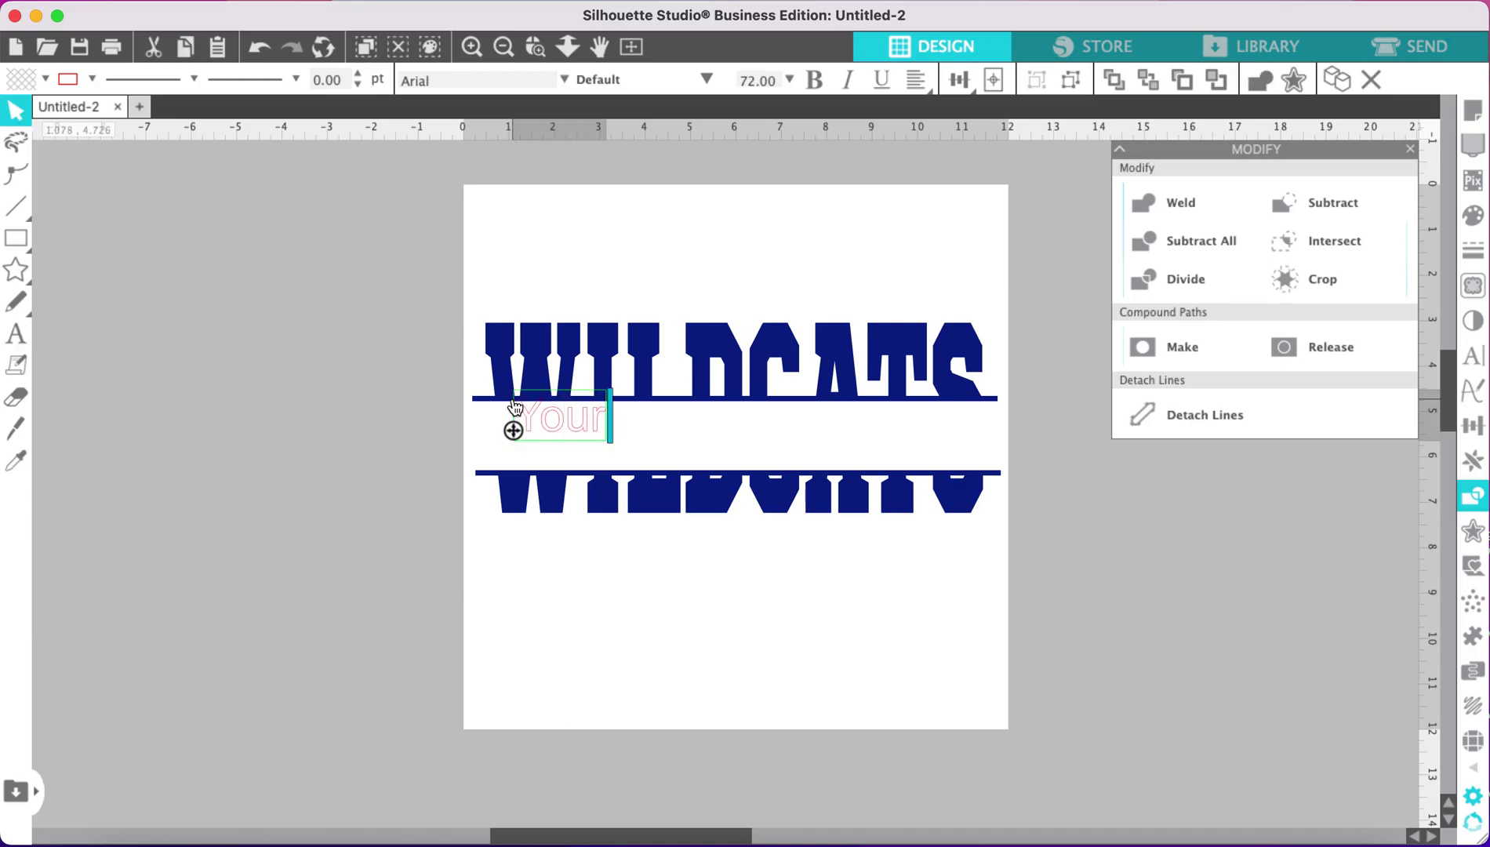
type(" Town")
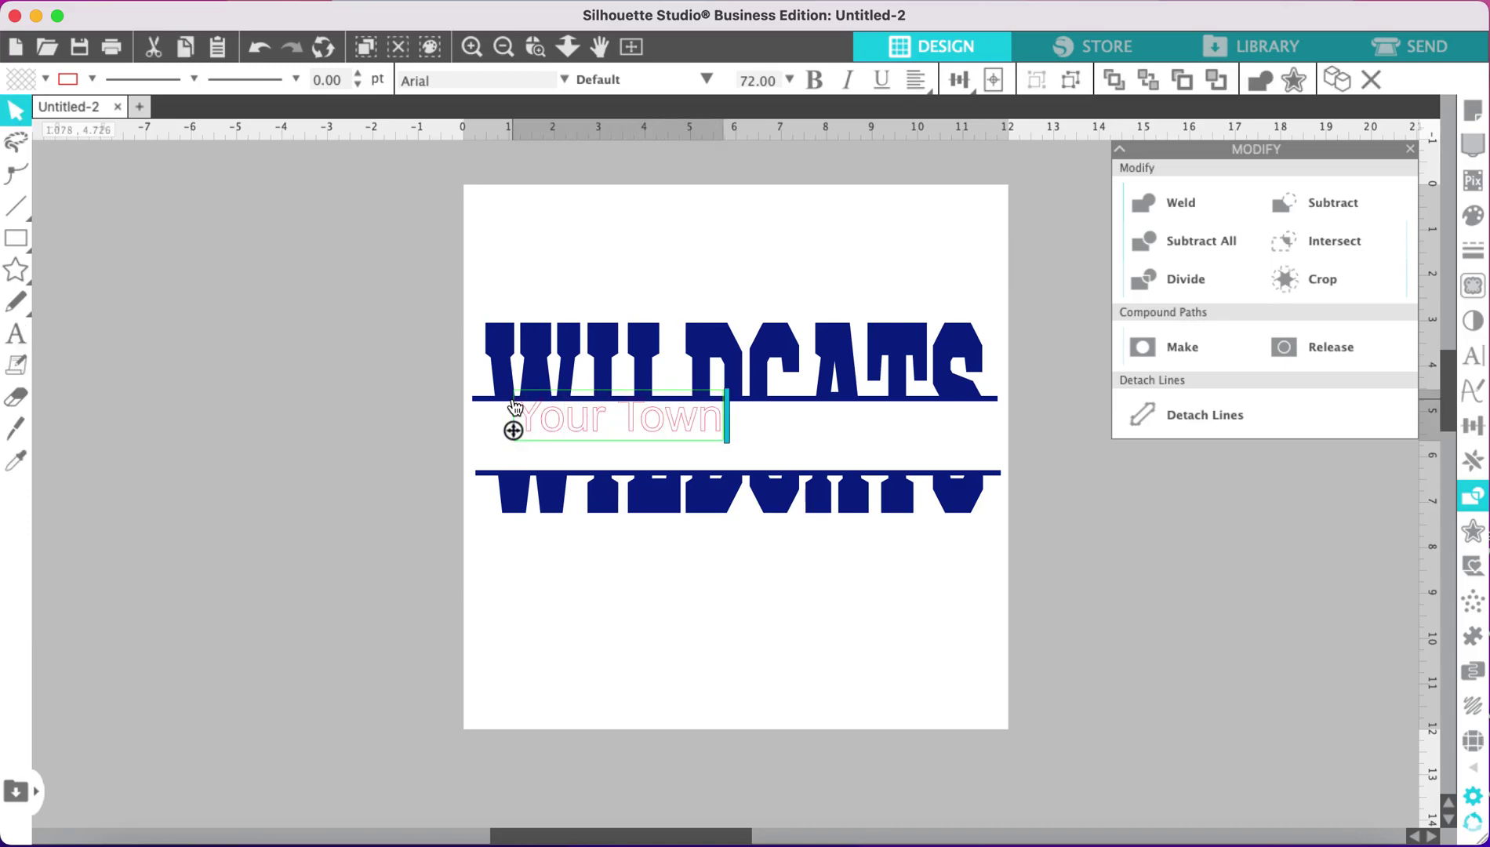
key("Escape")
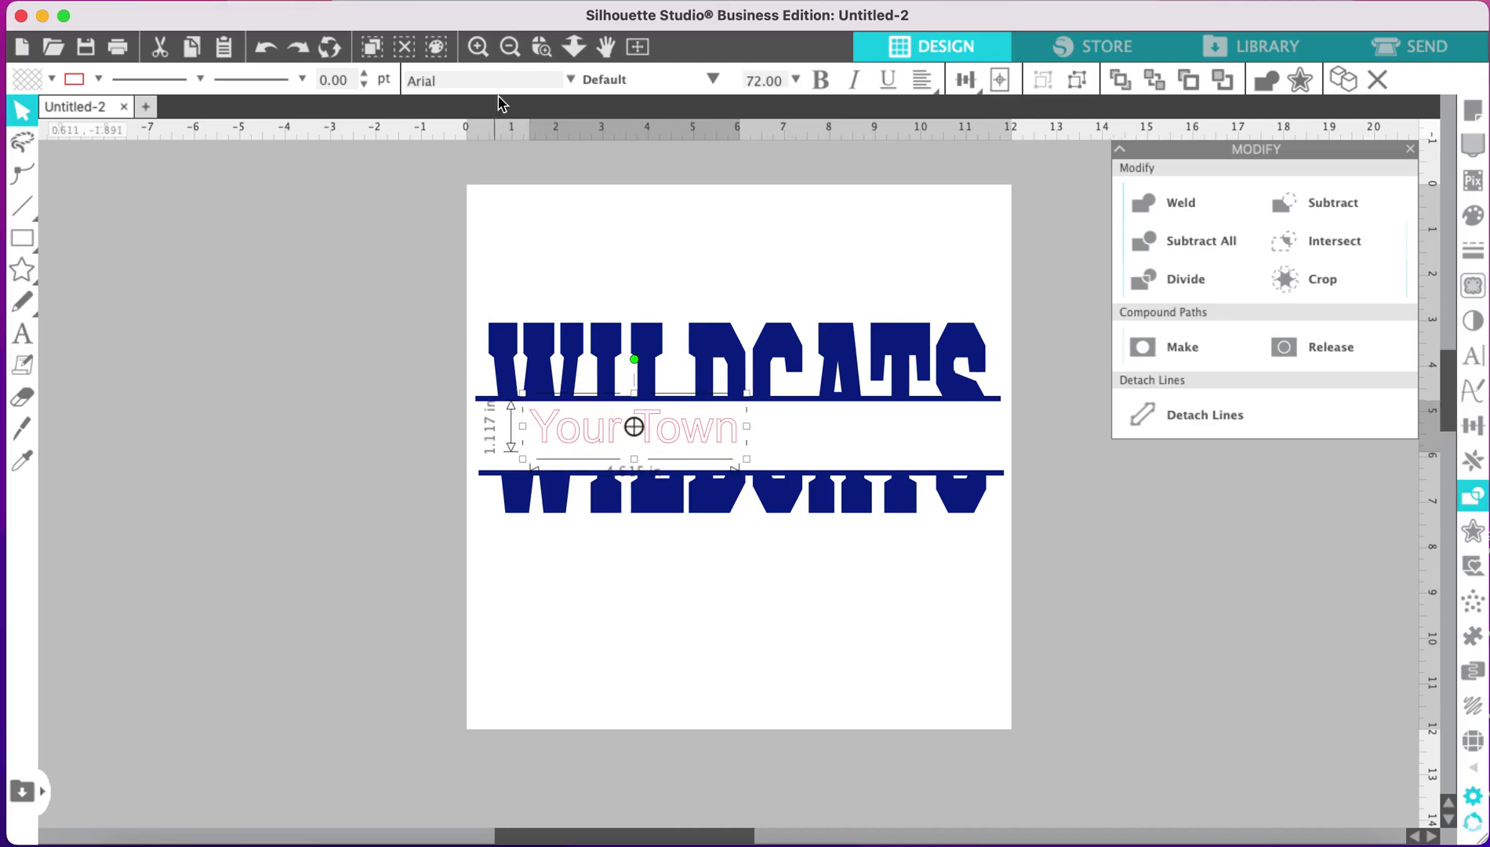
Step: Set 'Your Town' in the AGRatherBeSleepingSolid script font
left_click(570, 81)
scroll(541, 387, "down", 5)
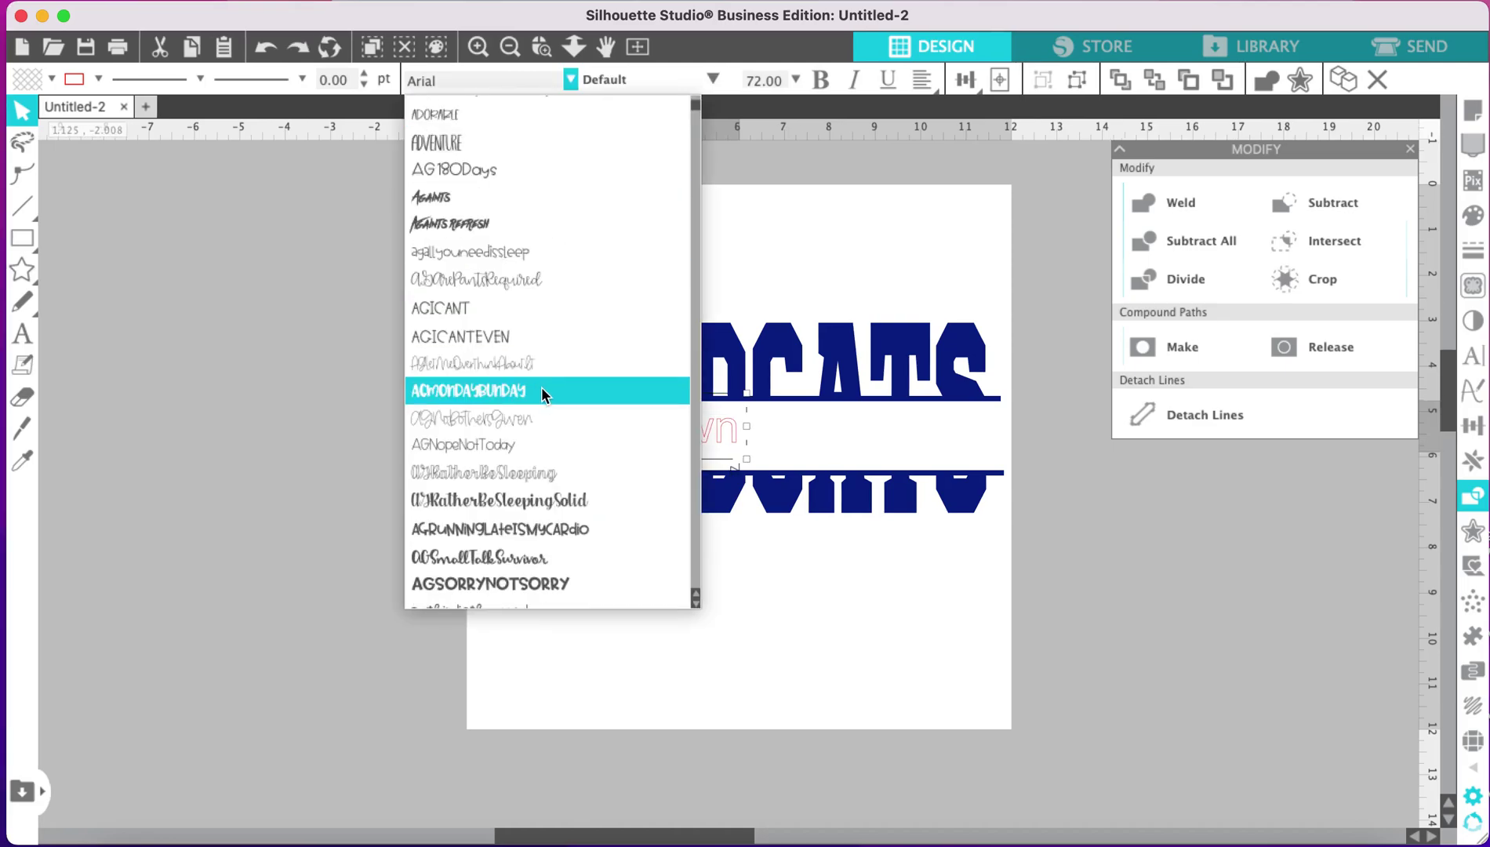
left_click(545, 503)
left_click(1472, 250)
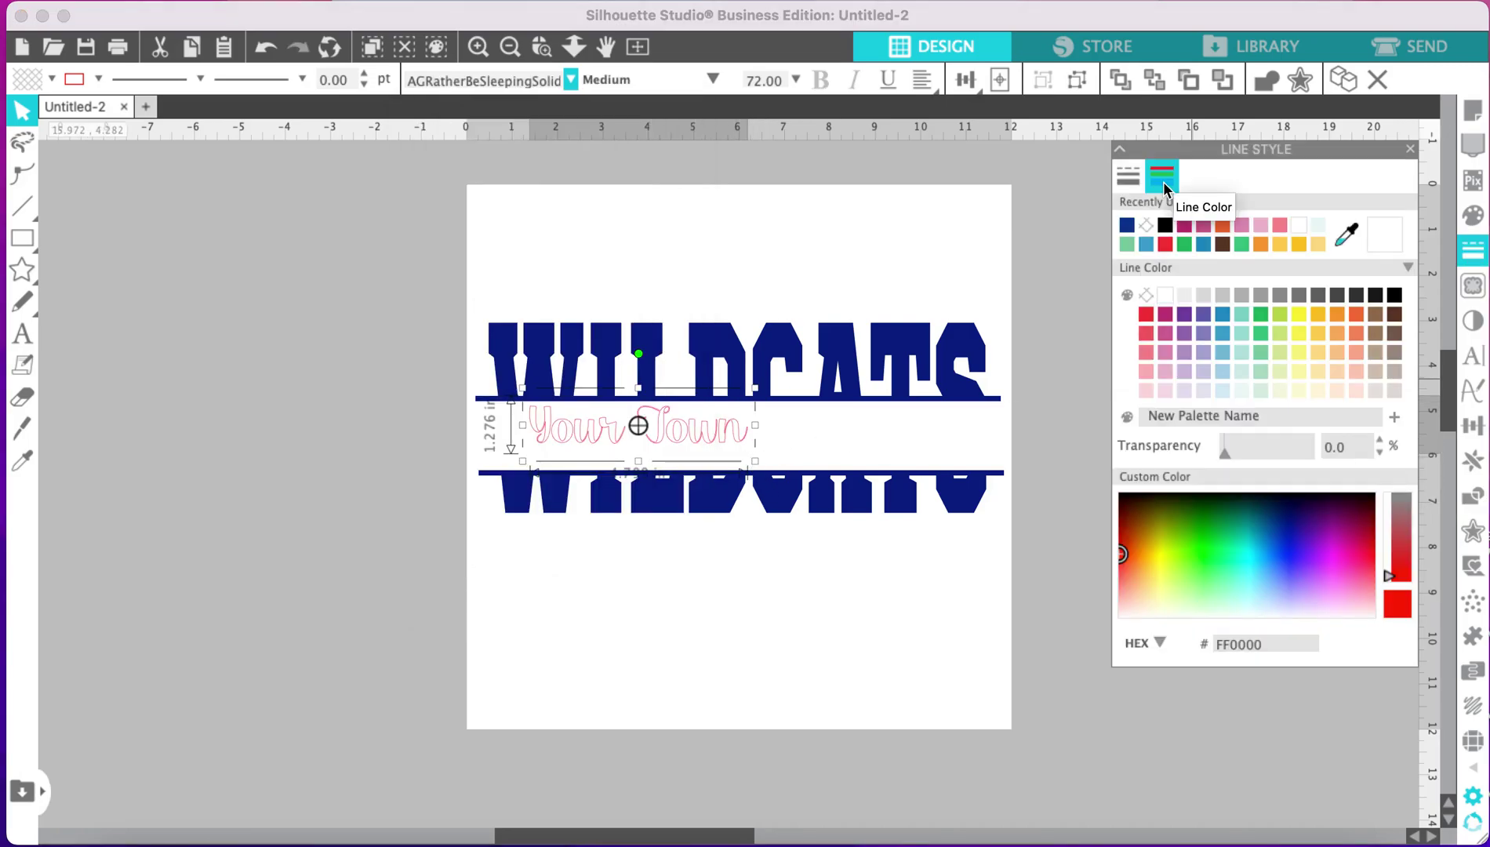
Step: Remove the outline from 'Your Town' and fill it orange F05E2B
left_click(1127, 225)
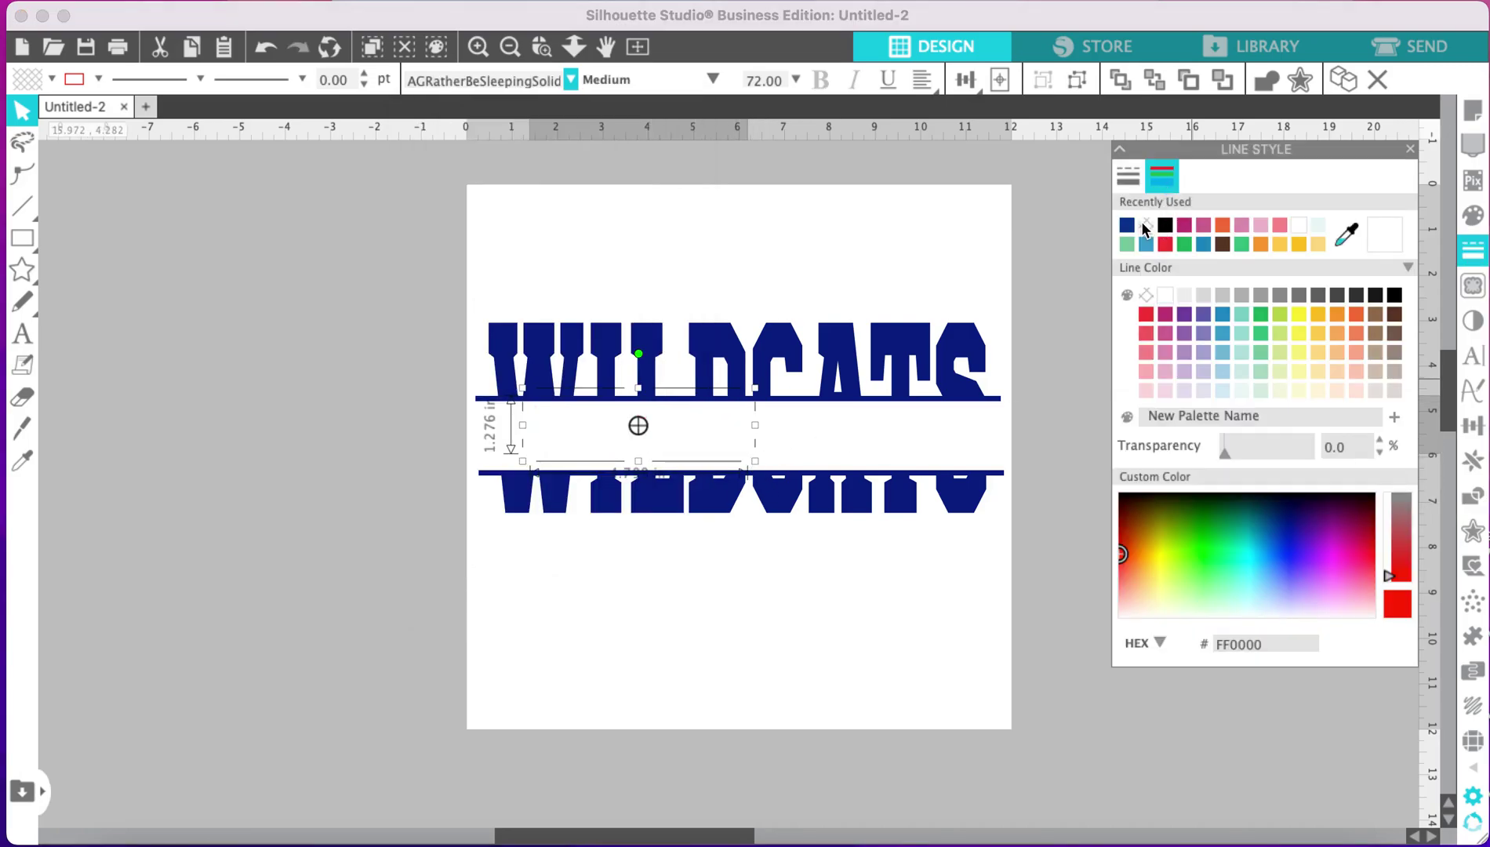
left_click(1472, 214)
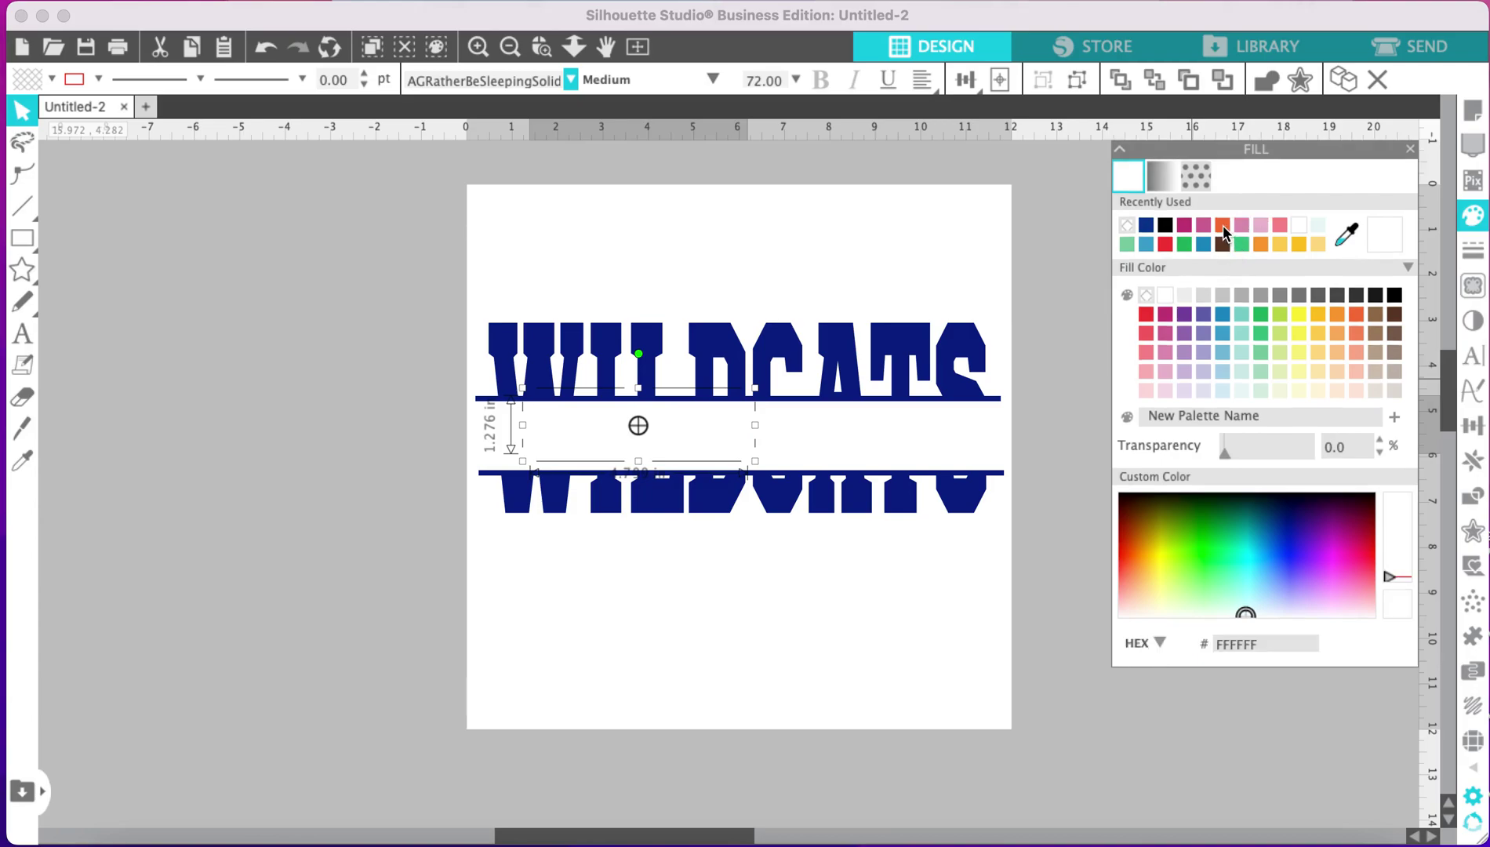
left_click(1223, 224)
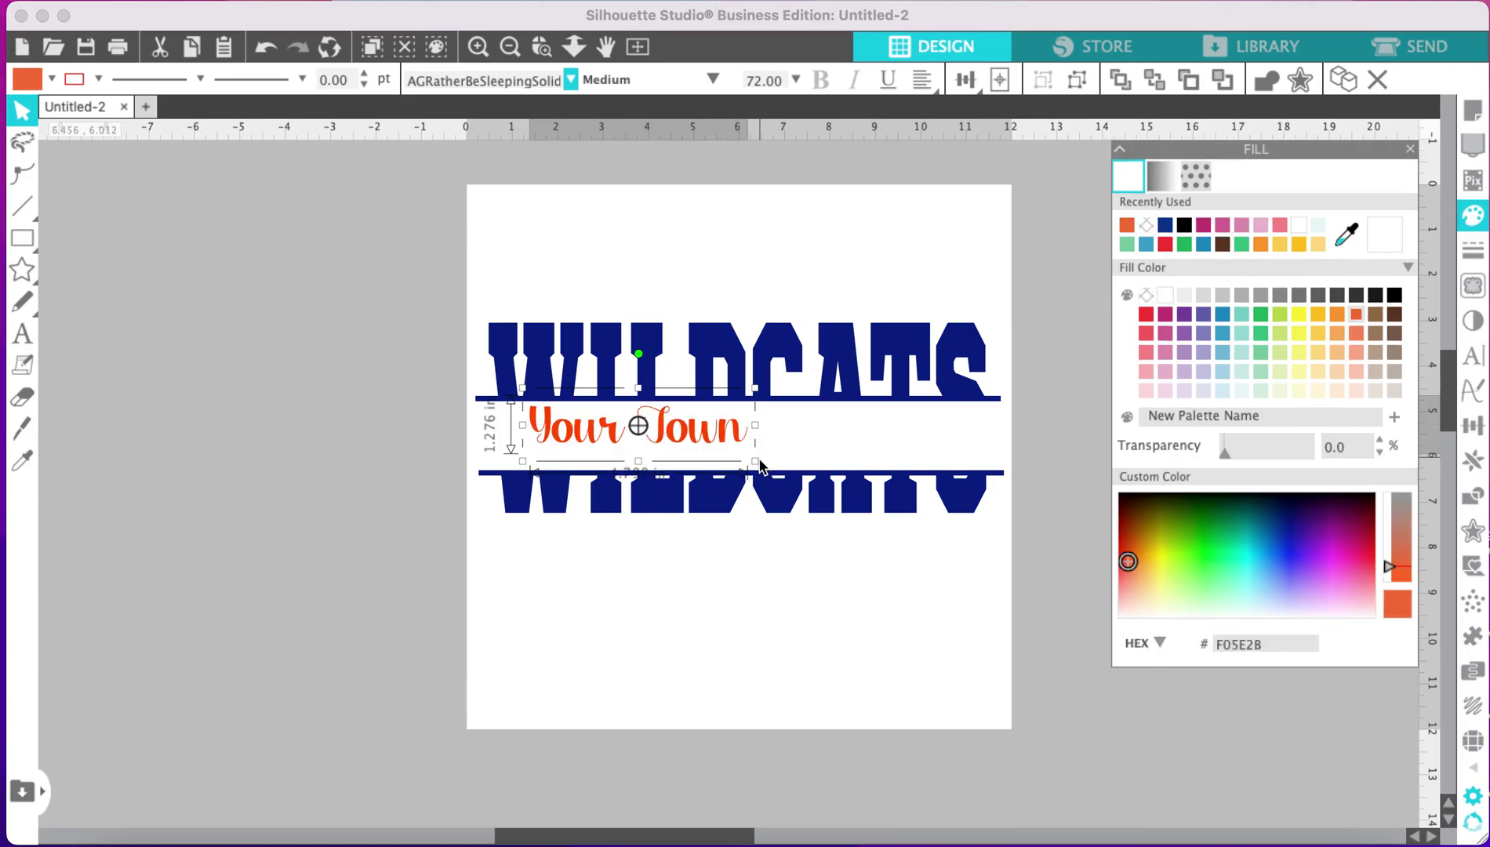
Step: Enlarge and centre 'Your Town' so it spans the gap between the navy bars
left_click_drag(757, 463, 922, 503)
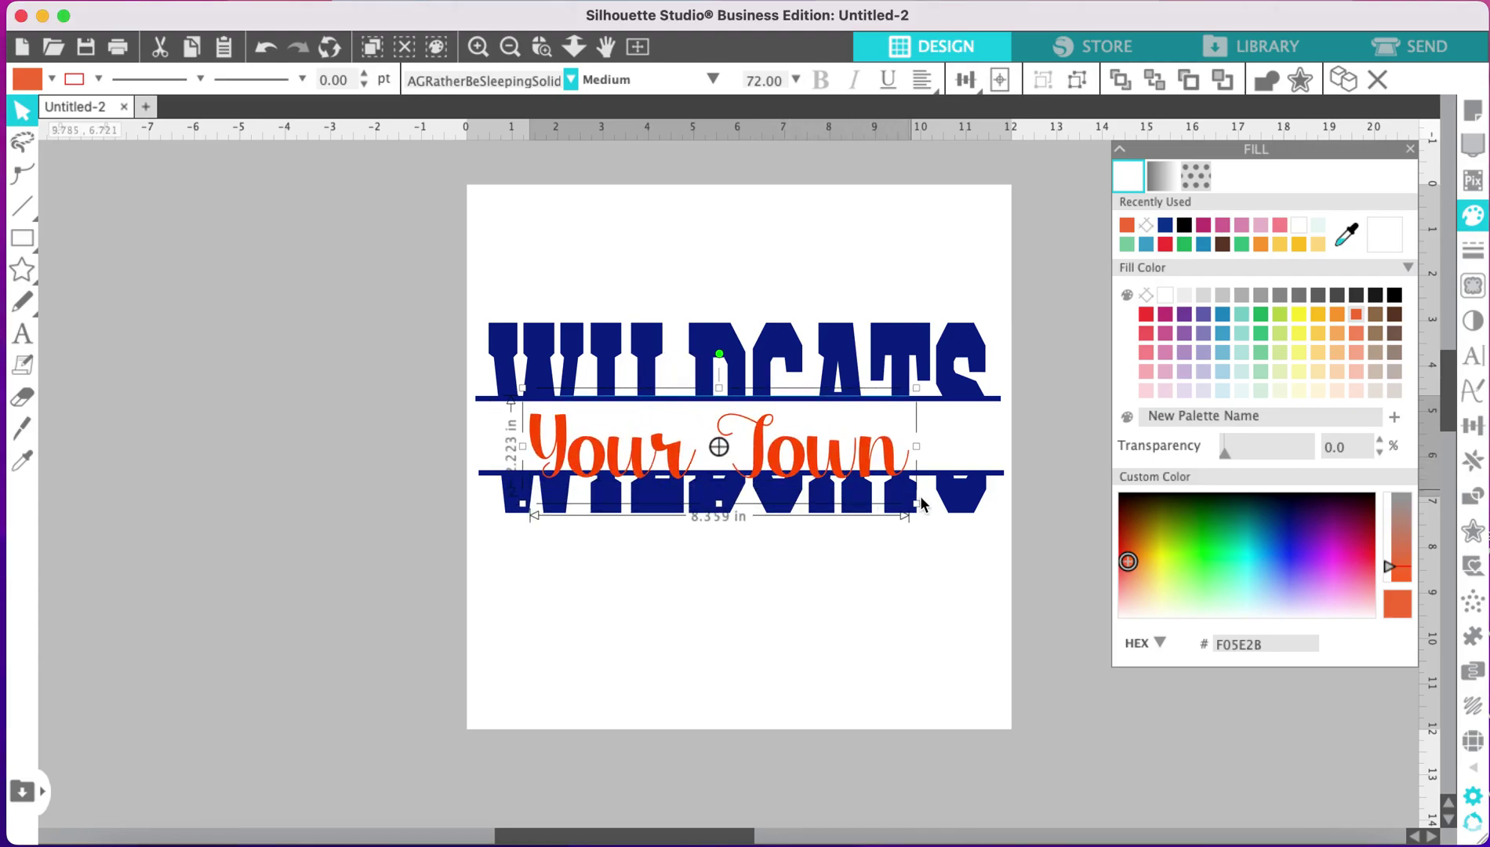
mouse_move(720, 391)
left_mouse_down()
mouse_move(756, 377)
mouse_move(744, 423)
mouse_move(747, 400)
left_mouse_up()
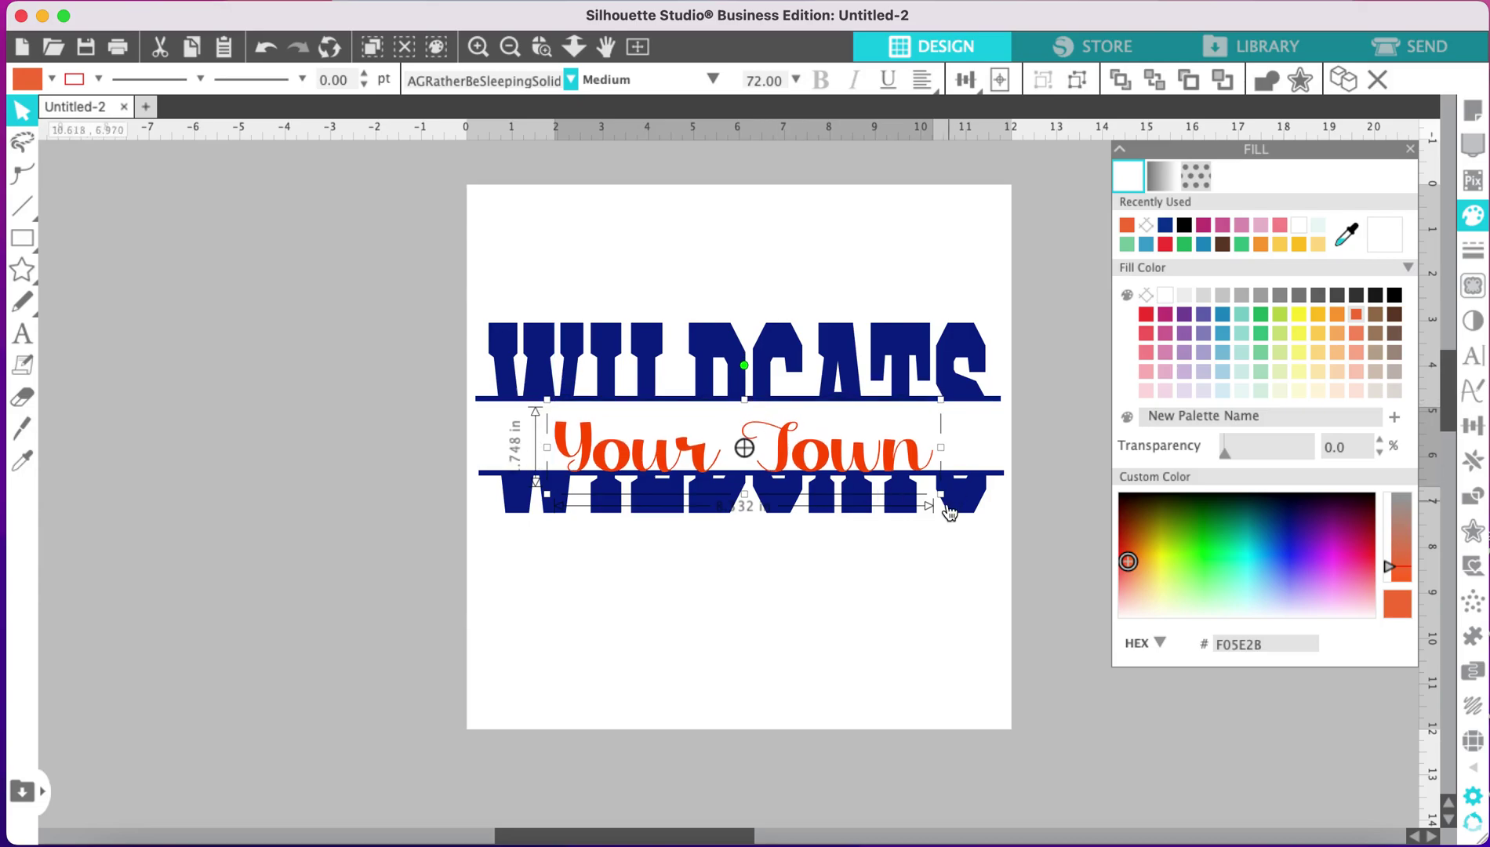
left_click_drag(944, 506, 955, 510)
left_click_drag(824, 460, 821, 447)
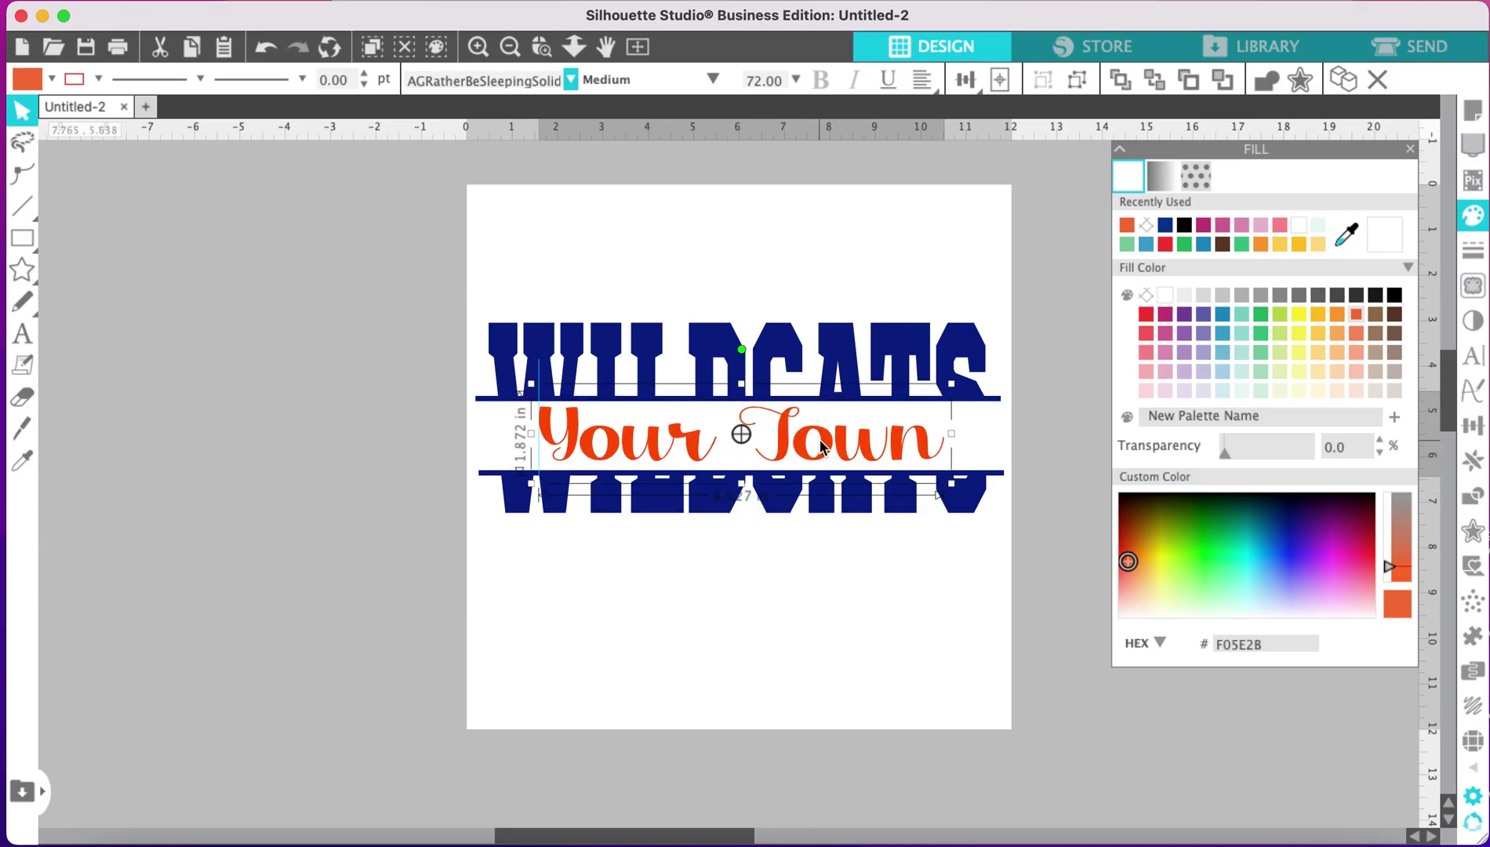
left_click_drag(531, 435, 482, 432)
left_click_drag(953, 433, 1006, 439)
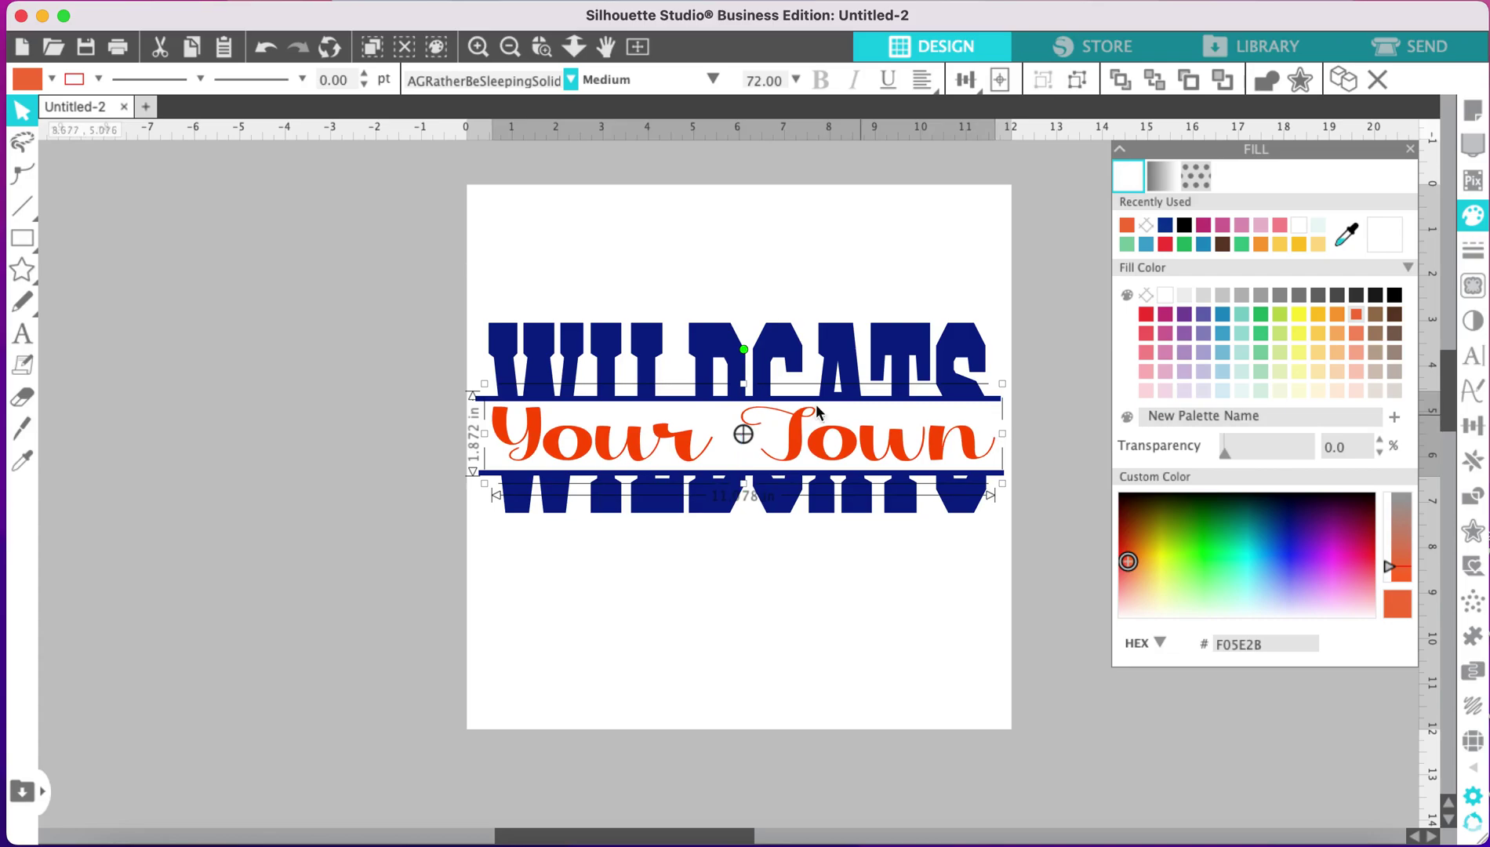
left_click_drag(743, 383, 745, 386)
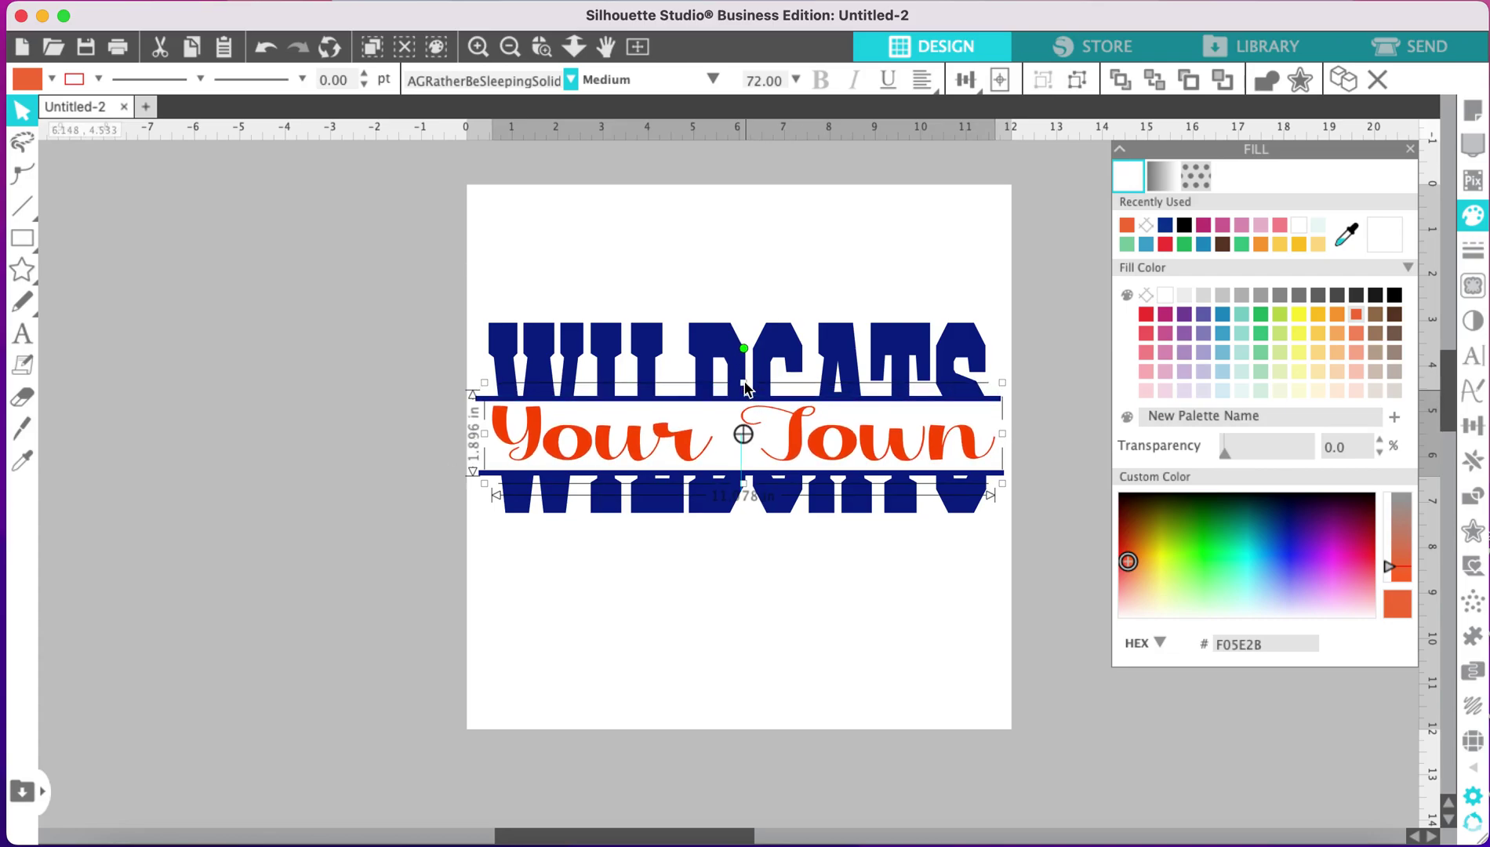
left_click(879, 691)
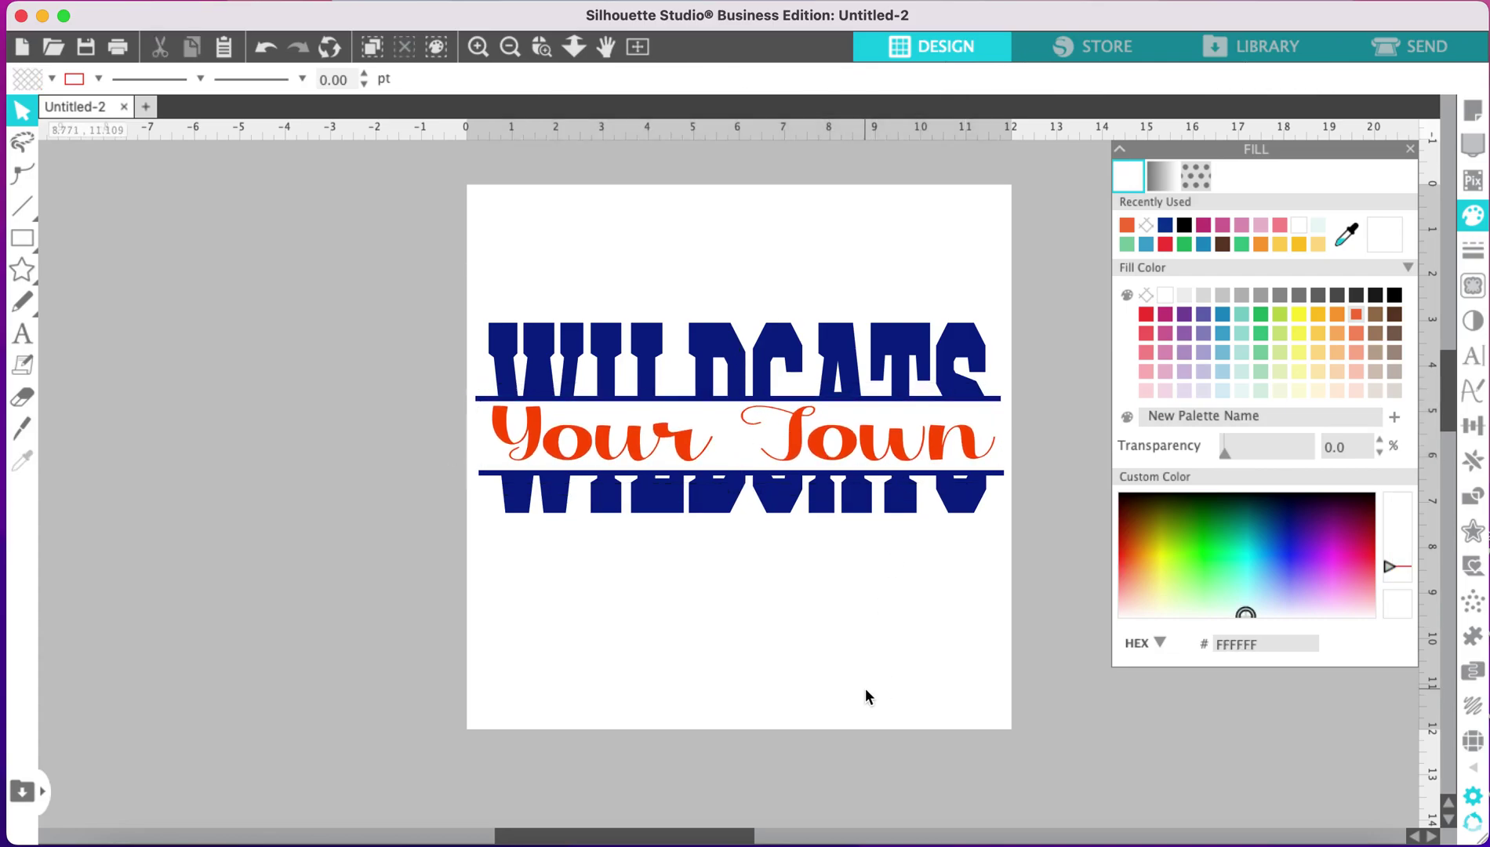